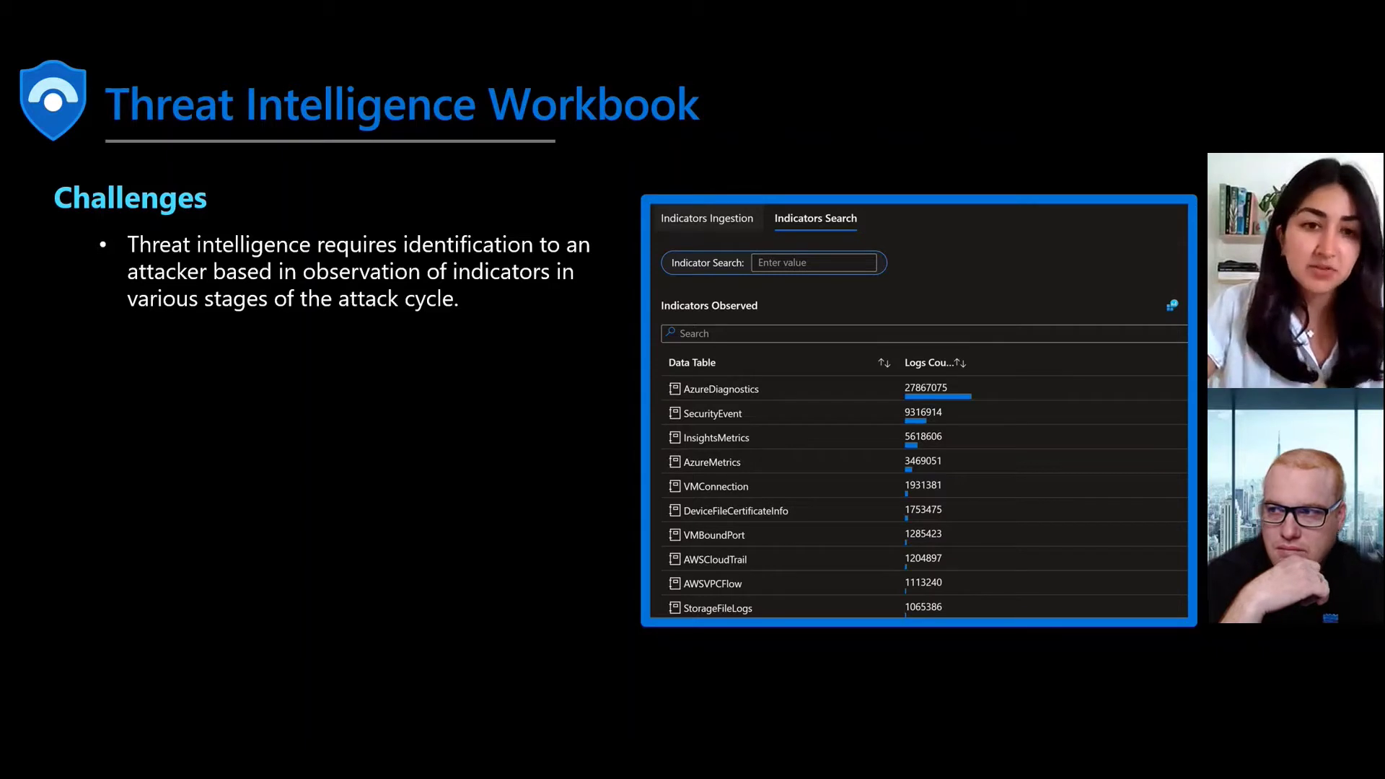
# Reveal the Use Cases bullets SecOps, Threat Intelligence and MSSP on the workbook slide
pyautogui.click(332, 366)
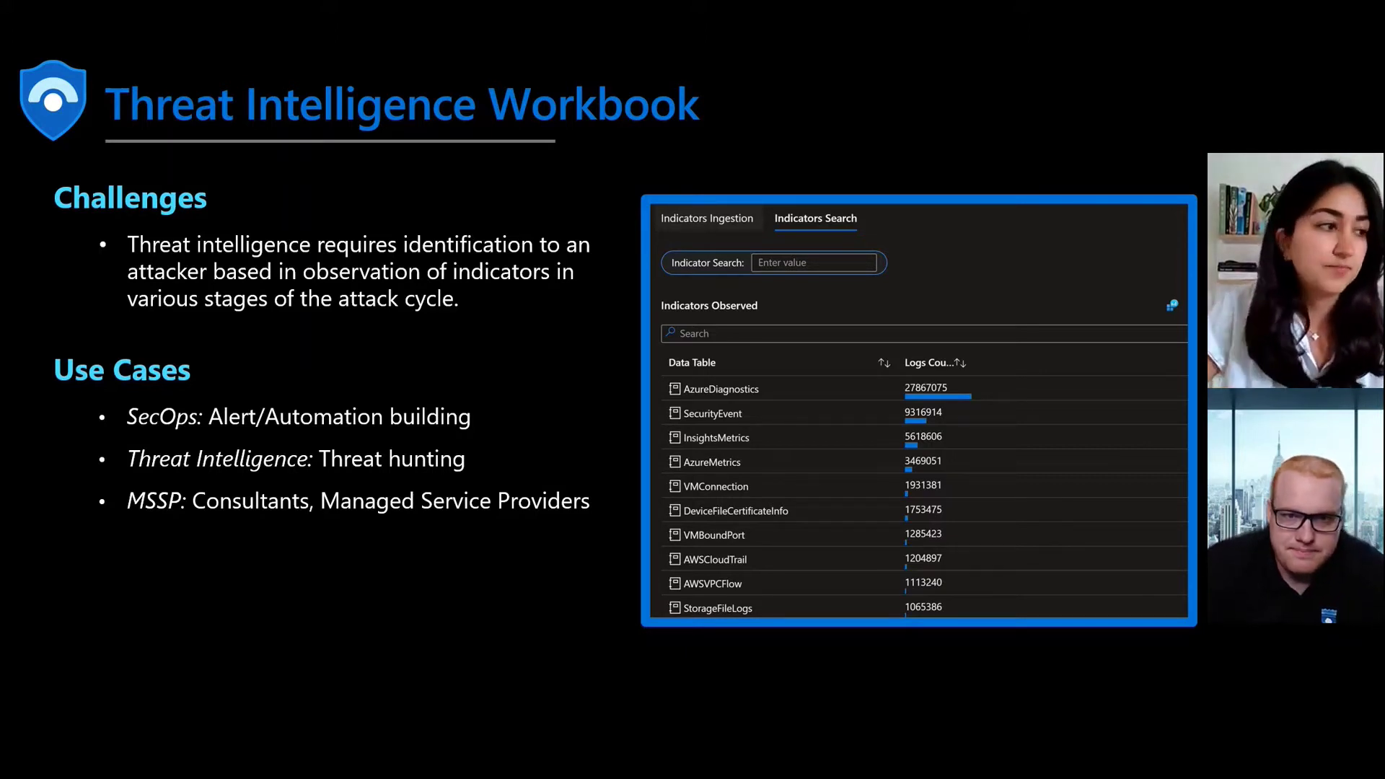
# Reveal the Value bullets for ingesting, analyzing and hunting indicators, plus free-text search
pyautogui.click(730, 445)
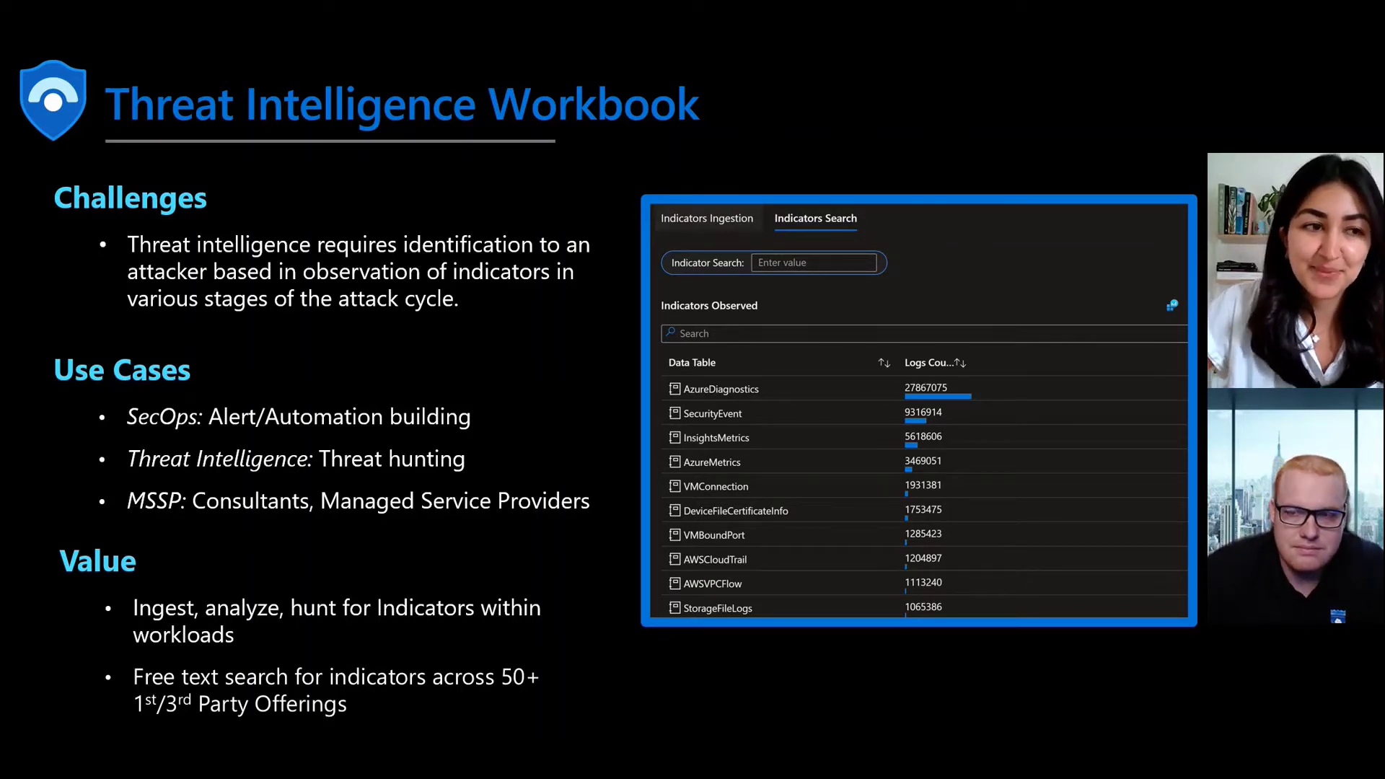
# Move to the Demo slide and show the cybersecuritysoc Overview with 12.6M events and 205 alerts
pyautogui.click(649, 410)
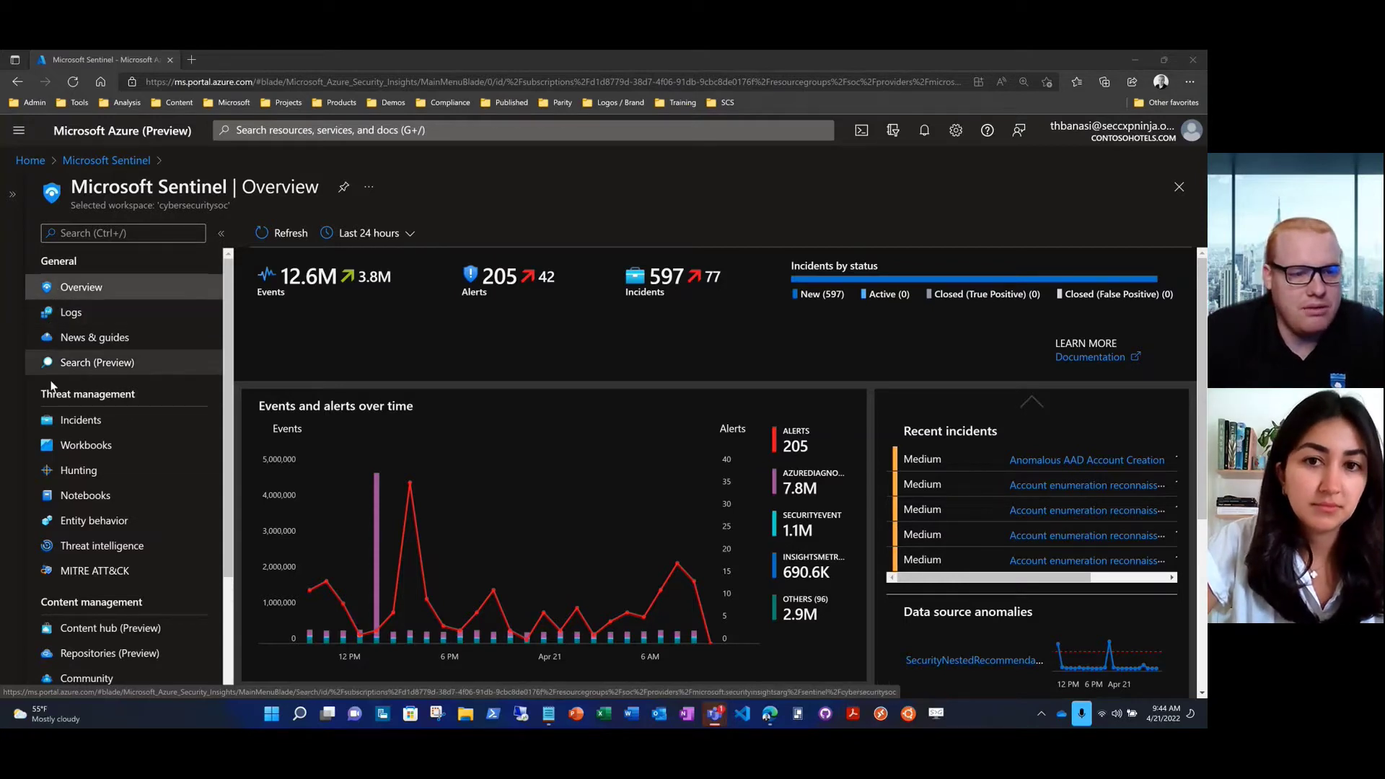
# Filter My workbooks by 'threat intell' and select the saved Threat Intelligence workbook
pyautogui.click(53, 446)
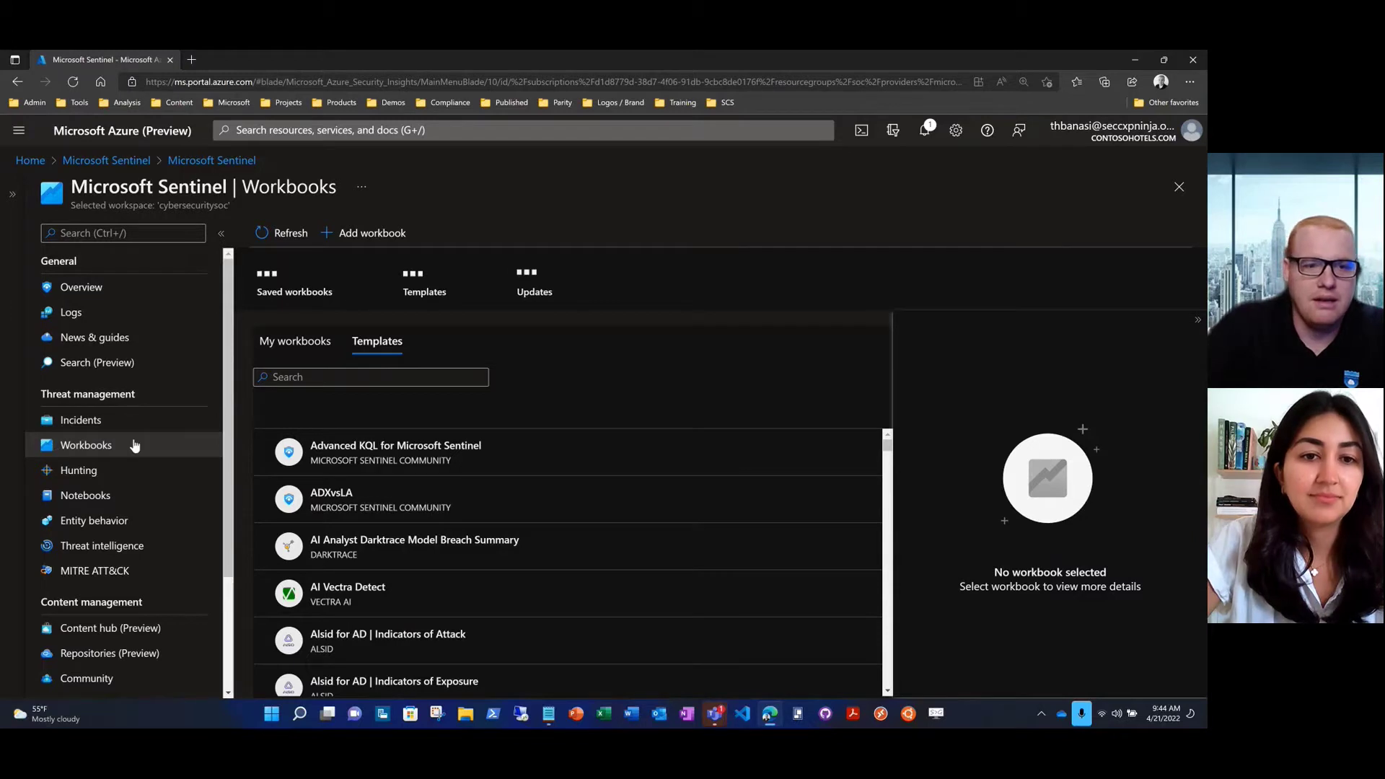
pyautogui.click(298, 352)
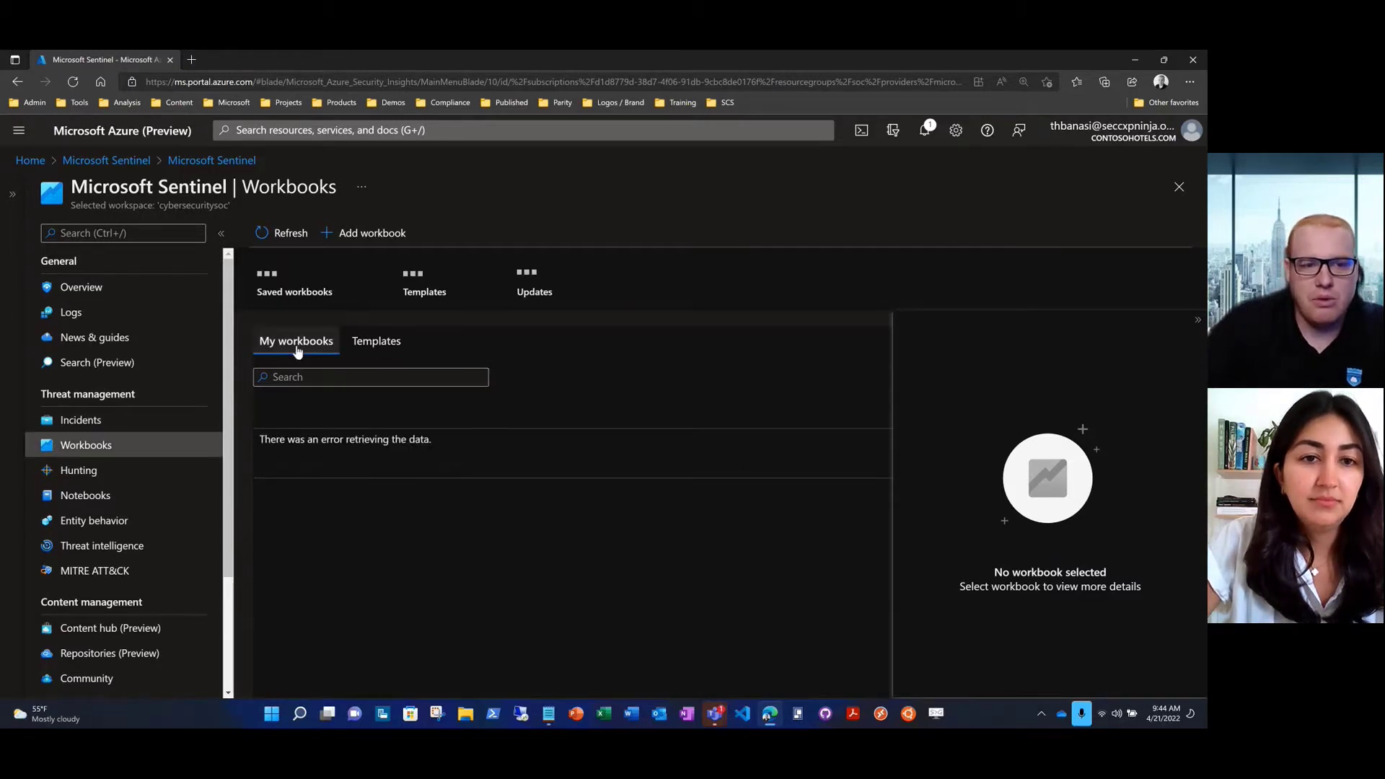
pyautogui.click(276, 377)
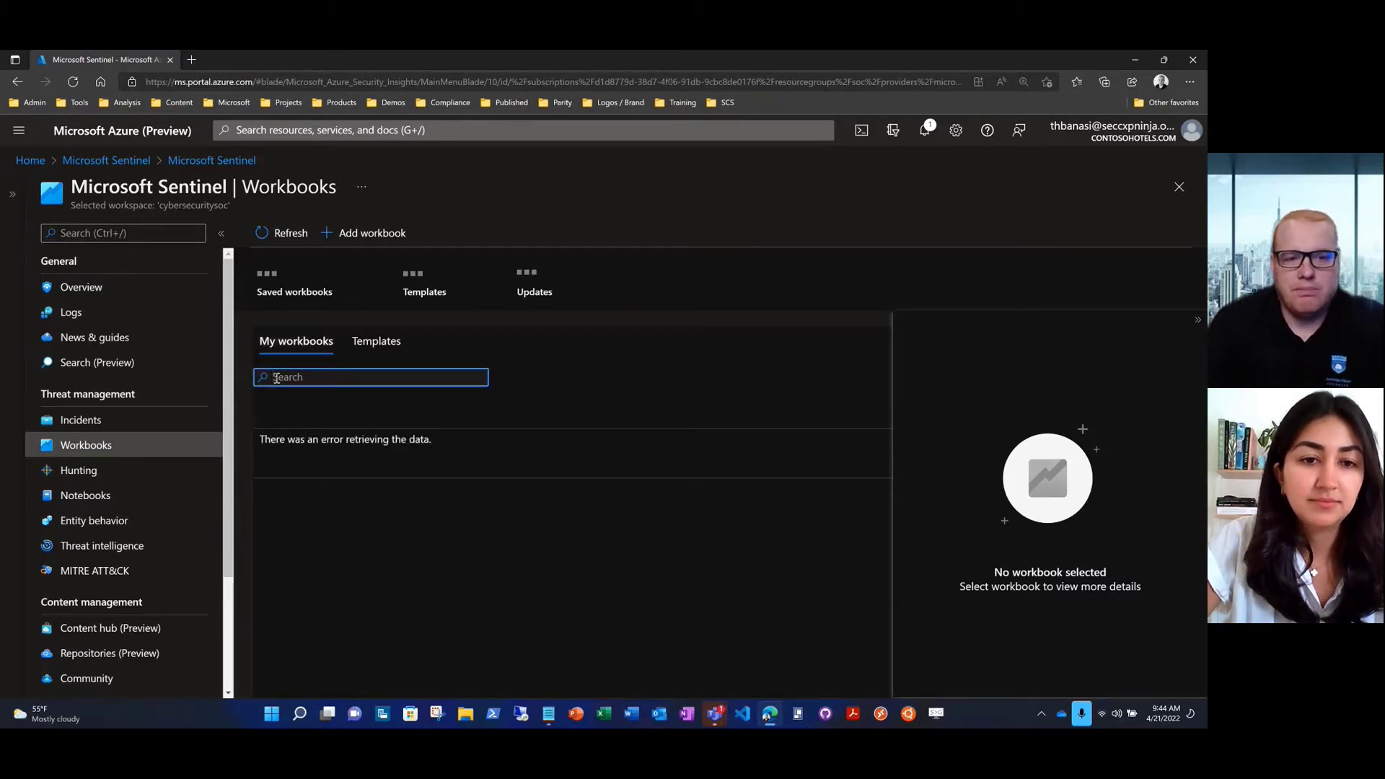
pyautogui.write('threat')
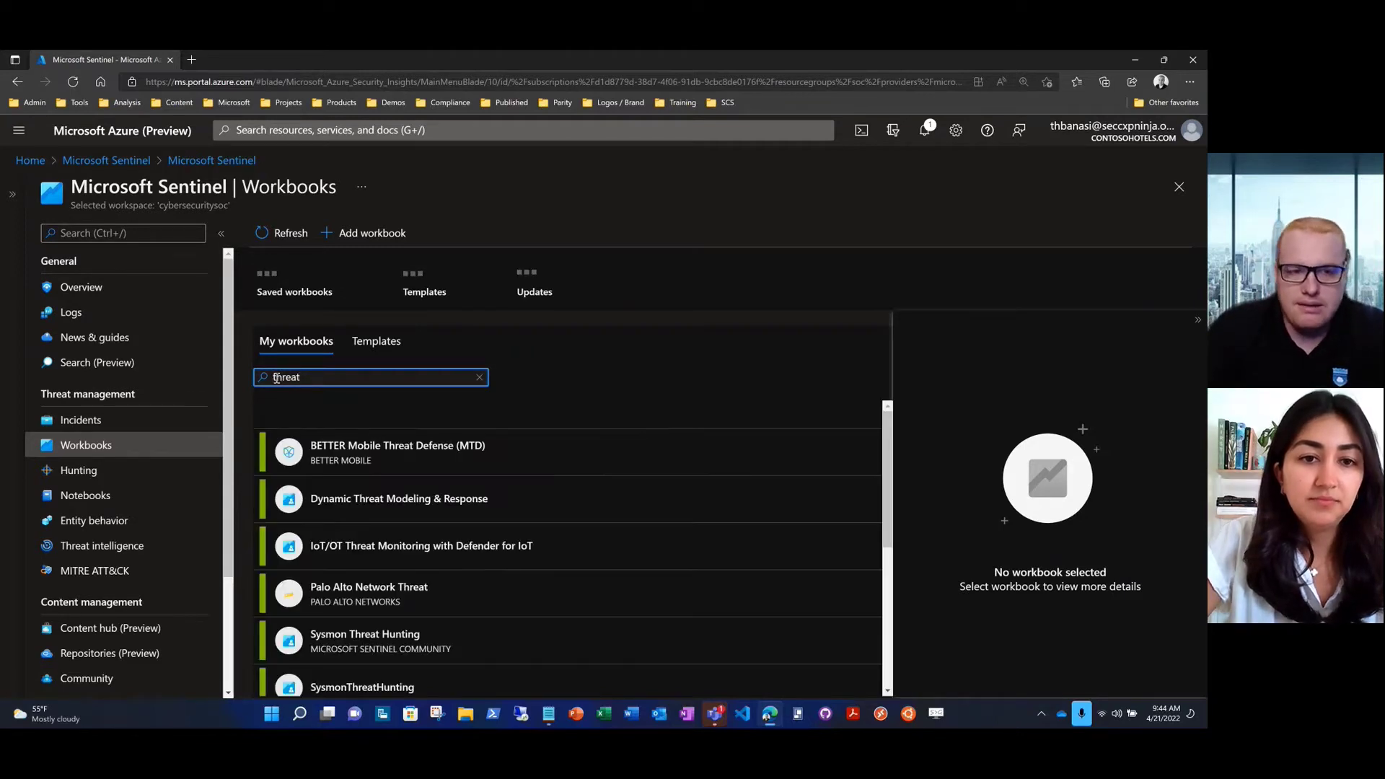
pyautogui.write(' intell')
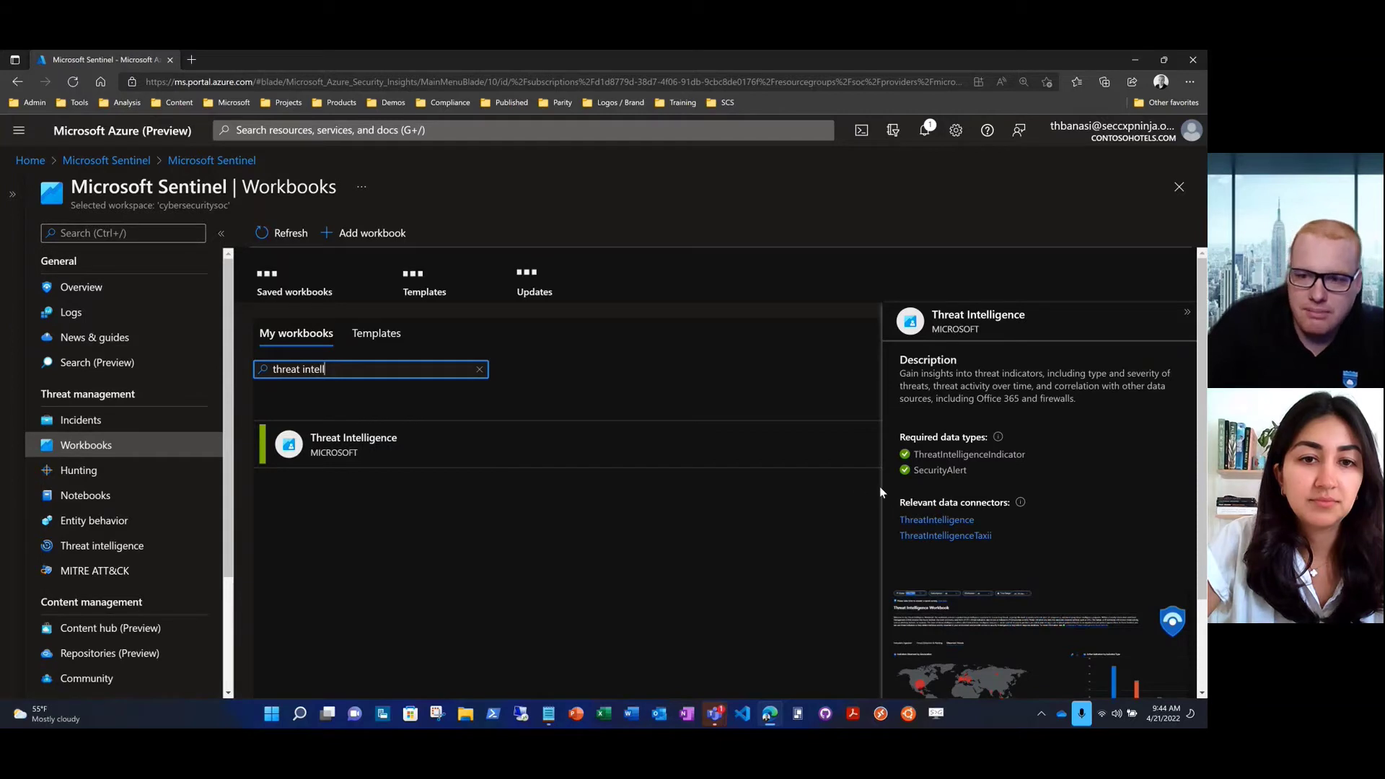
pyautogui.scroll(-3, 891, 492)
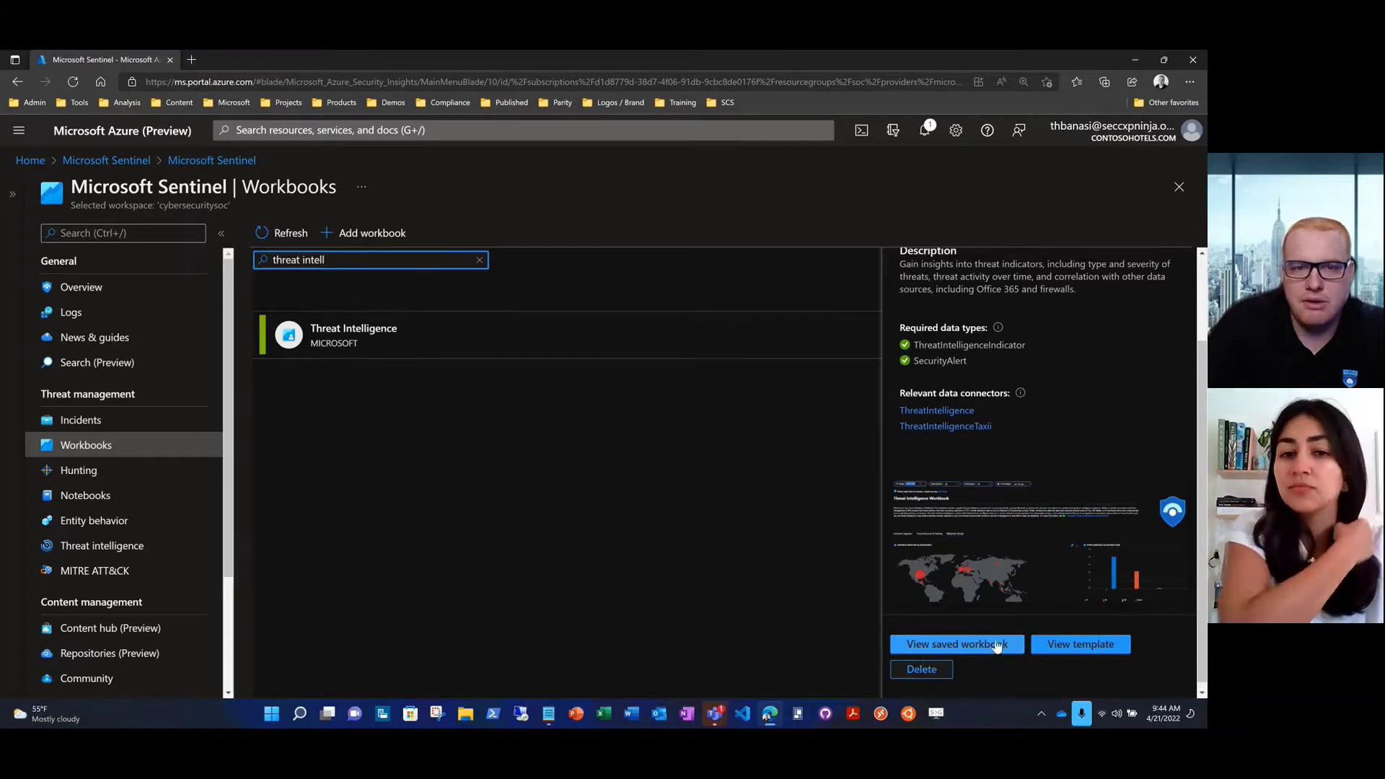
pyautogui.scroll(3, 503, 517)
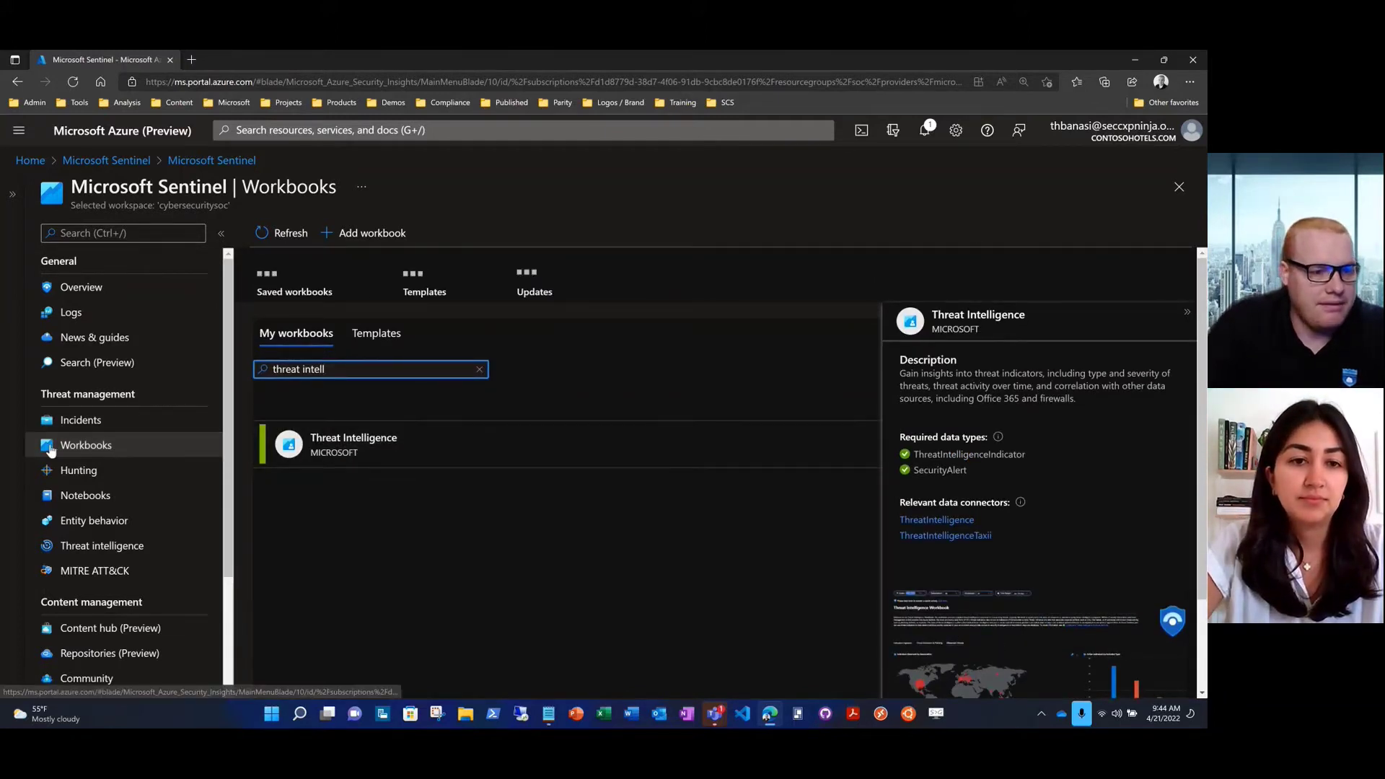
# Open the Threat intelligence page with 957 TI alerts, 2.6M indicators and 6 sources
pyautogui.click(49, 551)
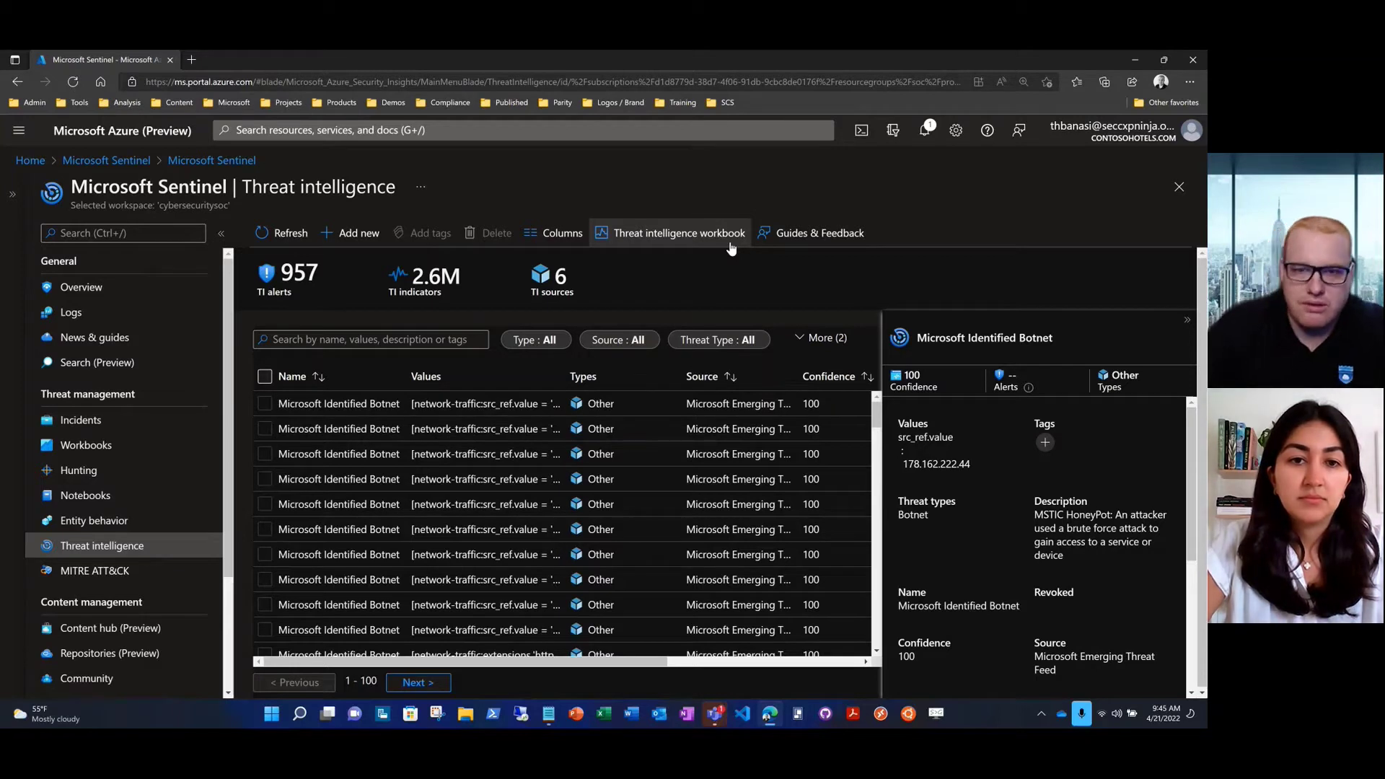
# Open the Threat Intelligence workbook and its 'Understand threat intelligence in Microsoft Sentinel' article
pyautogui.click(731, 248)
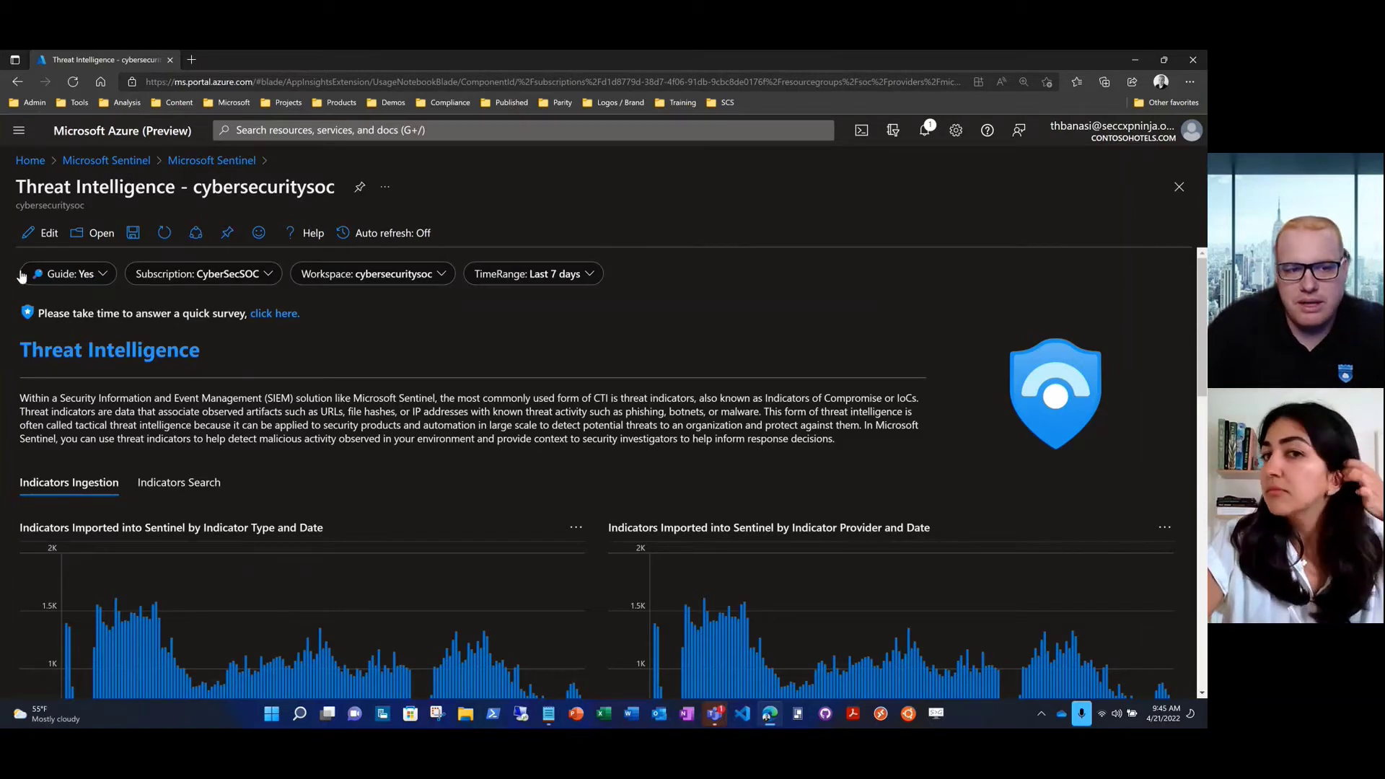
pyautogui.click(29, 357)
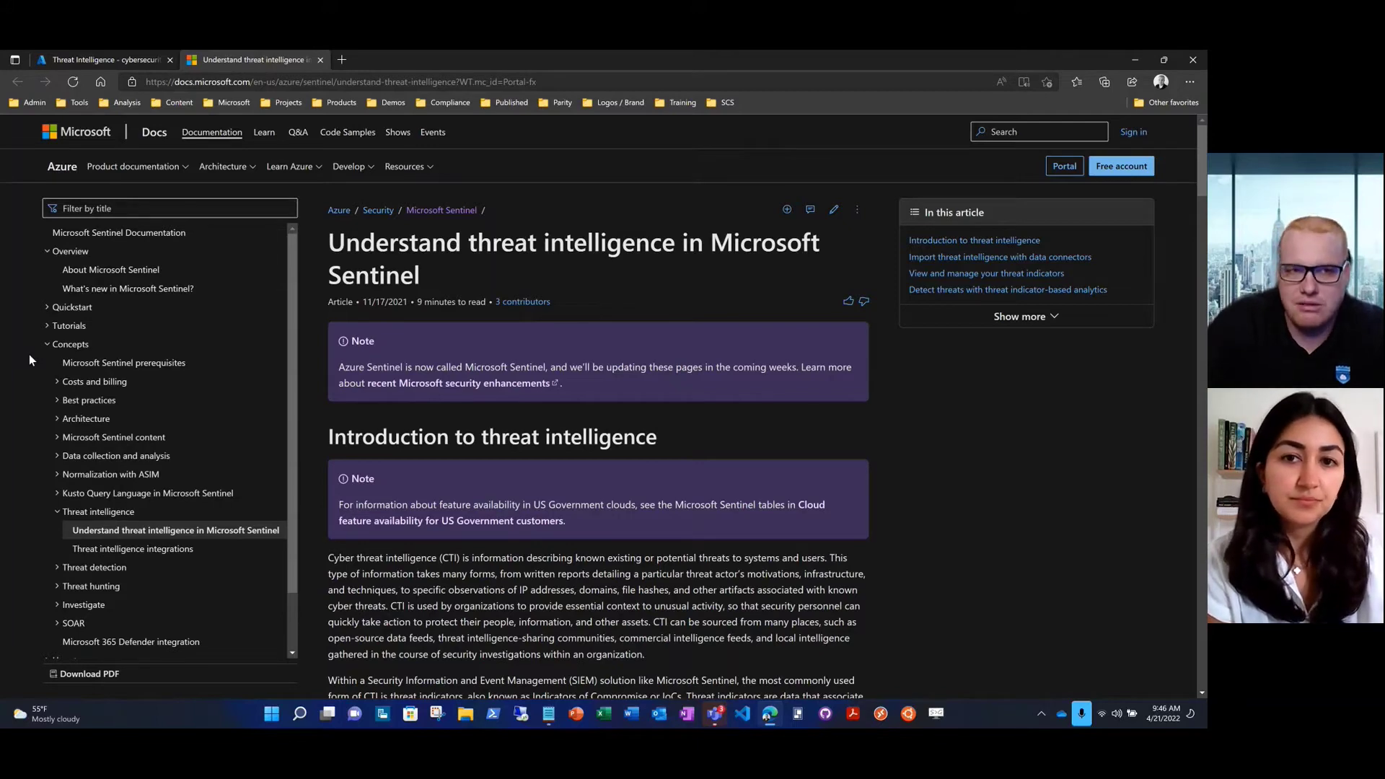
# Close the Docs article to return to the workbook's 7-day Indicators Ingestion charts
pyautogui.click(321, 59)
# Switch the workbook's Guide parameter from Yes to No to hide the introduction
pyautogui.click(87, 274)
pyautogui.click(158, 274)
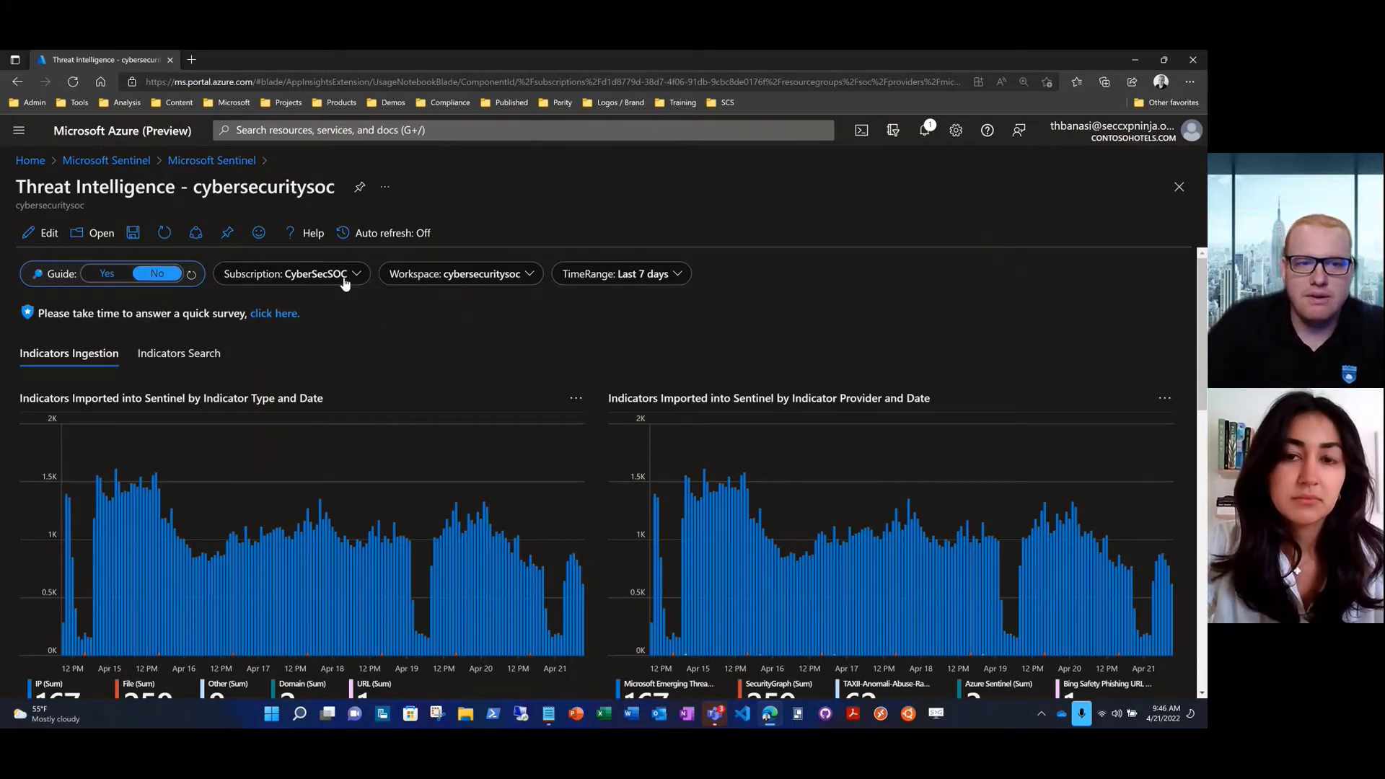
pyautogui.click(345, 279)
pyautogui.click(514, 280)
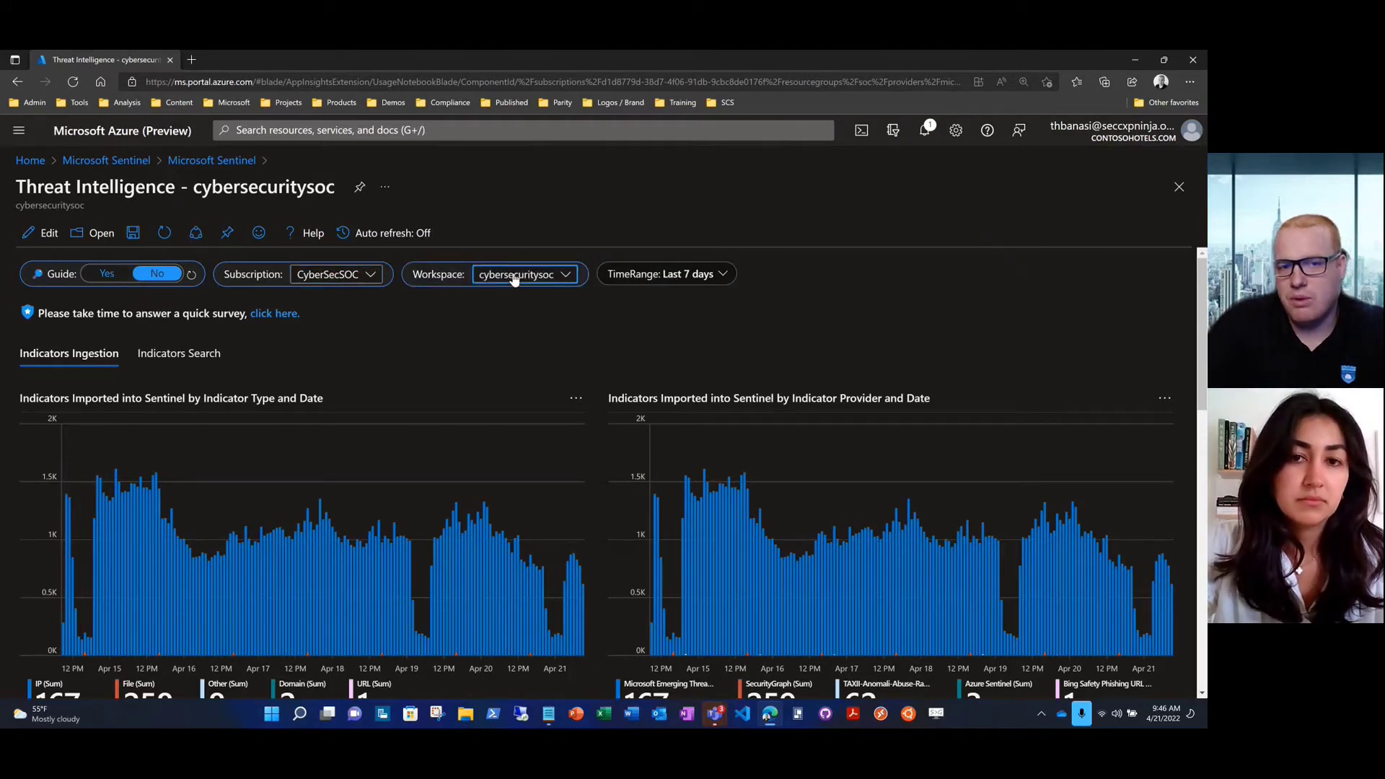
pyautogui.click(559, 277)
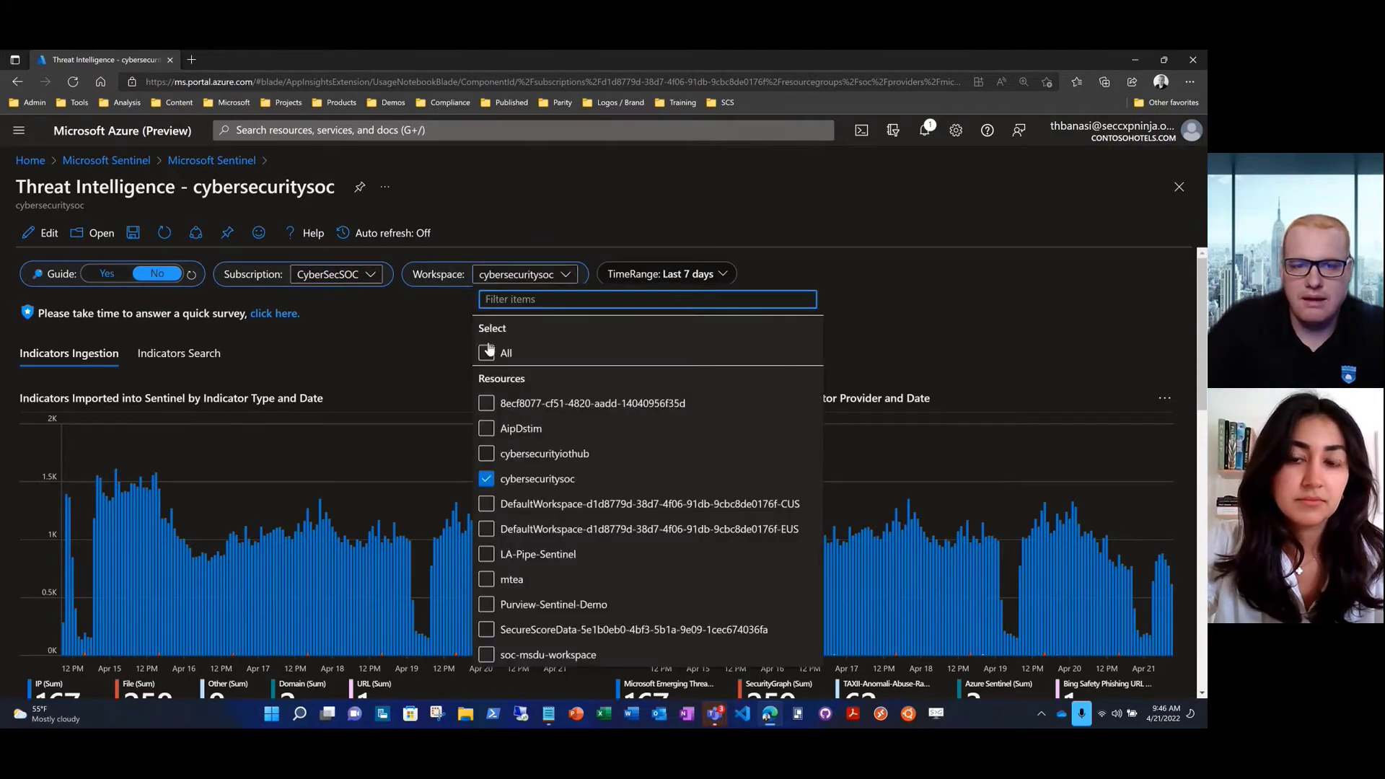
pyautogui.click(448, 319)
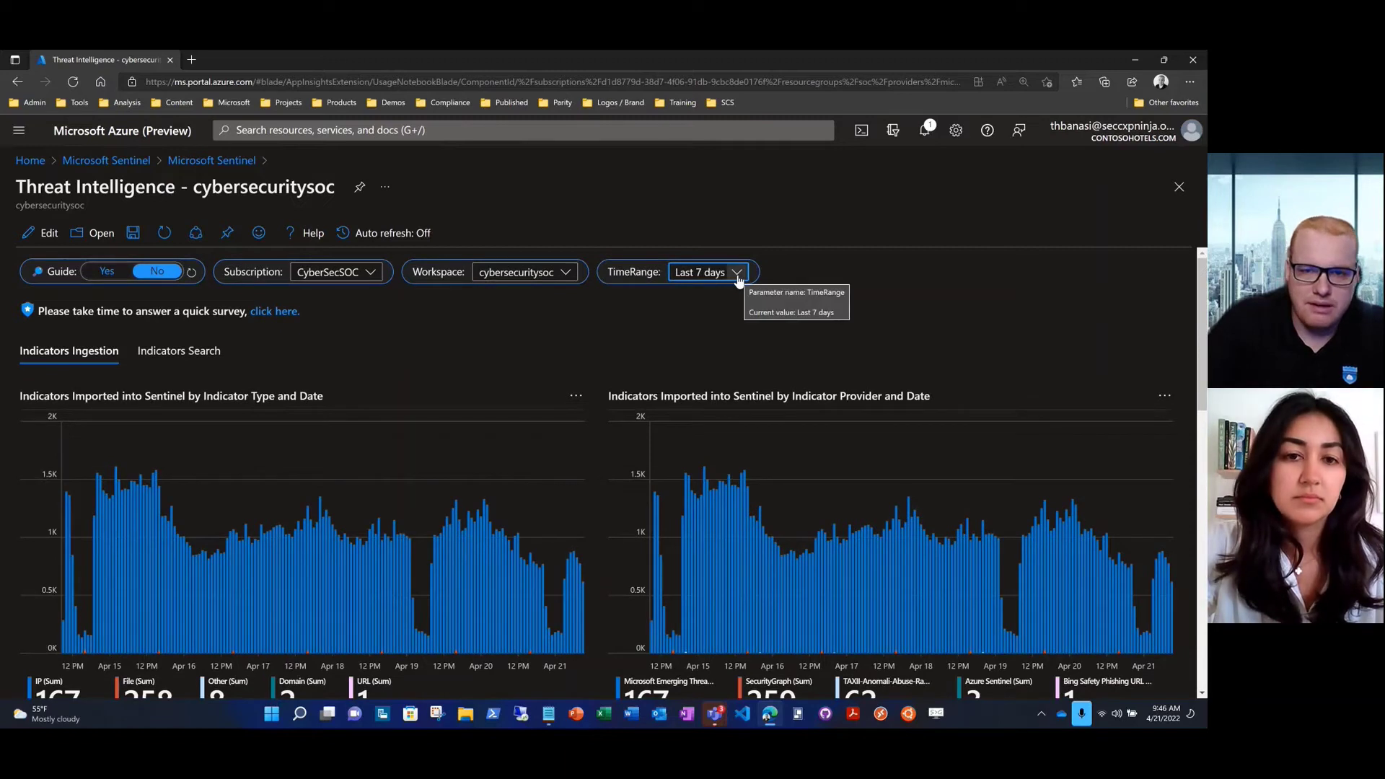
pyautogui.click(737, 274)
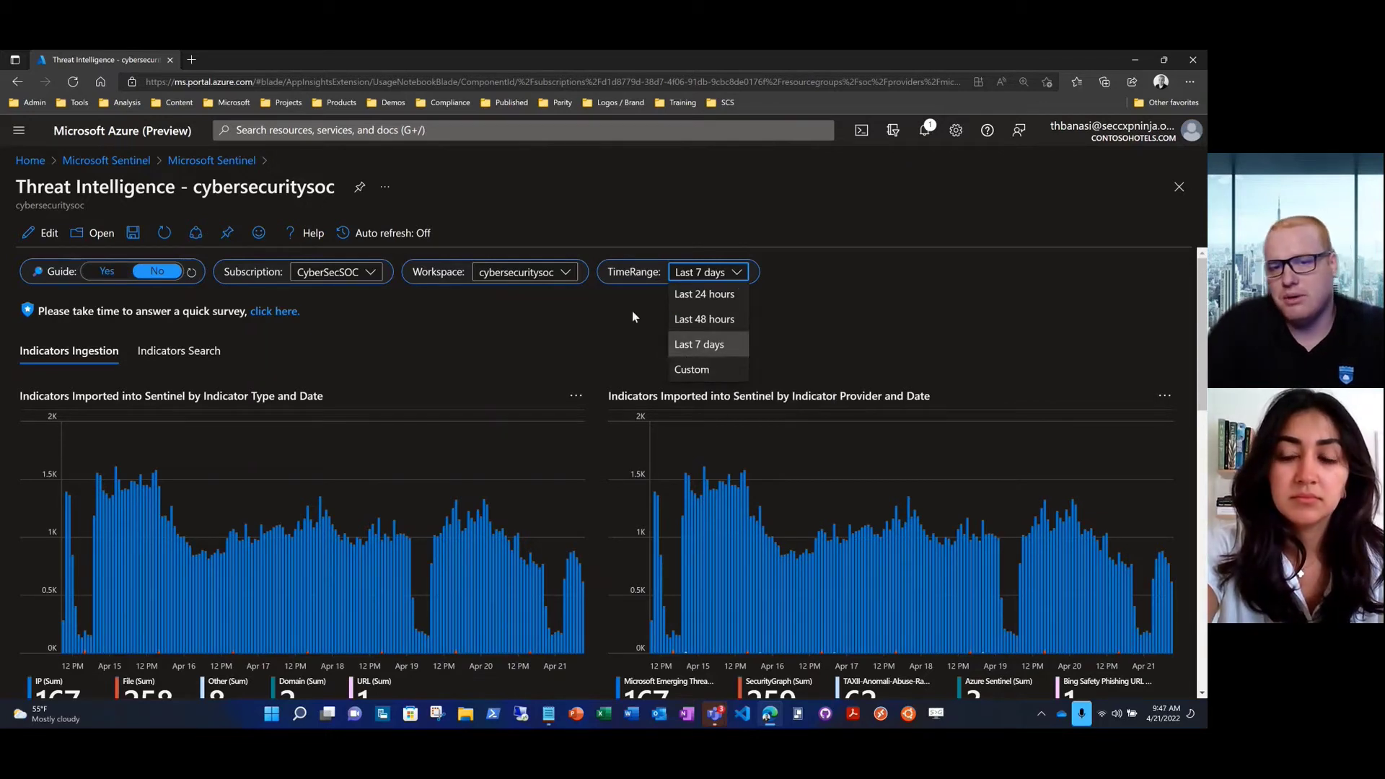
pyautogui.click(608, 294)
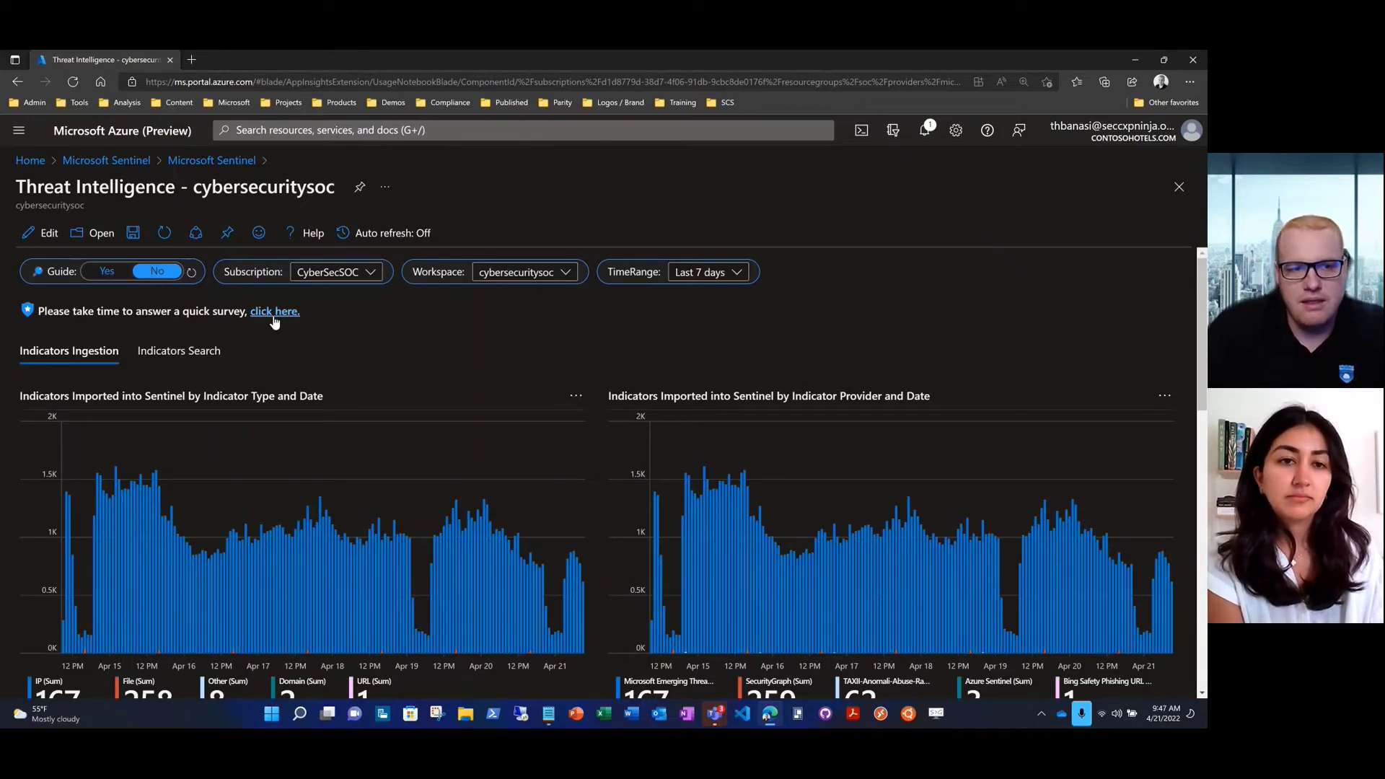
# Open the 'Microsoft Sentinel: Threat Intelligence Workbook' feedback survey from the banner link
pyautogui.click(274, 315)
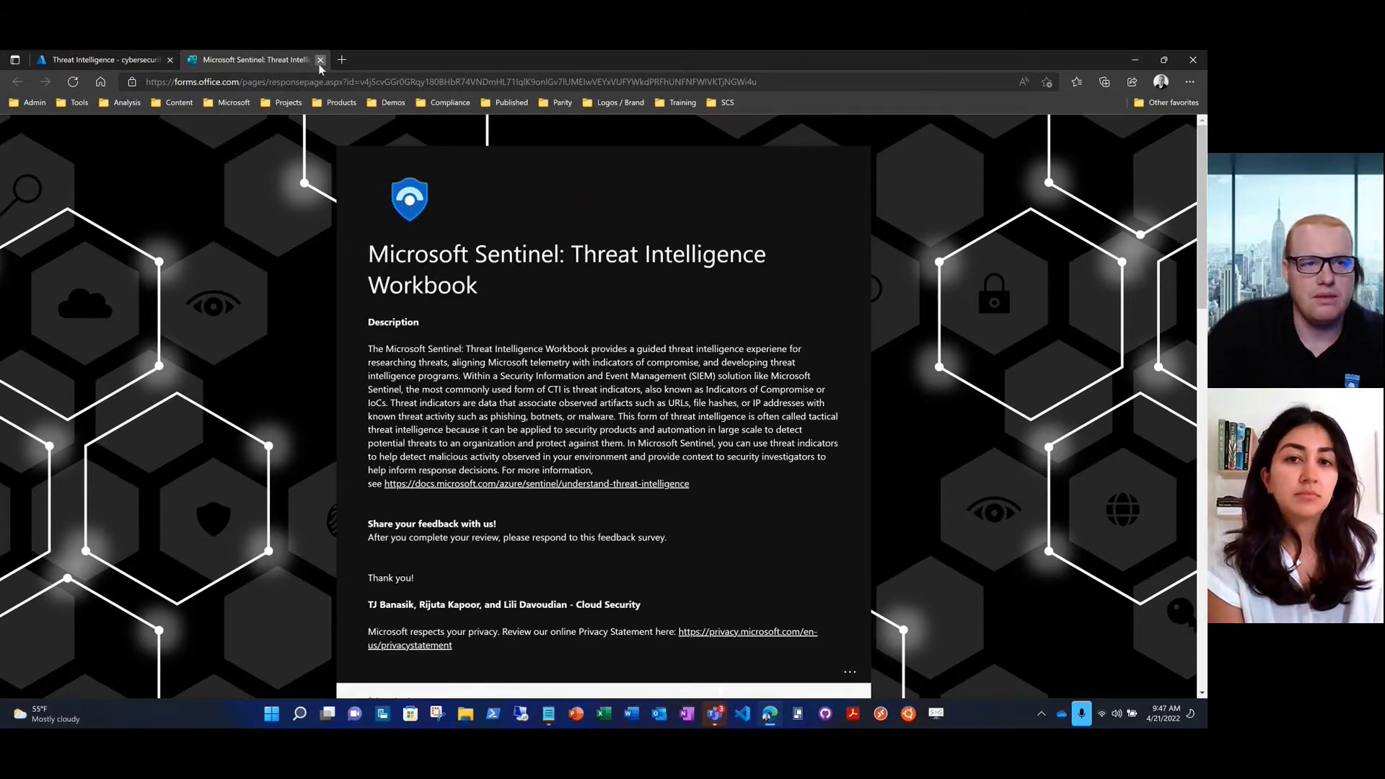
# Close the survey and show the ingestion totals: IP 167K, File 258, Other 8
pyautogui.click(320, 60)
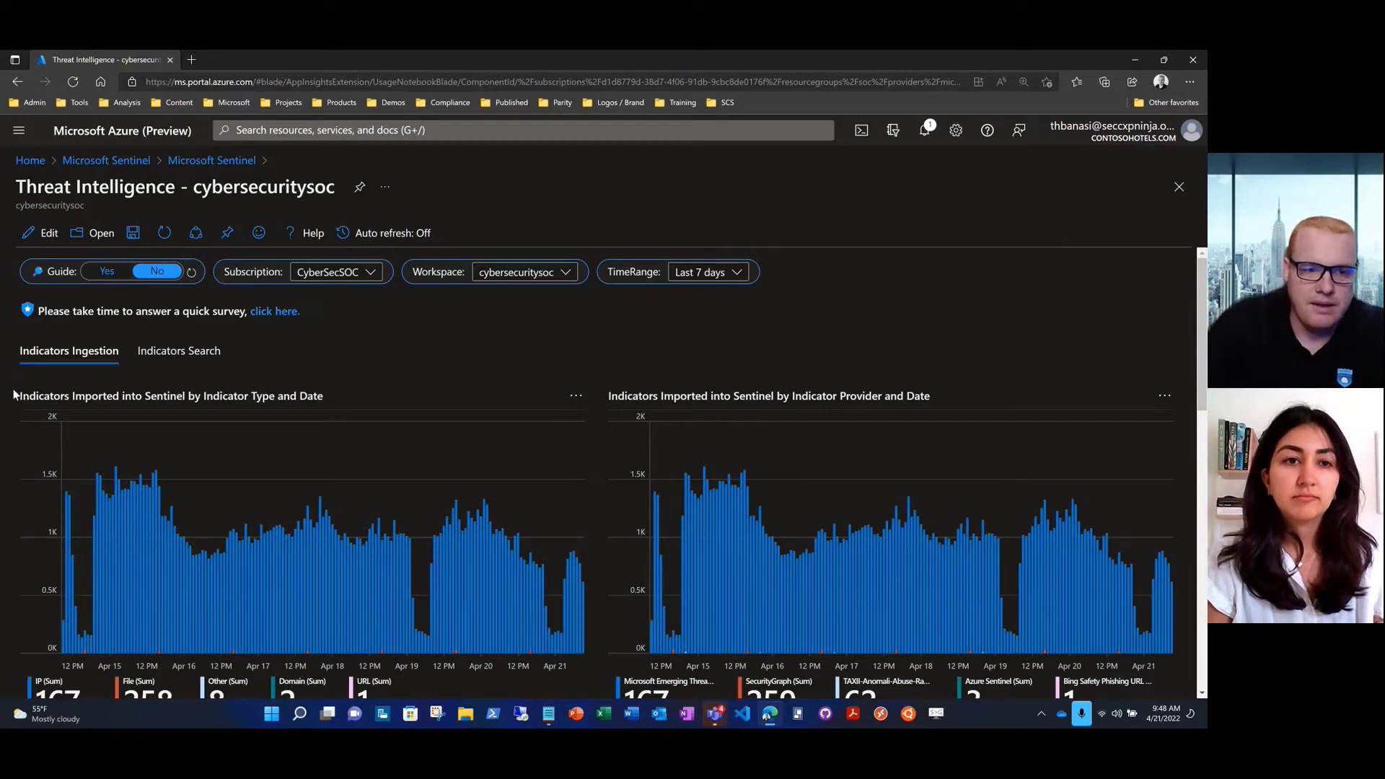
pyautogui.scroll(-1, 14, 393)
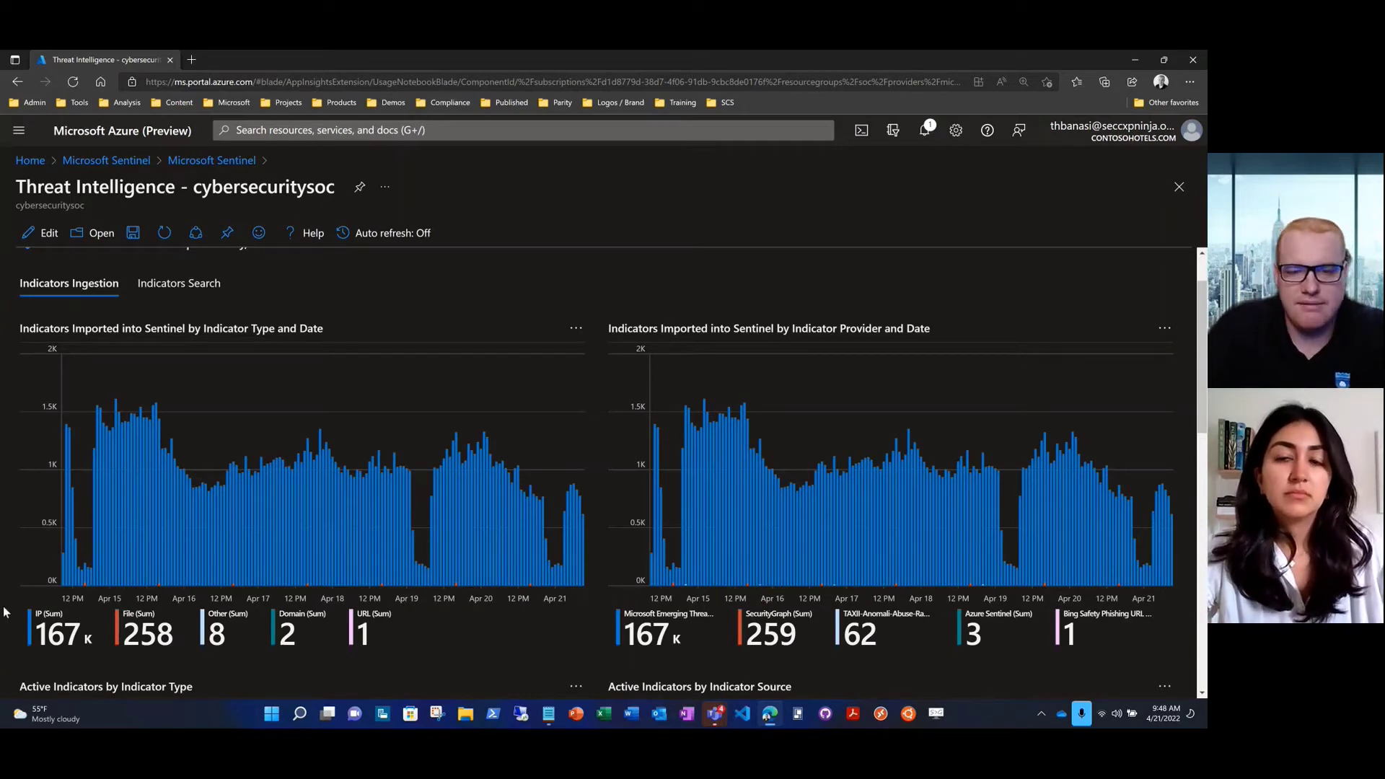
# Scroll to the Active Indicators charts by type and source (IP 2.11K, File 36, Domain 2, URL 1)
pyautogui.scroll(-5, 4, 611)
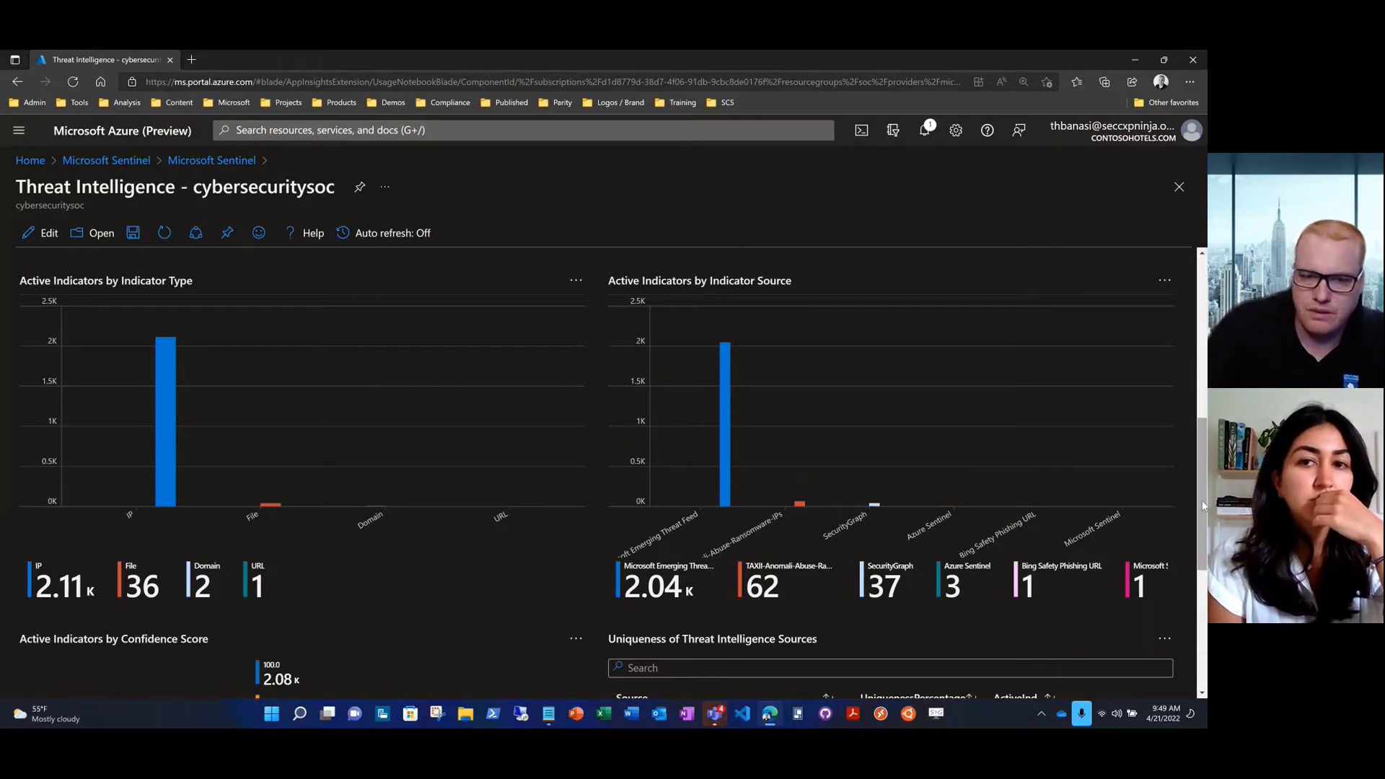
# Review the Confidence Score donut and Uniqueness of Threat Intelligence Sources table, then return to the top
pyautogui.scroll(-2, 1203, 504)
pyautogui.scroll(-5, 1203, 504)
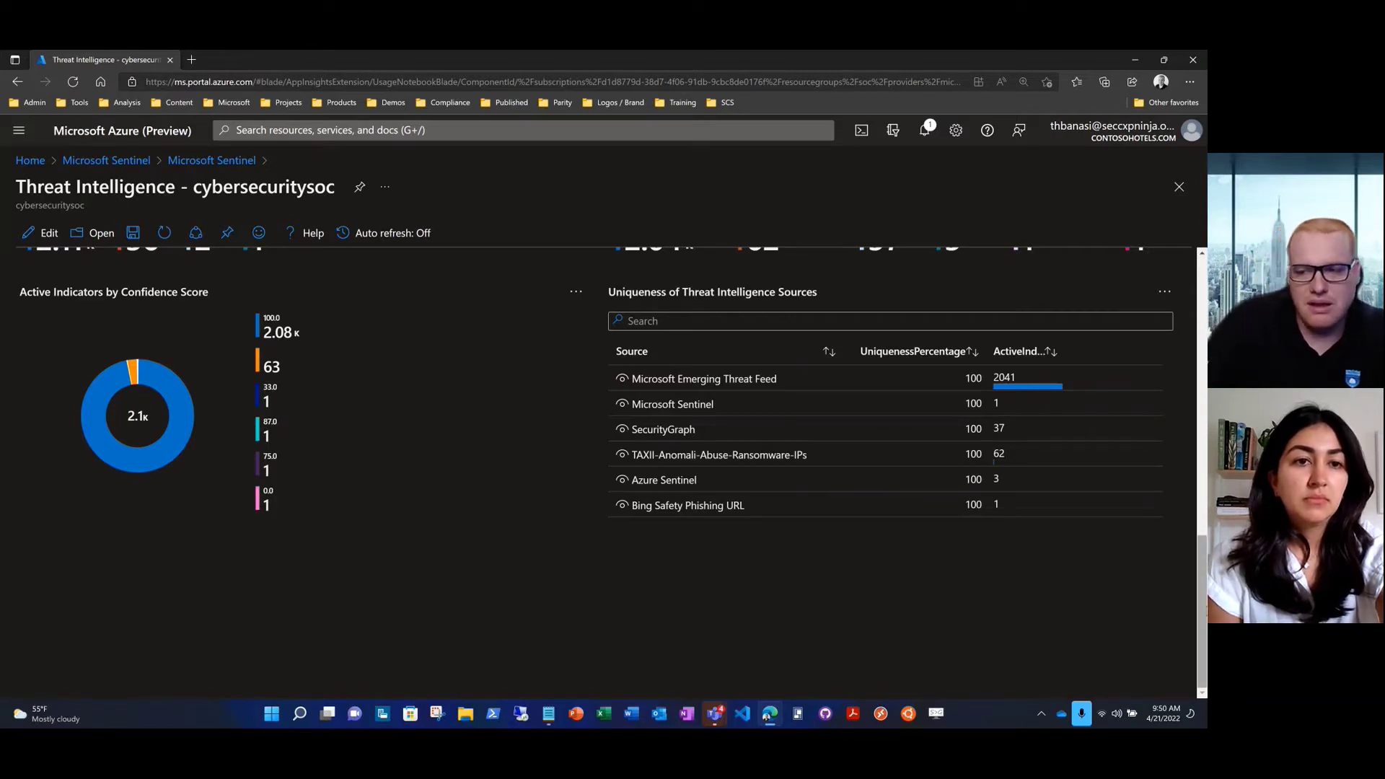
pyautogui.moveTo(1202, 608); pyautogui.dragTo(1190, 310)
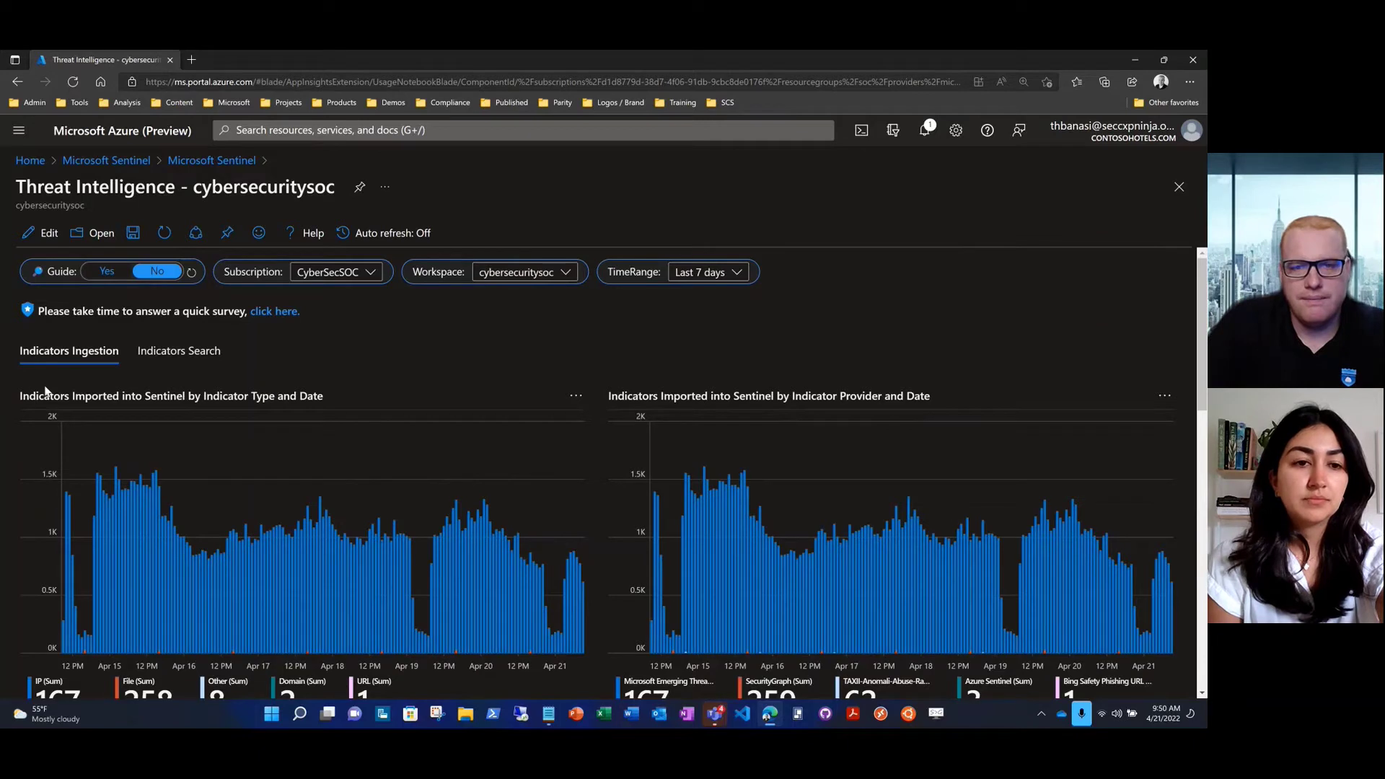
# Switch to Indicators Search to see Indicators Observed per table, led by AzureDiagnostics at 27,865,351
pyautogui.click(143, 362)
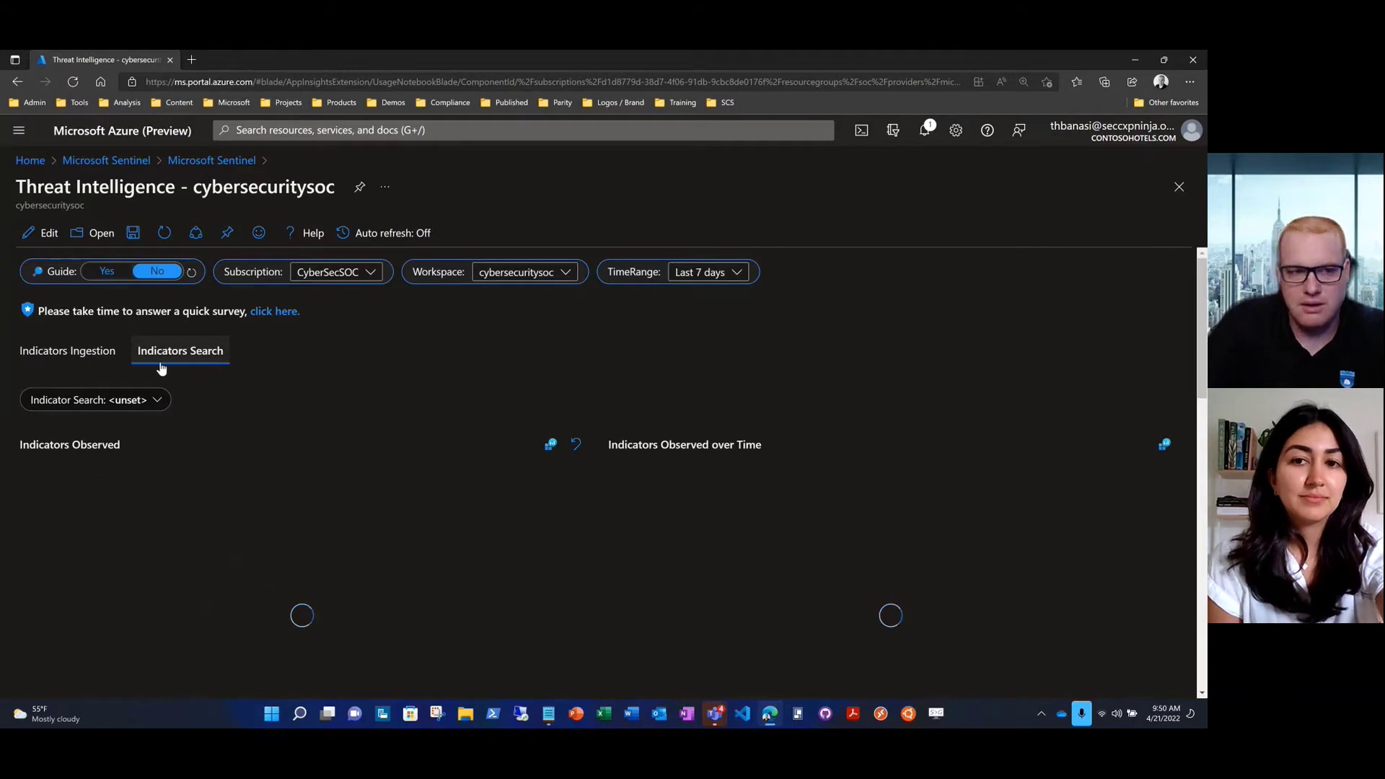
pyautogui.click(134, 400)
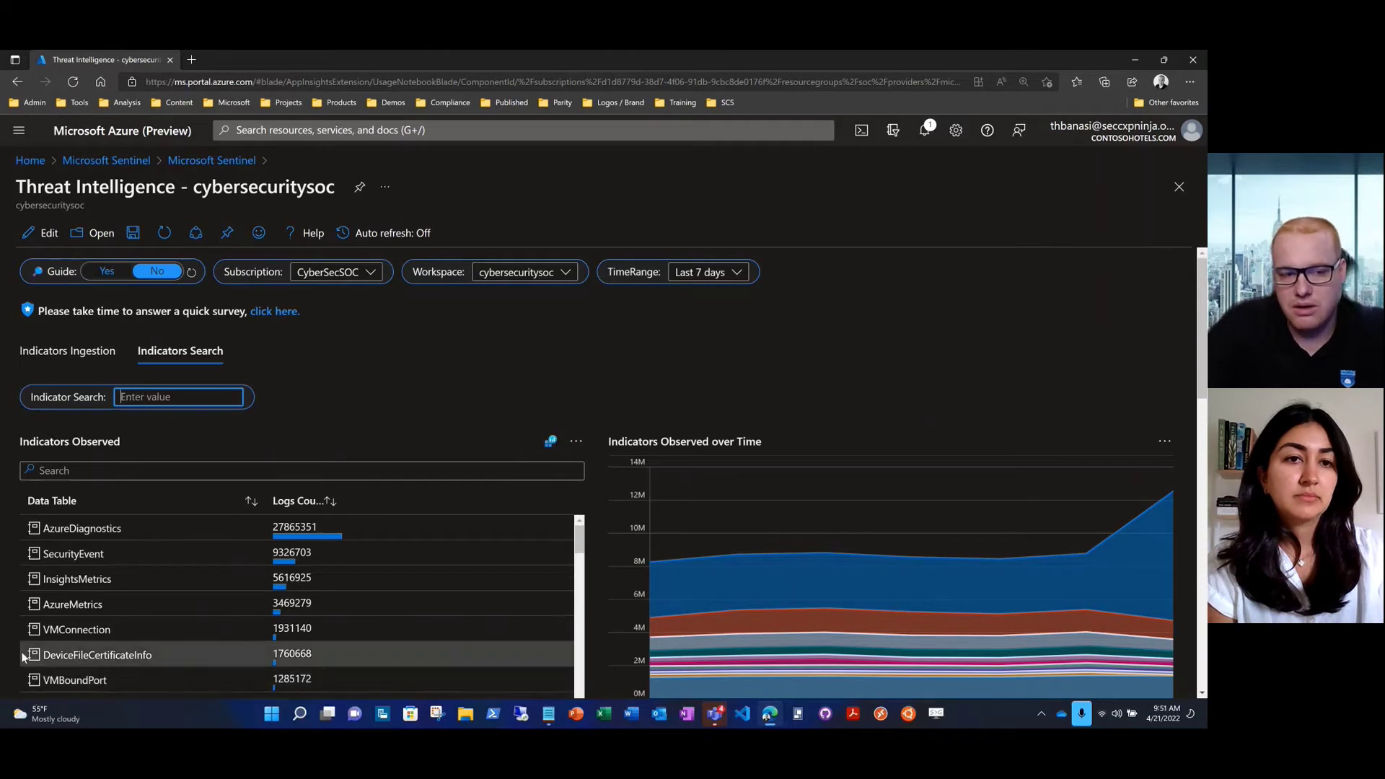
# Scroll through the Indicators Observed counts down to the Threat Intelligence Alerts table, led by Botnet
pyautogui.scroll(-2, 20, 654)
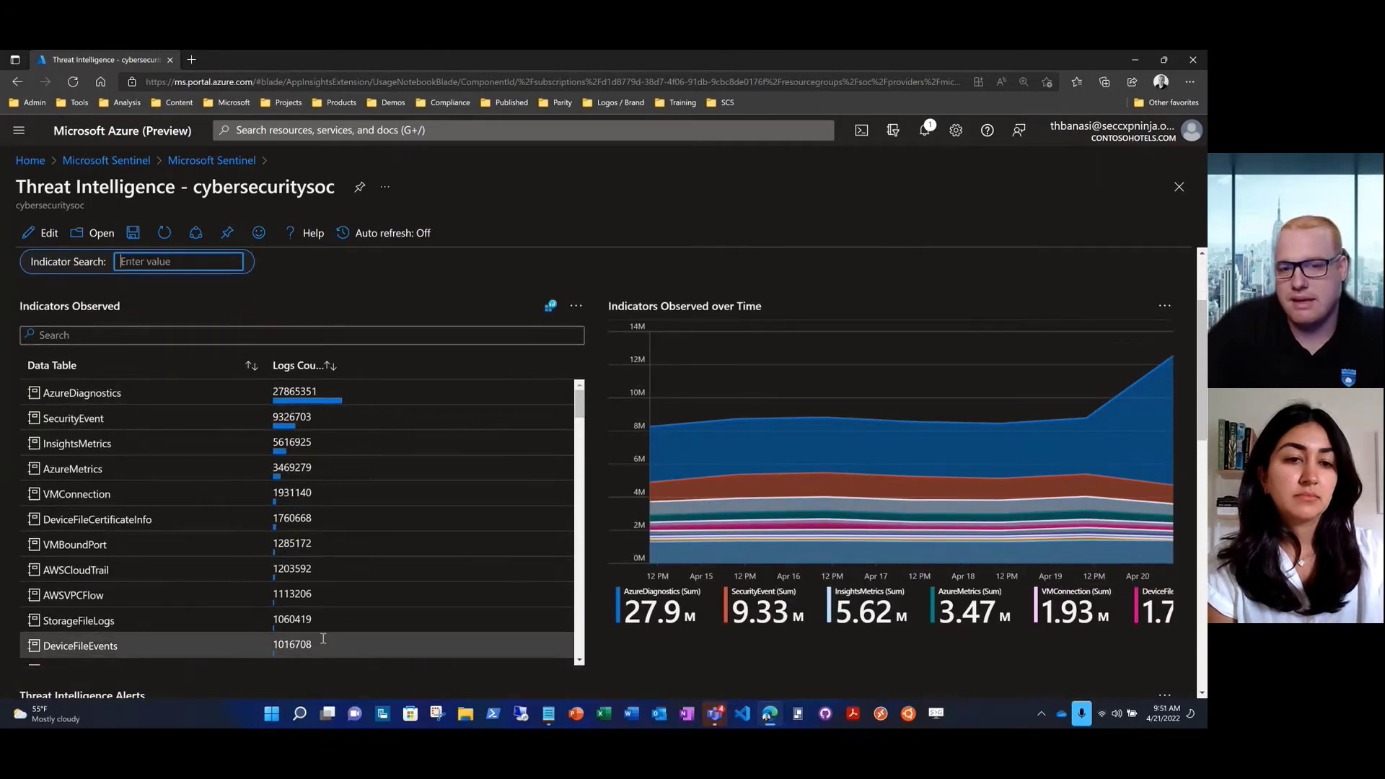
pyautogui.scroll(-1, 578, 412)
pyautogui.scroll(-4, 579, 411)
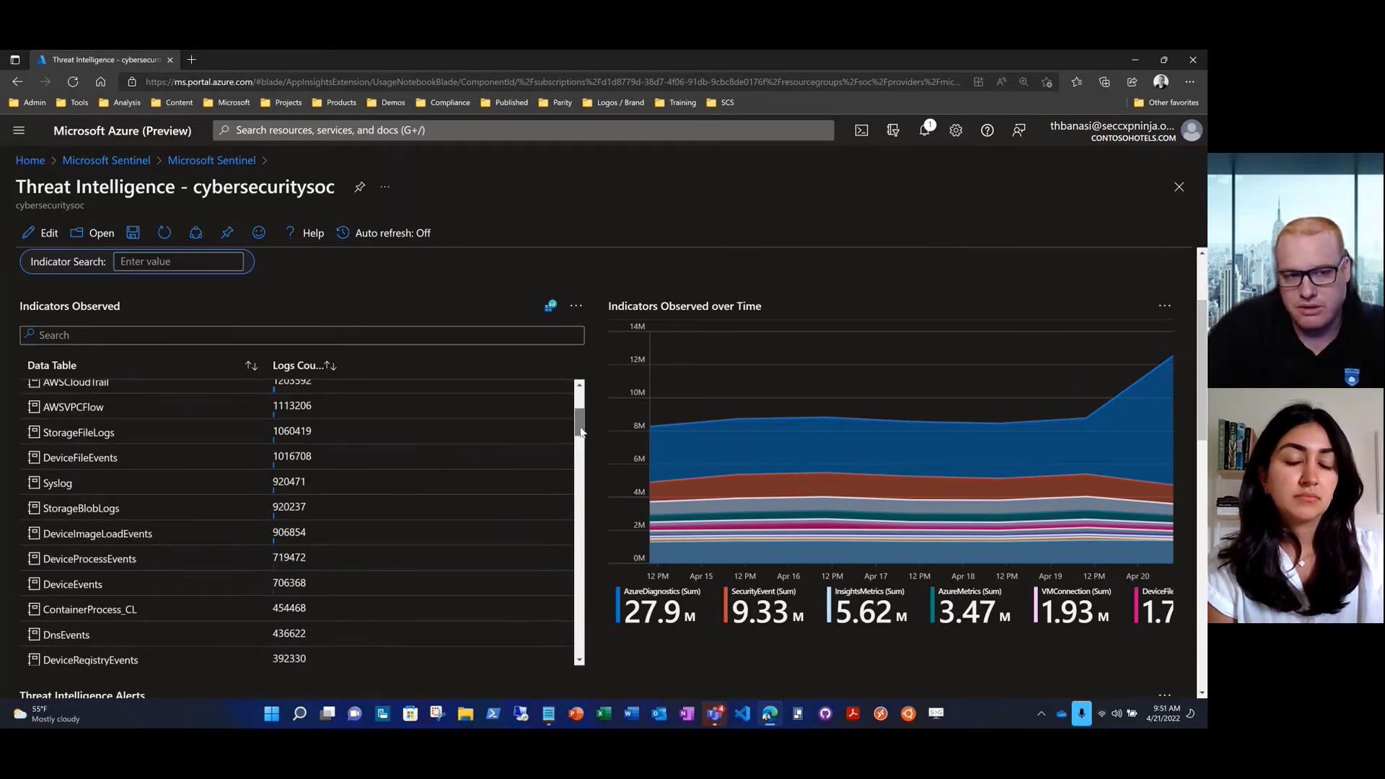
pyautogui.moveTo(580, 427); pyautogui.dragTo(578, 388)
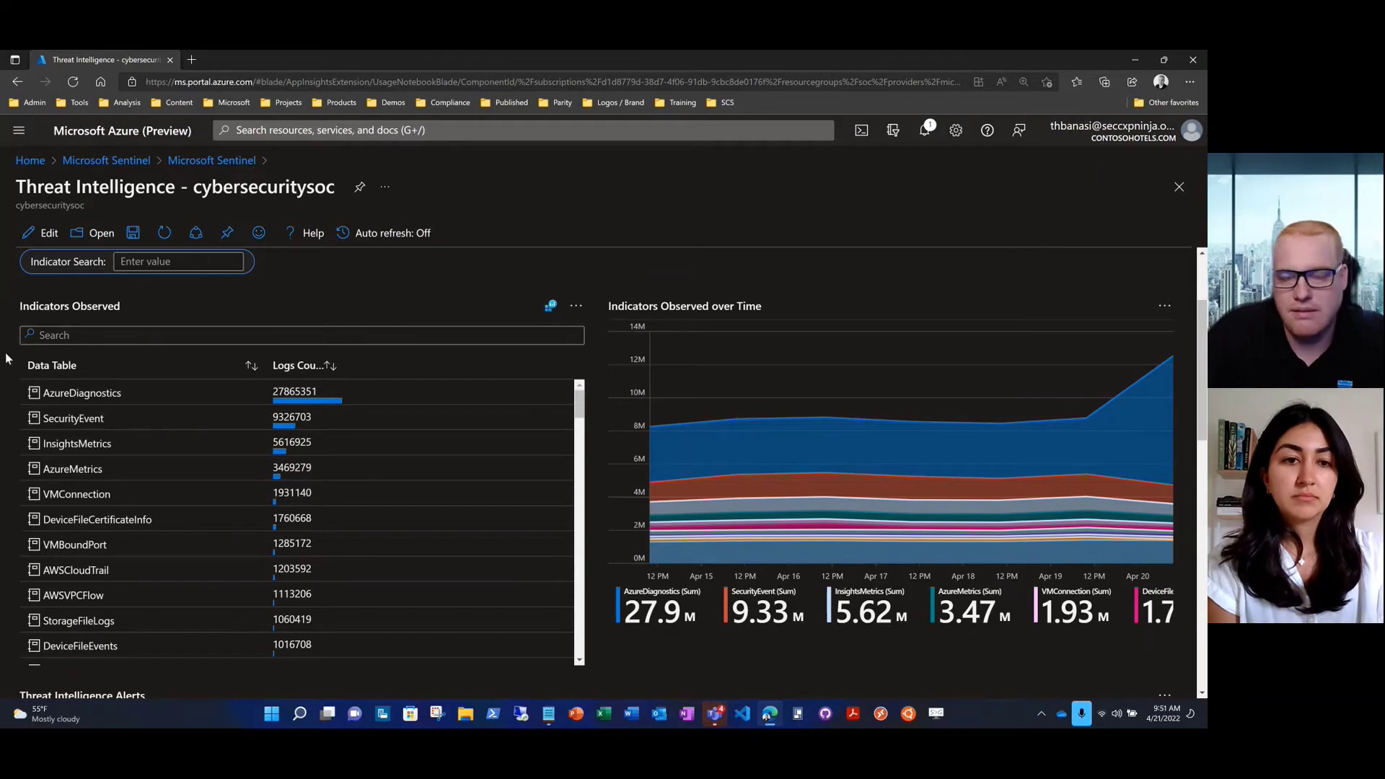
pyautogui.scroll(-5, 6, 359)
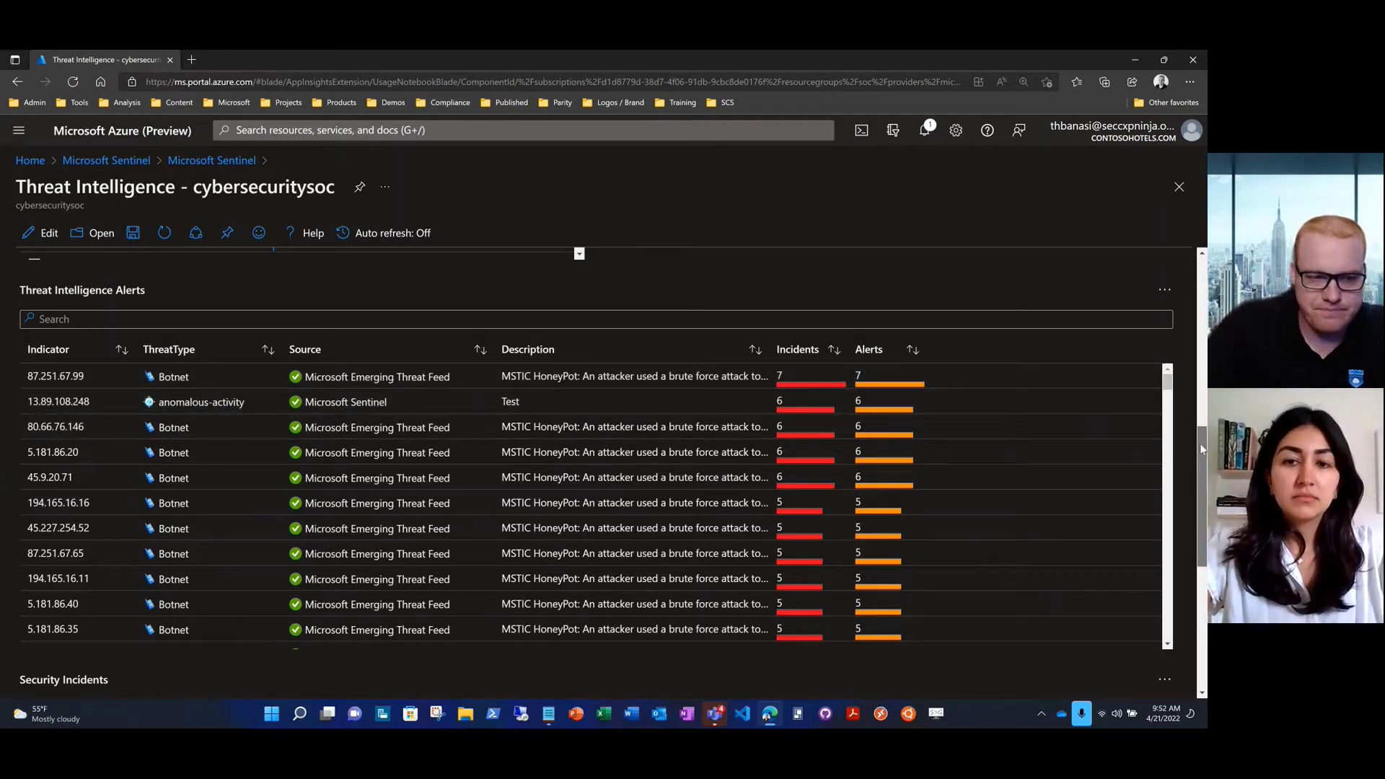
# Scroll down to the Security Incidents table, then back up to the Indicator Search box
pyautogui.scroll(-1, 1201, 449)
pyautogui.scroll(-3, 1201, 462)
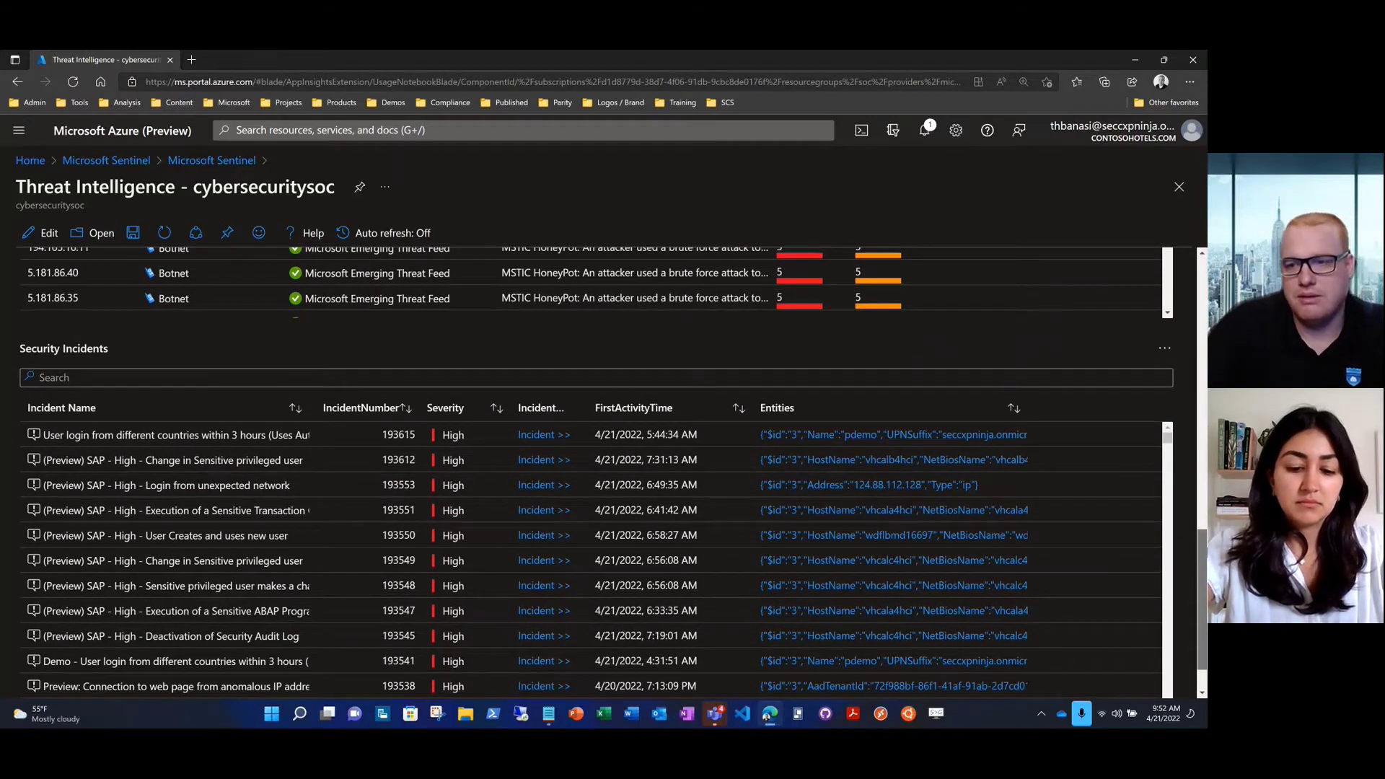
pyautogui.scroll(8, 1200, 462)
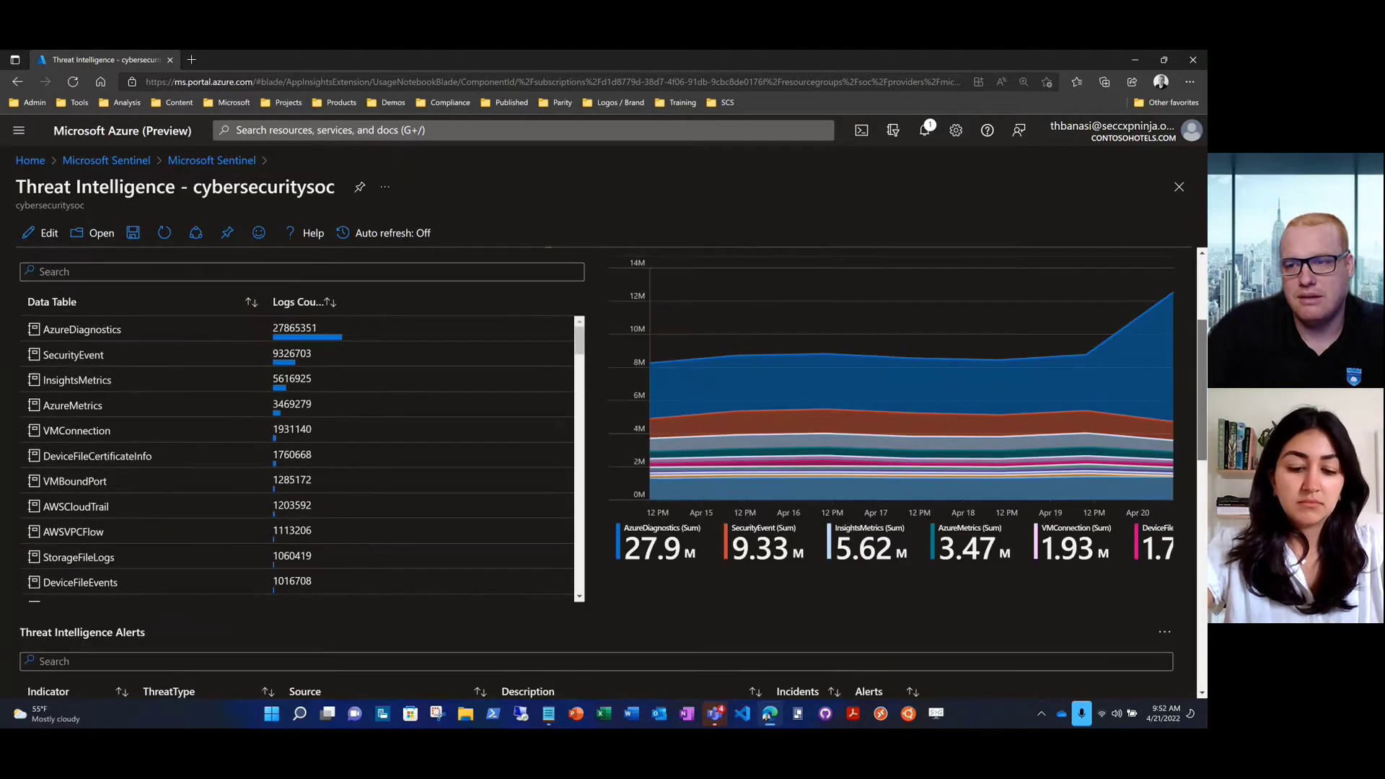
pyautogui.scroll(3, 1201, 462)
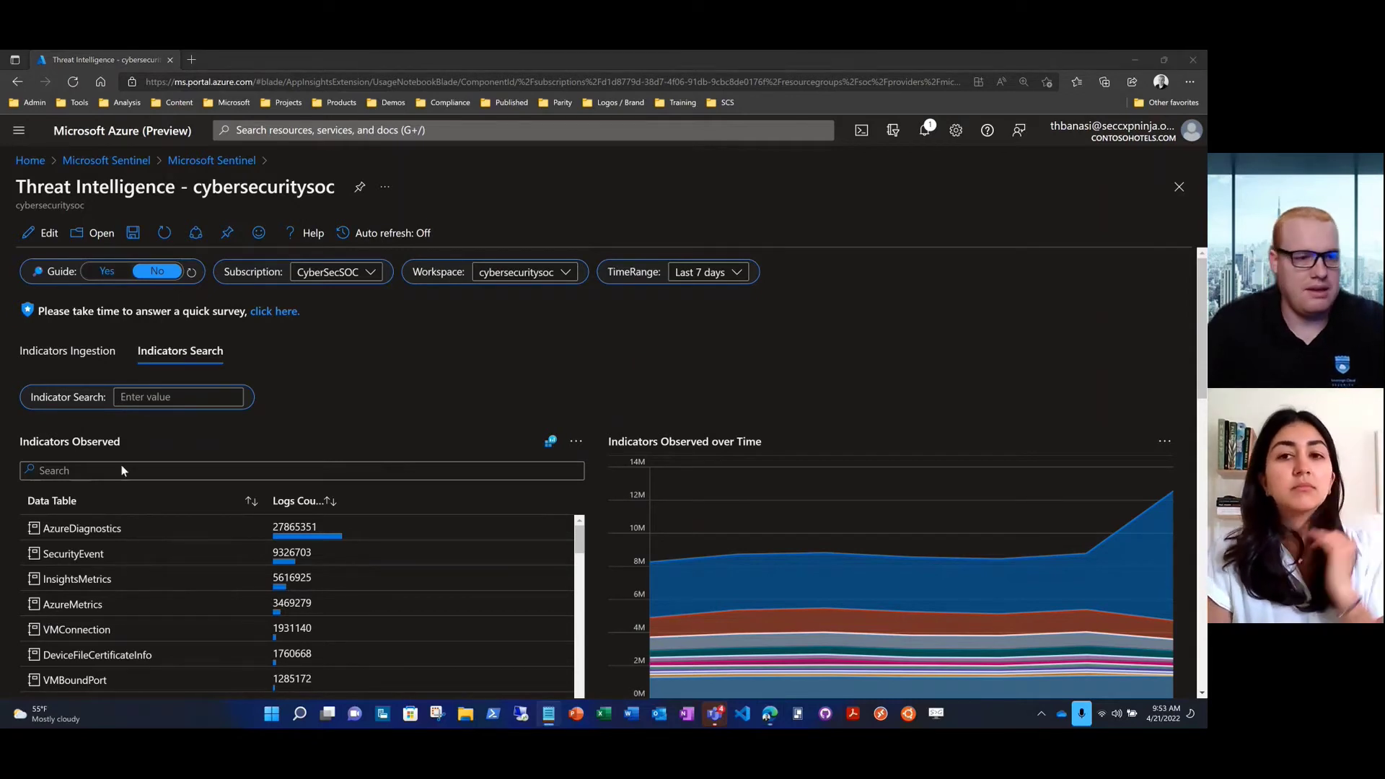
# Search 194.165.16.29, yielding SecurityEvent 7549, ThreatIntelligenceIndicator 95 and DeviceNetworkEvents 5, and inspect the chart
pyautogui.click(132, 397)
pyautogui.press('Down')
pyautogui.press('Down')
pyautogui.press('Return')
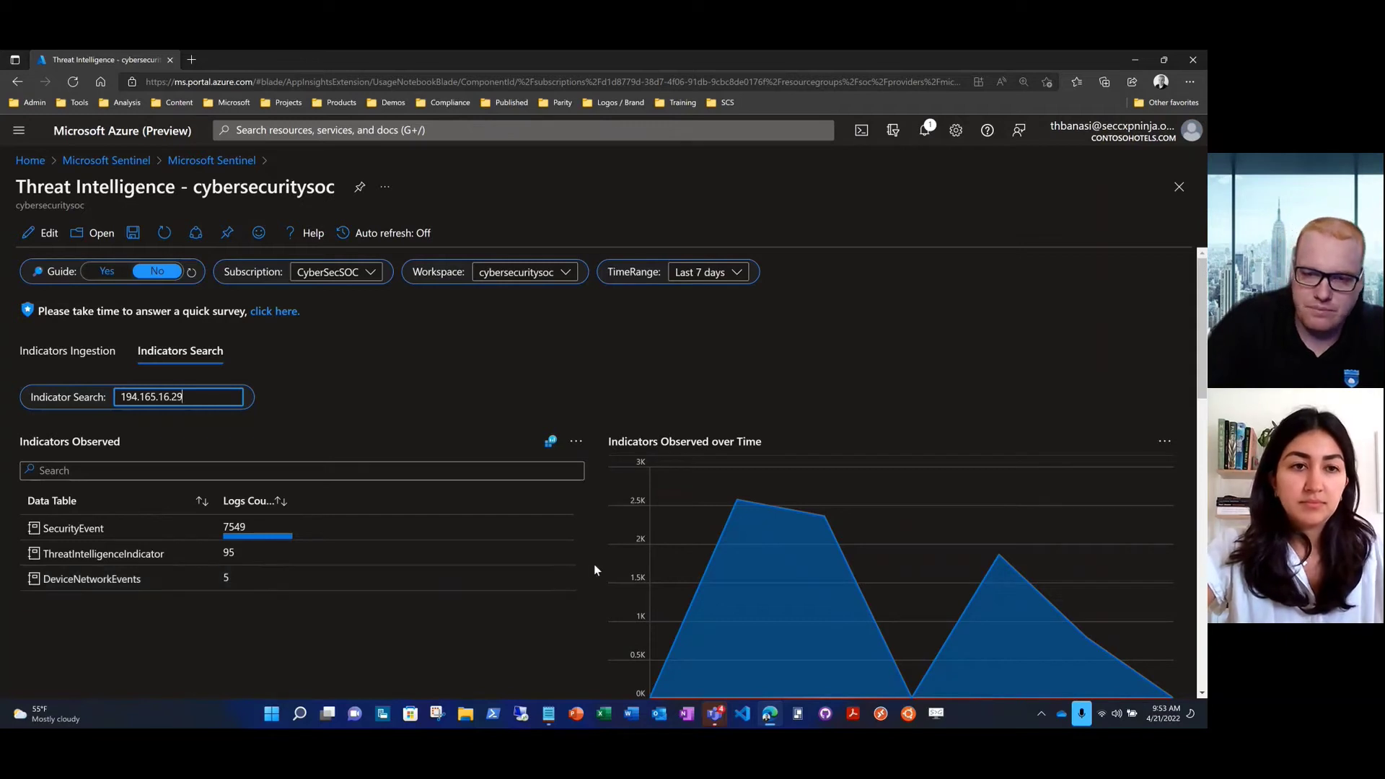
pyautogui.scroll(-1, 595, 569)
pyautogui.scroll(-1, 594, 570)
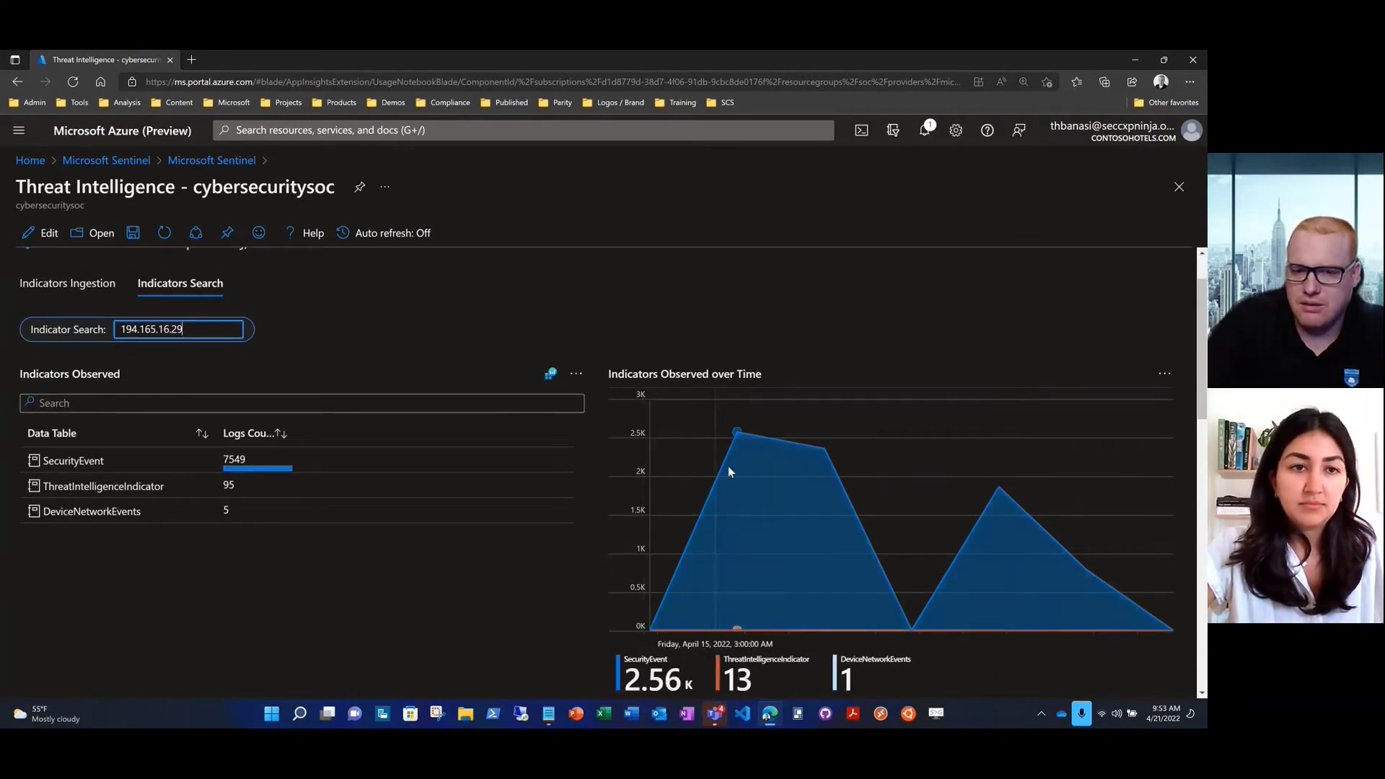
pyautogui.moveTo(736, 435)
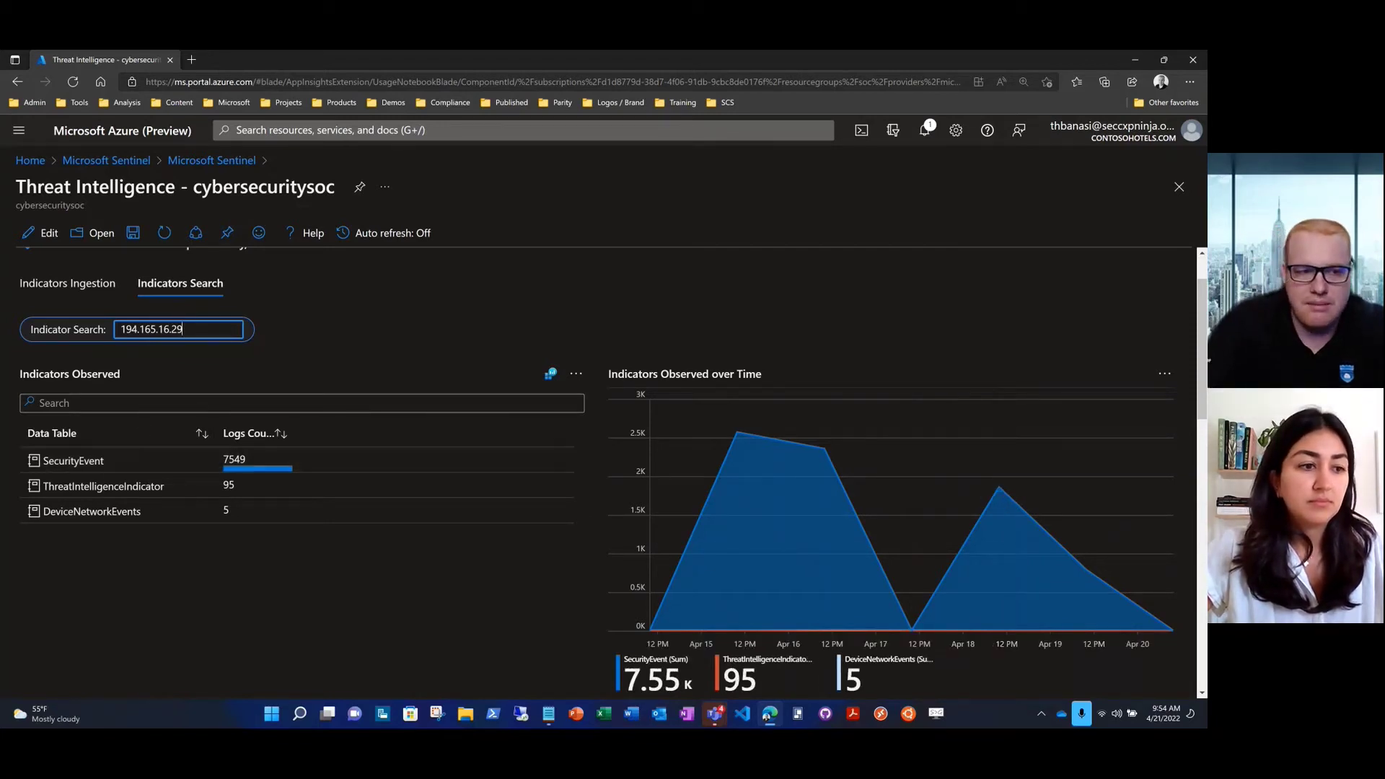
# Widen the Security Incidents Incident Name column, glance at entity details, then open incident 193140
pyautogui.scroll(-5, 16, 387)
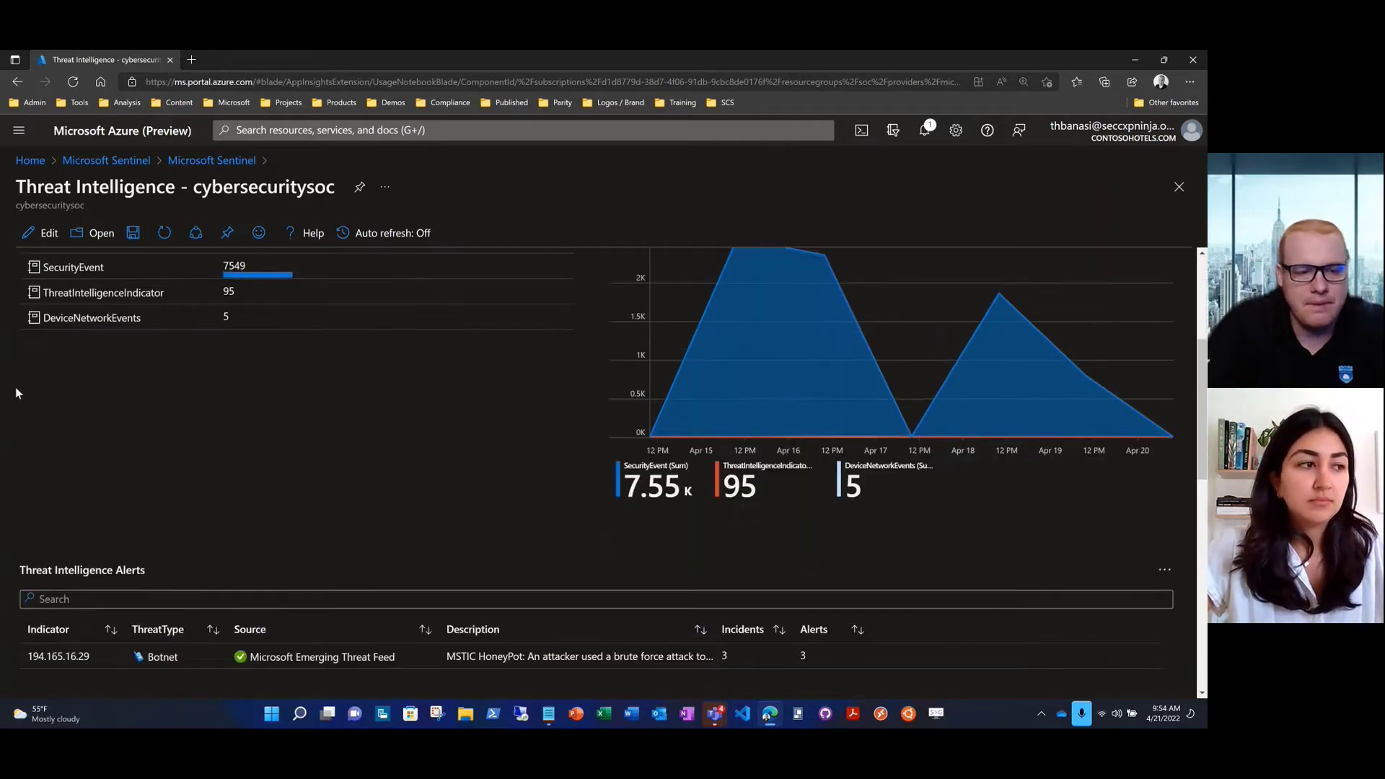
pyautogui.scroll(-1, 16, 392)
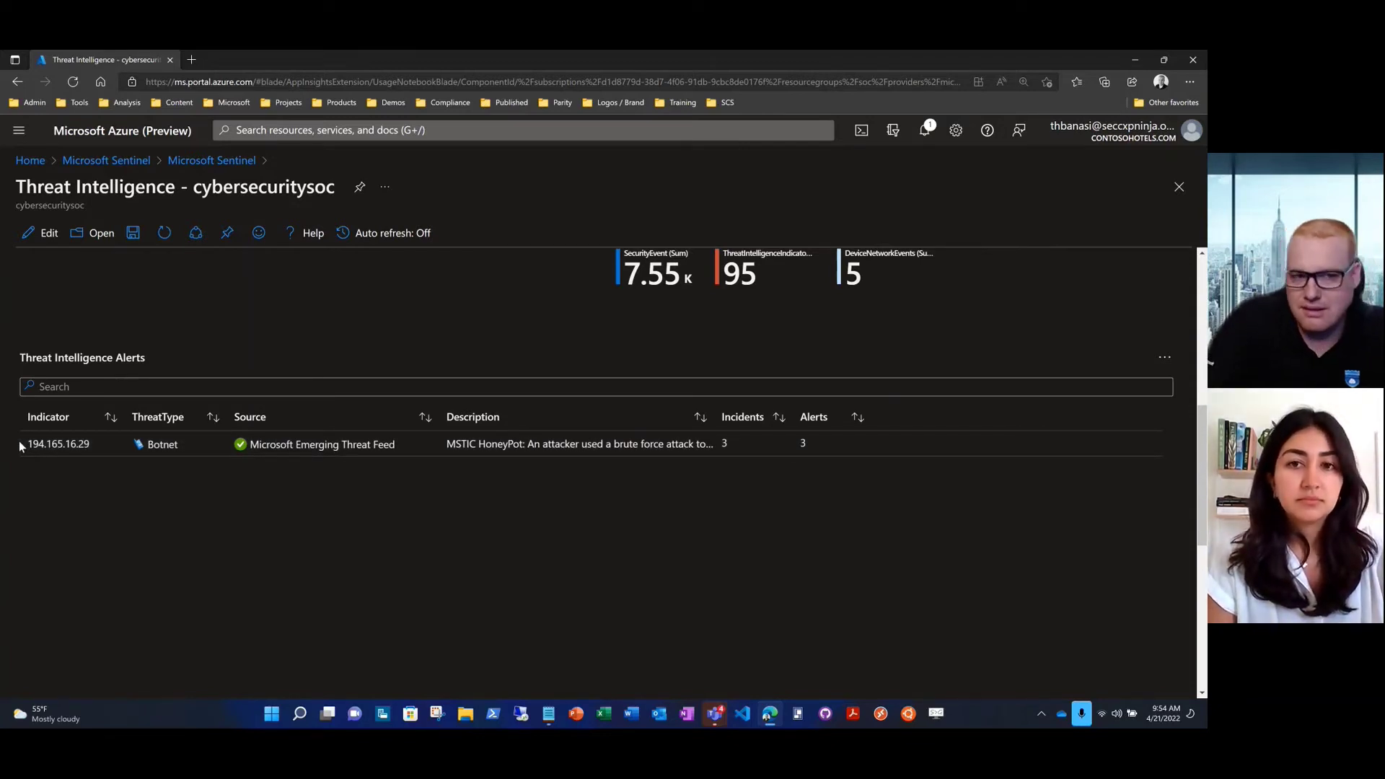
pyautogui.scroll(-5, 19, 440)
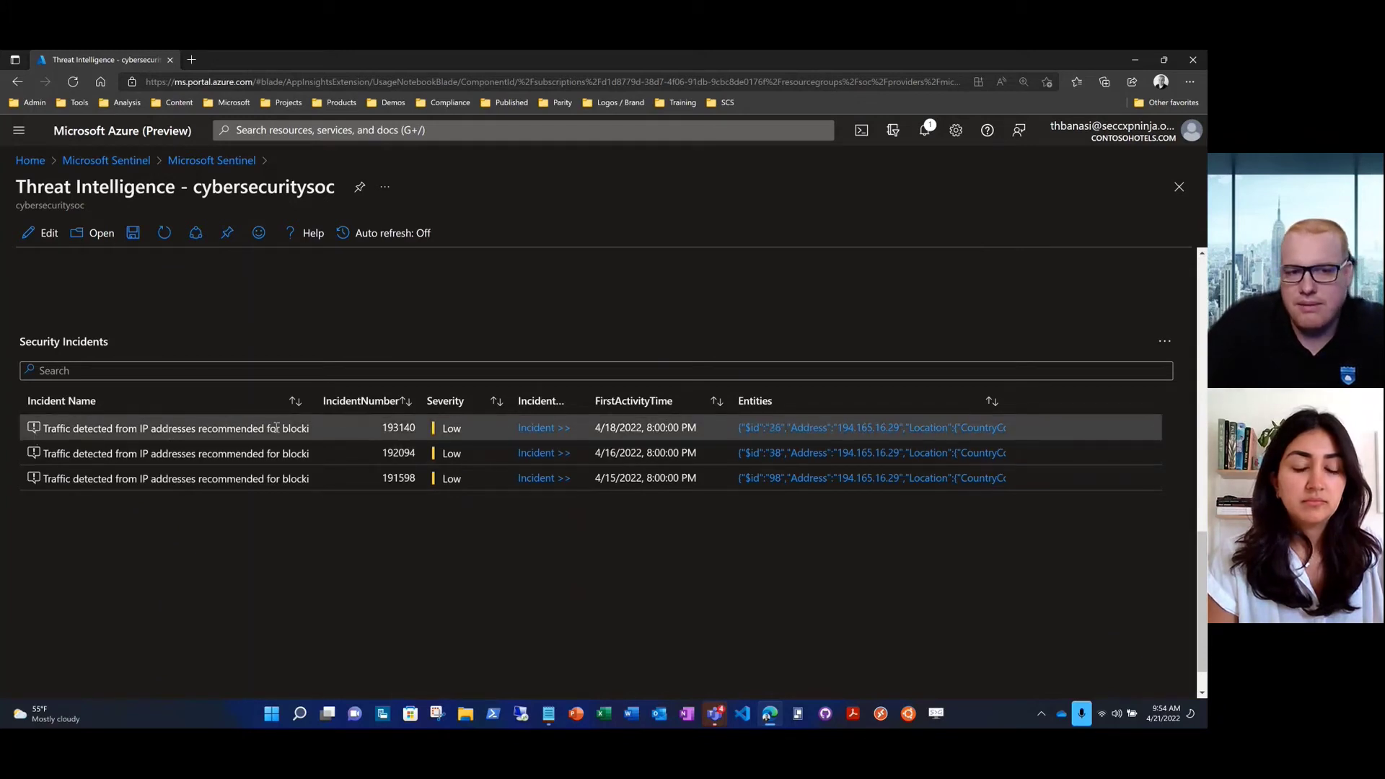
pyautogui.moveTo(313, 402); pyautogui.dragTo(359, 402)
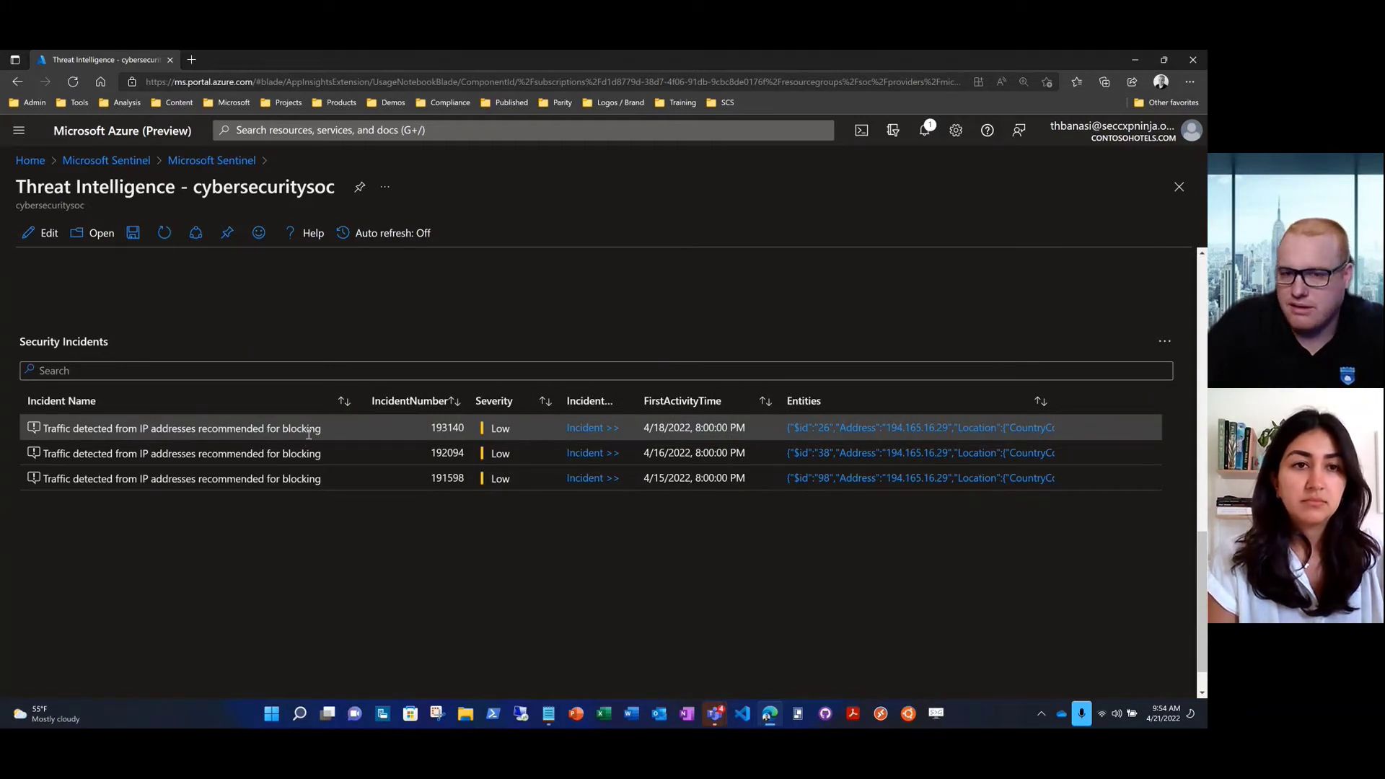
pyautogui.click(824, 426)
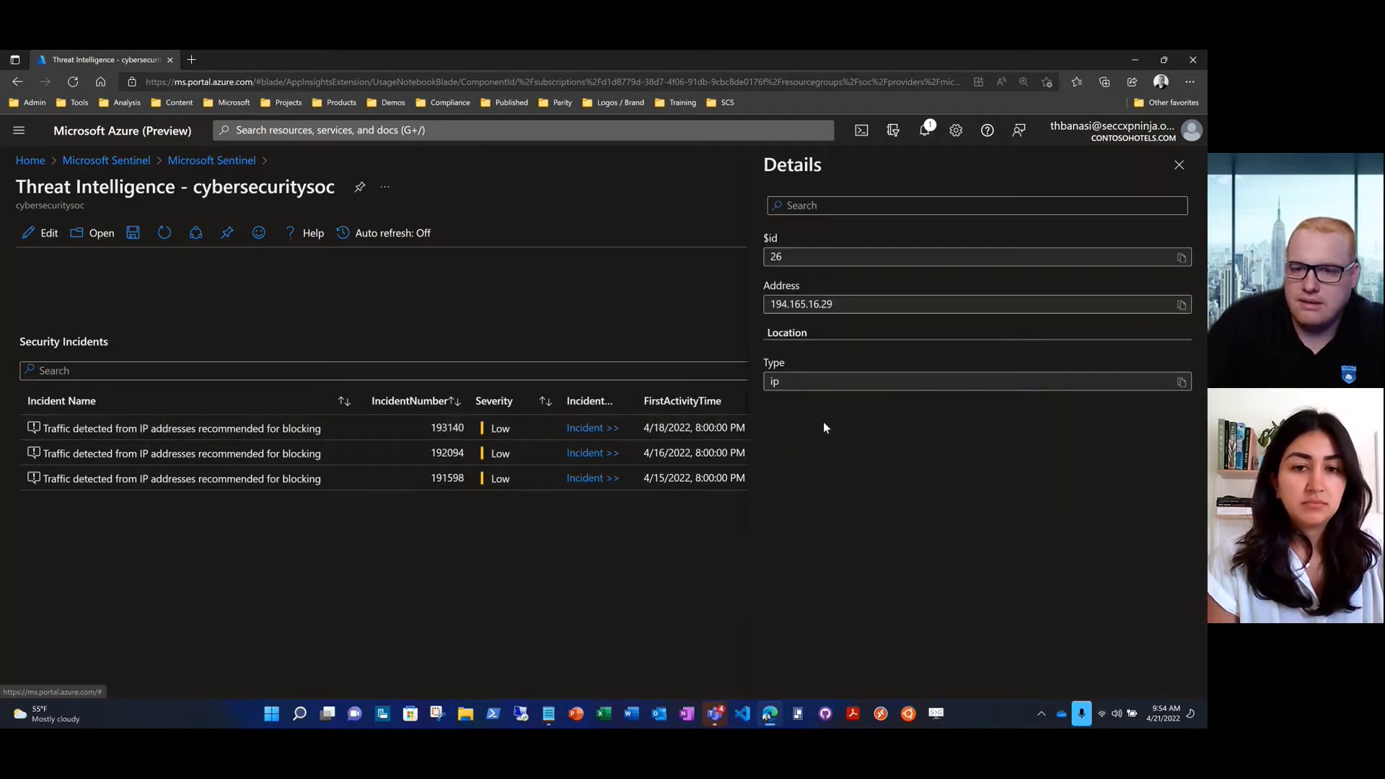
pyautogui.click(1179, 164)
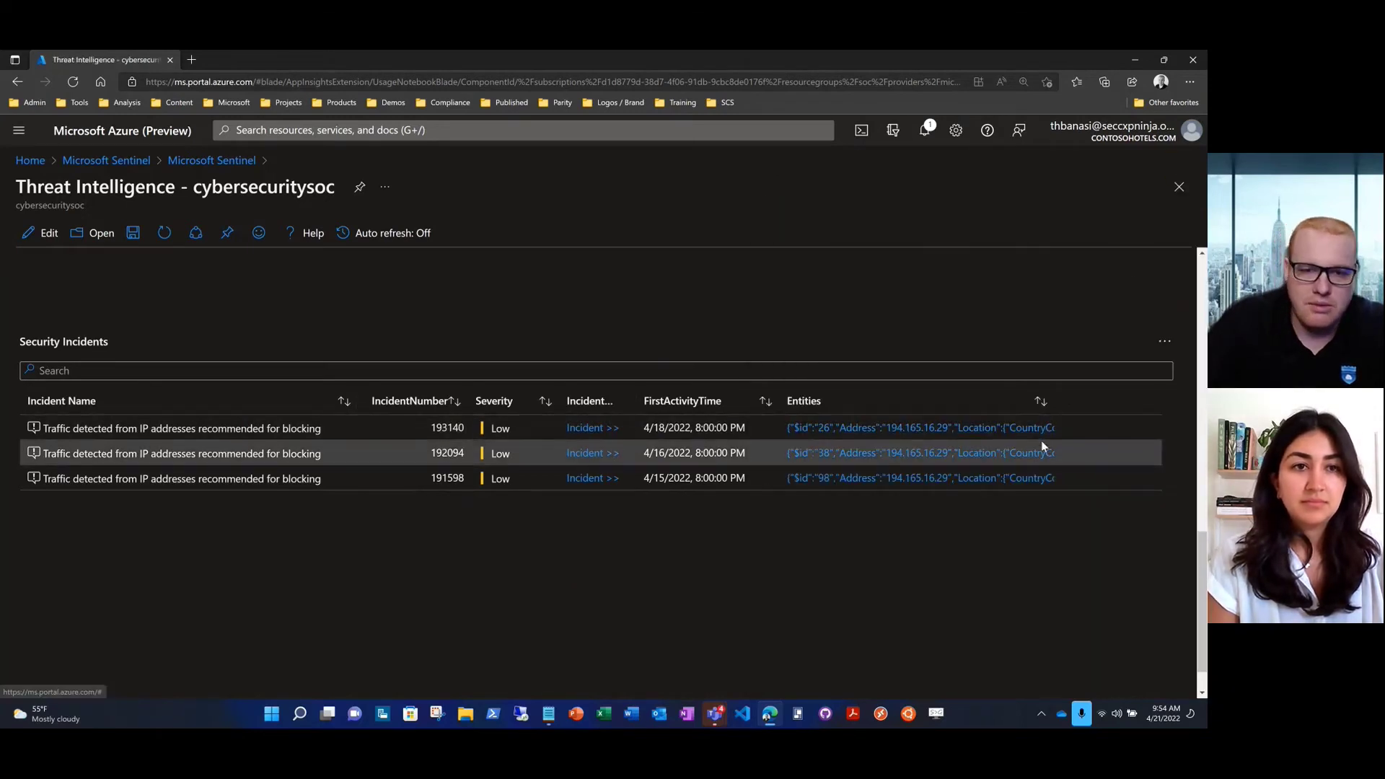
pyautogui.click(593, 428)
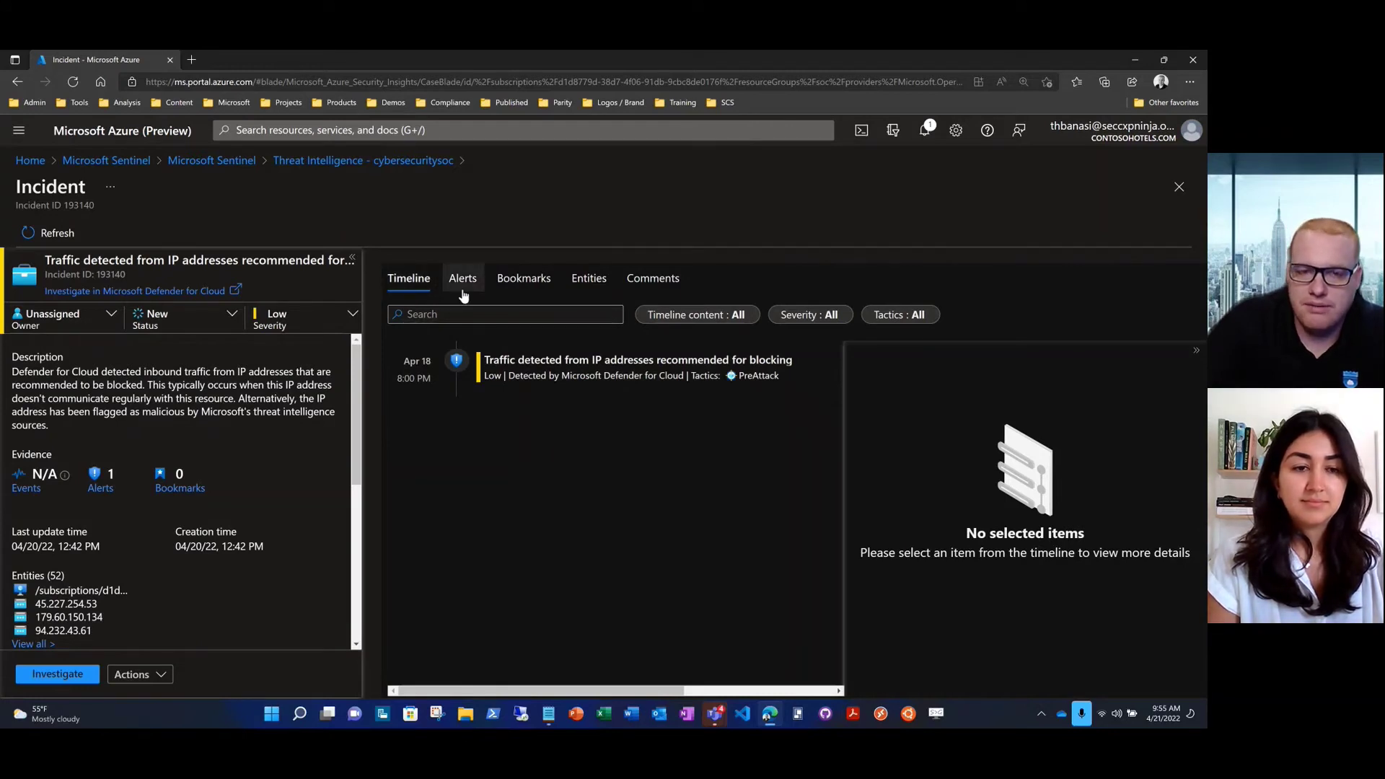
# Filter the incident's entity list to 194.165.16.29, then launch the investigation graph
pyautogui.click(576, 289)
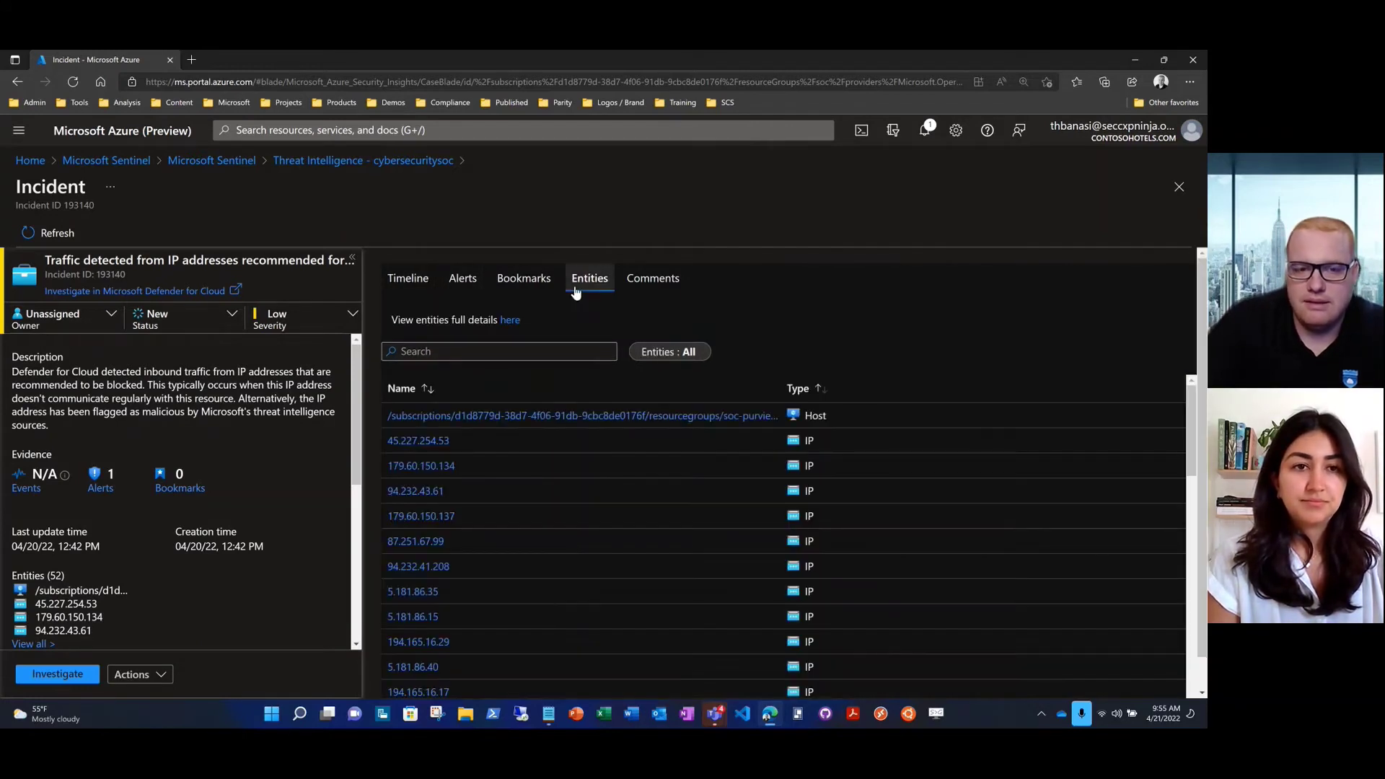
pyautogui.click(465, 350)
pyautogui.write('194.165.16.29')
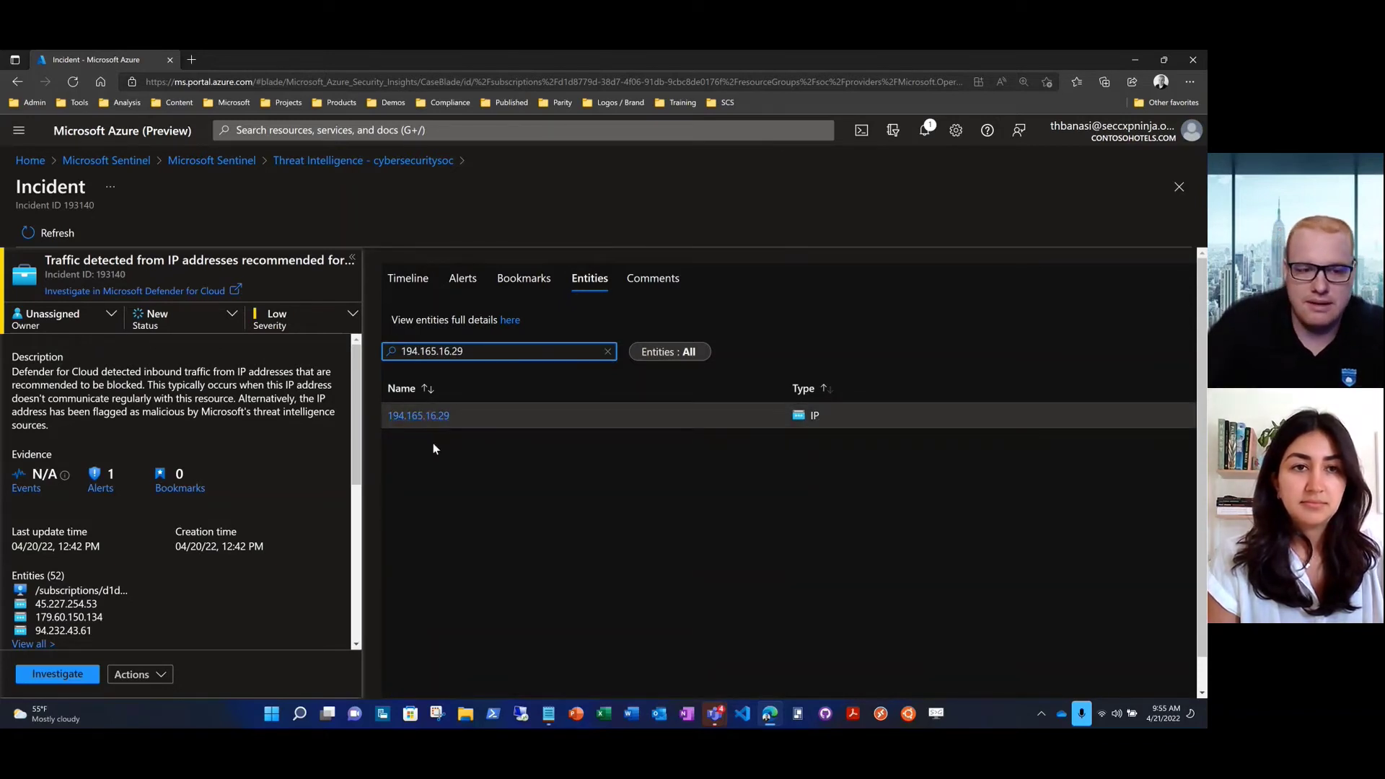
pyautogui.click(55, 673)
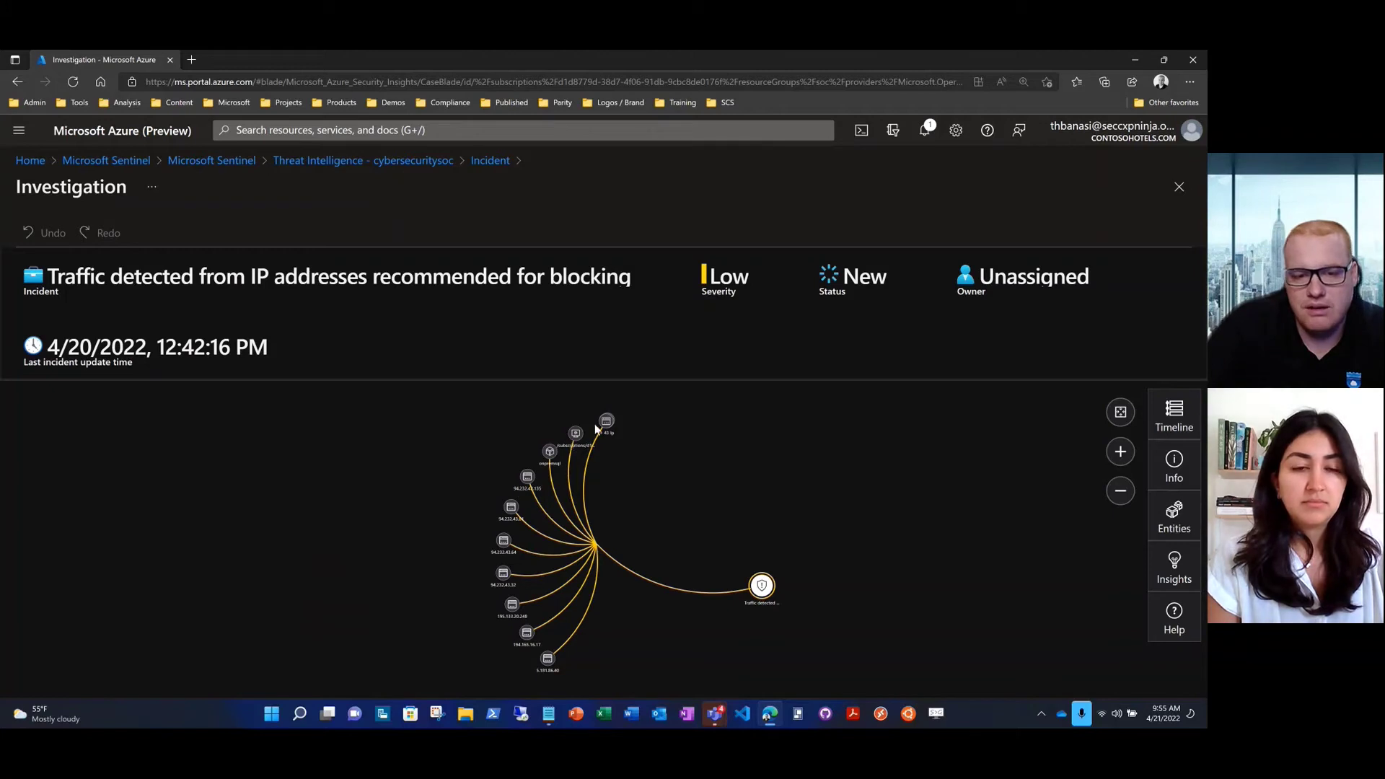
# Explore the 94.232.43.135 node and Timeline and Entities panels, then view the traffic alert's playbooks
pyautogui.click(527, 479)
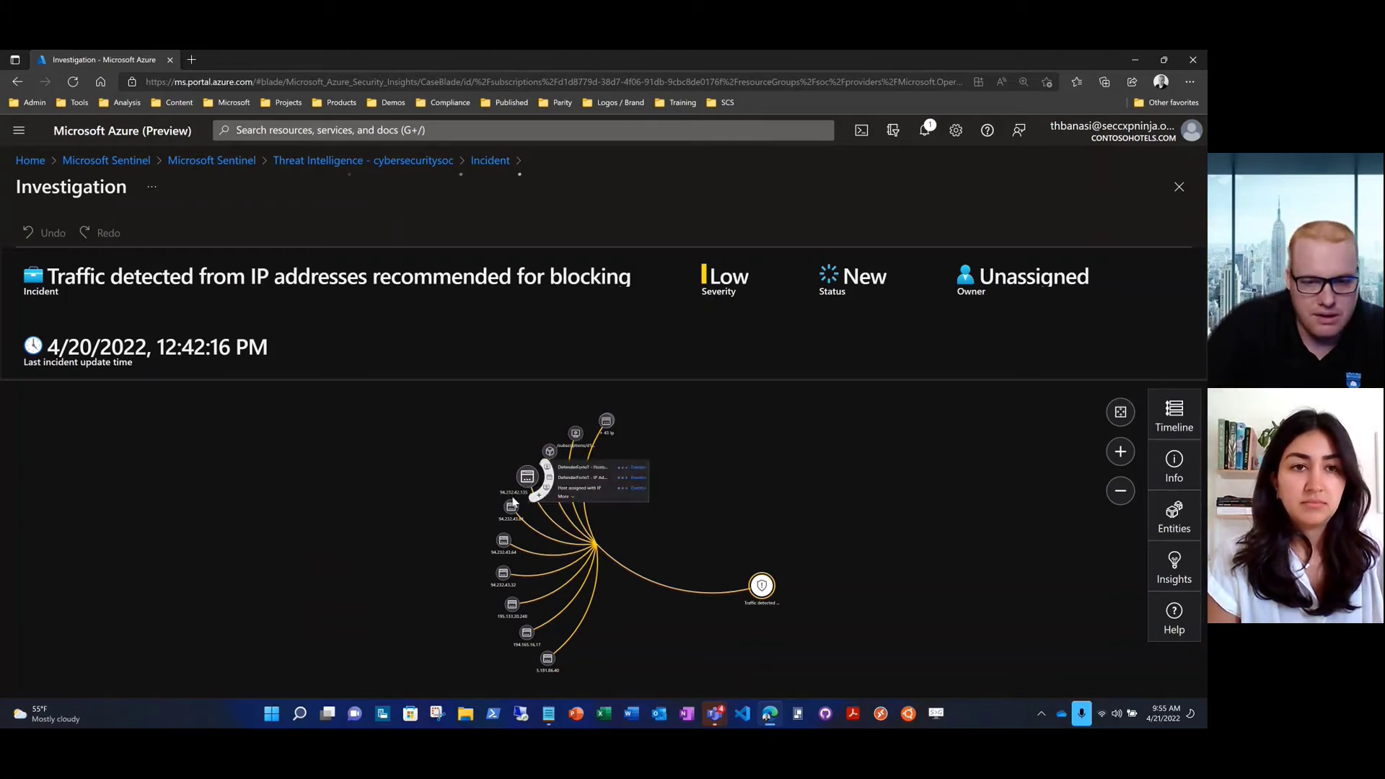
pyautogui.click(590, 668)
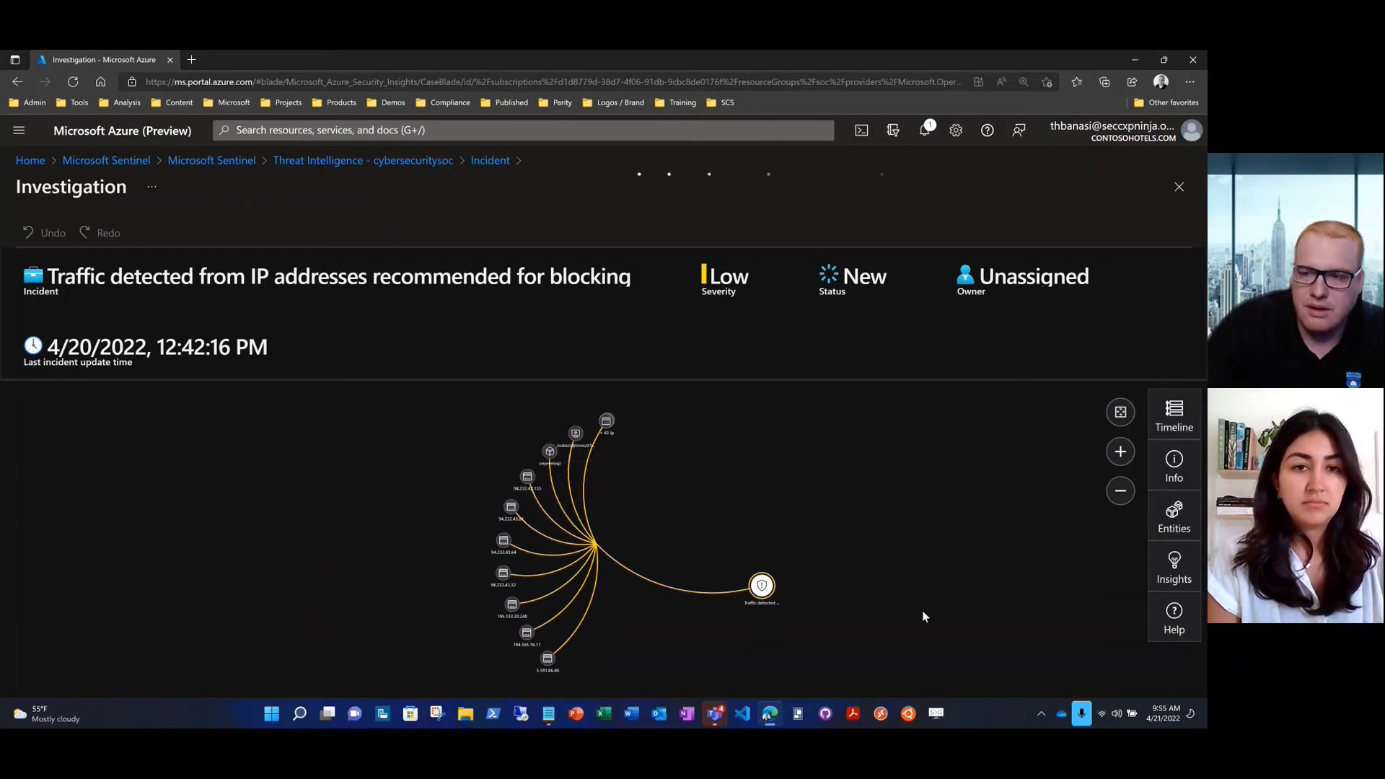
pyautogui.click(1168, 419)
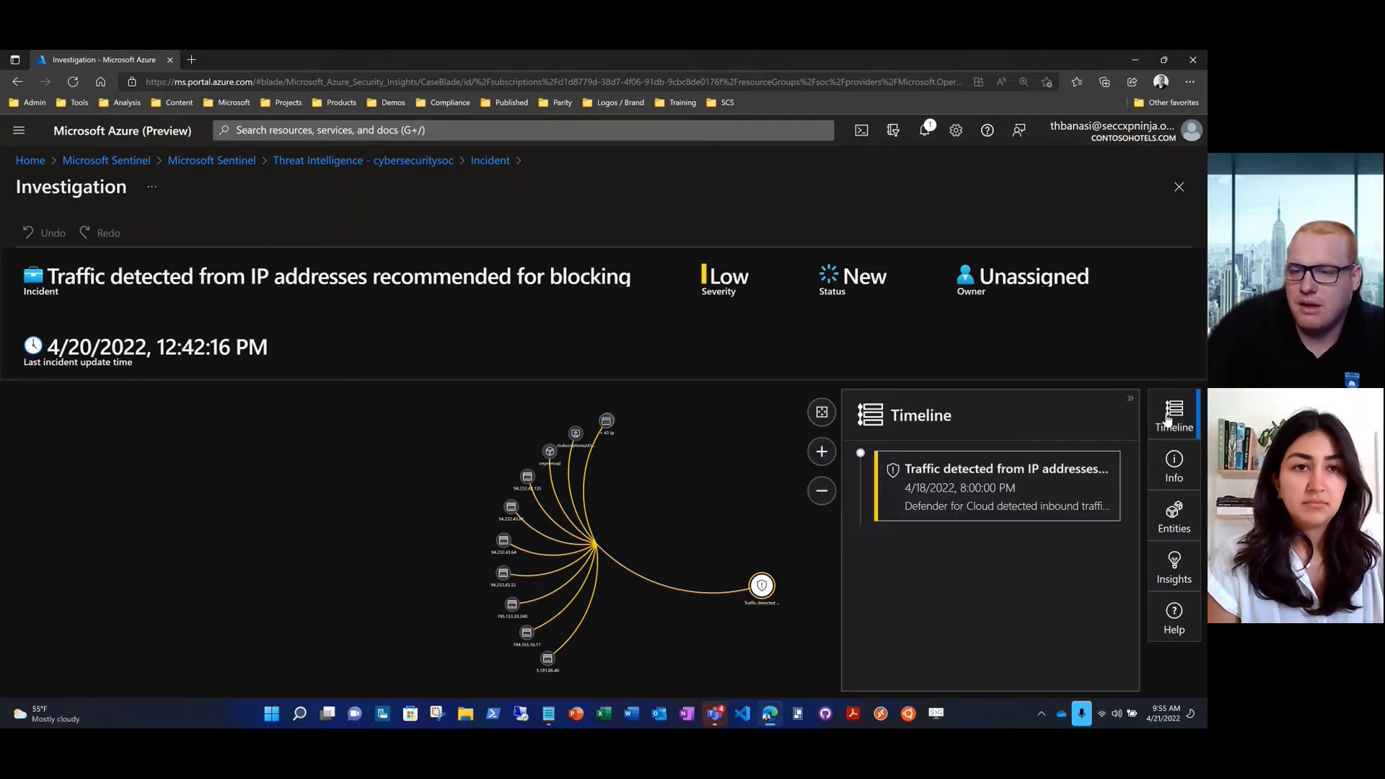
pyautogui.click(1163, 525)
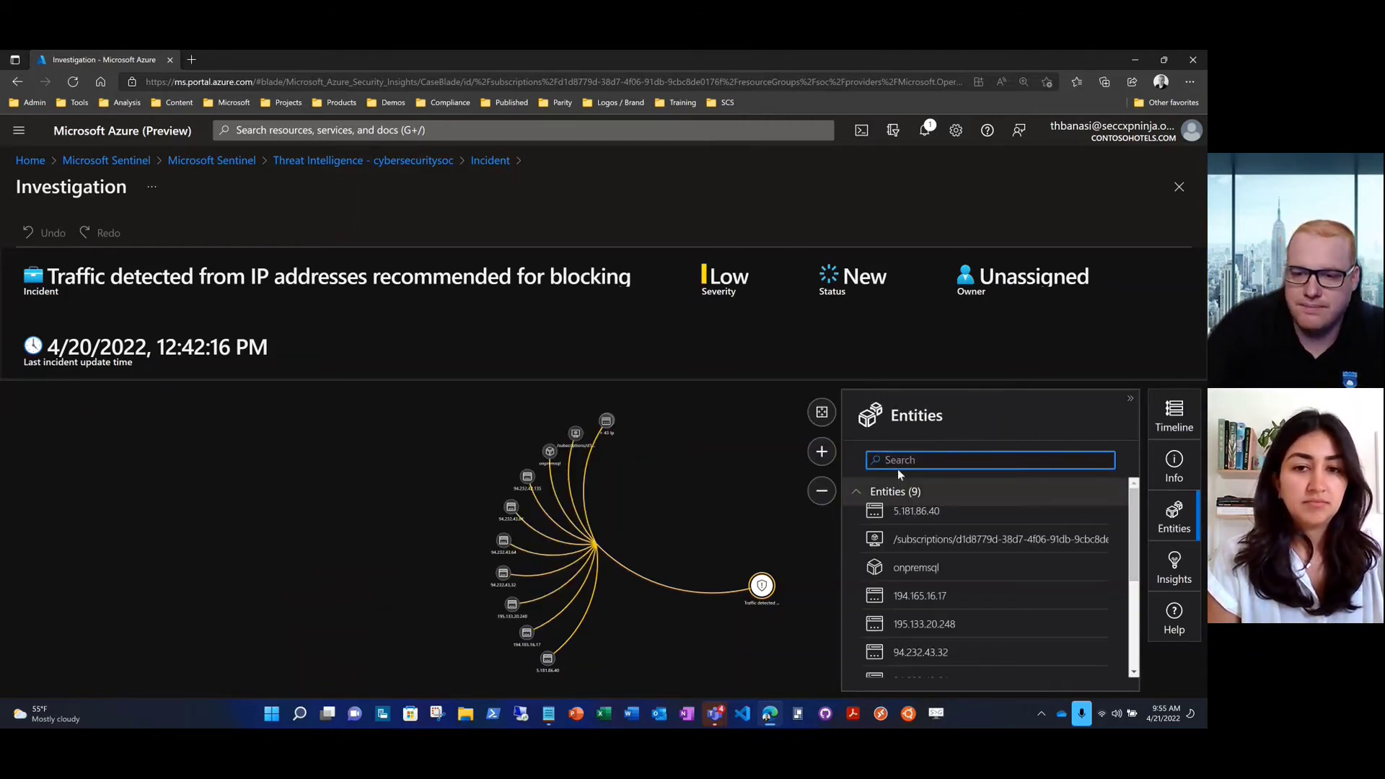
pyautogui.click(760, 588)
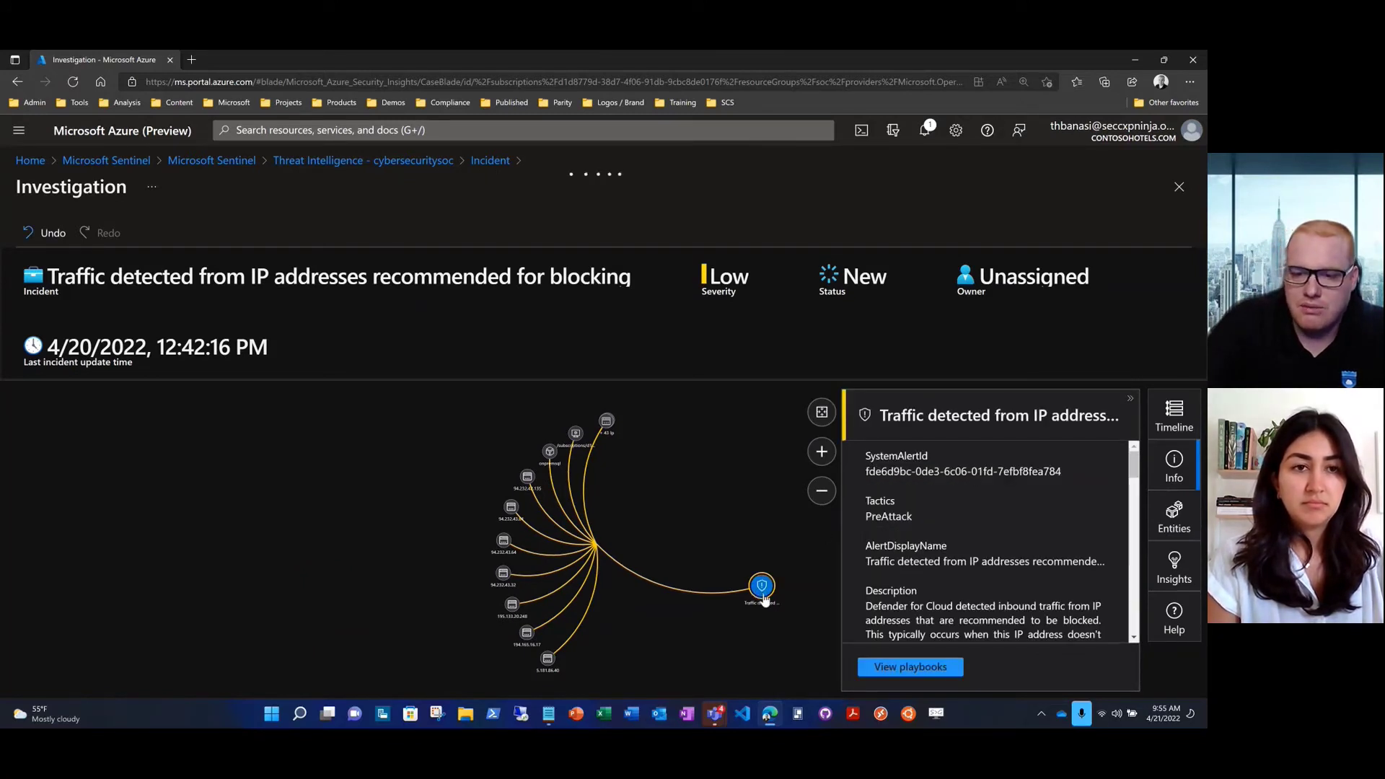
pyautogui.click(879, 666)
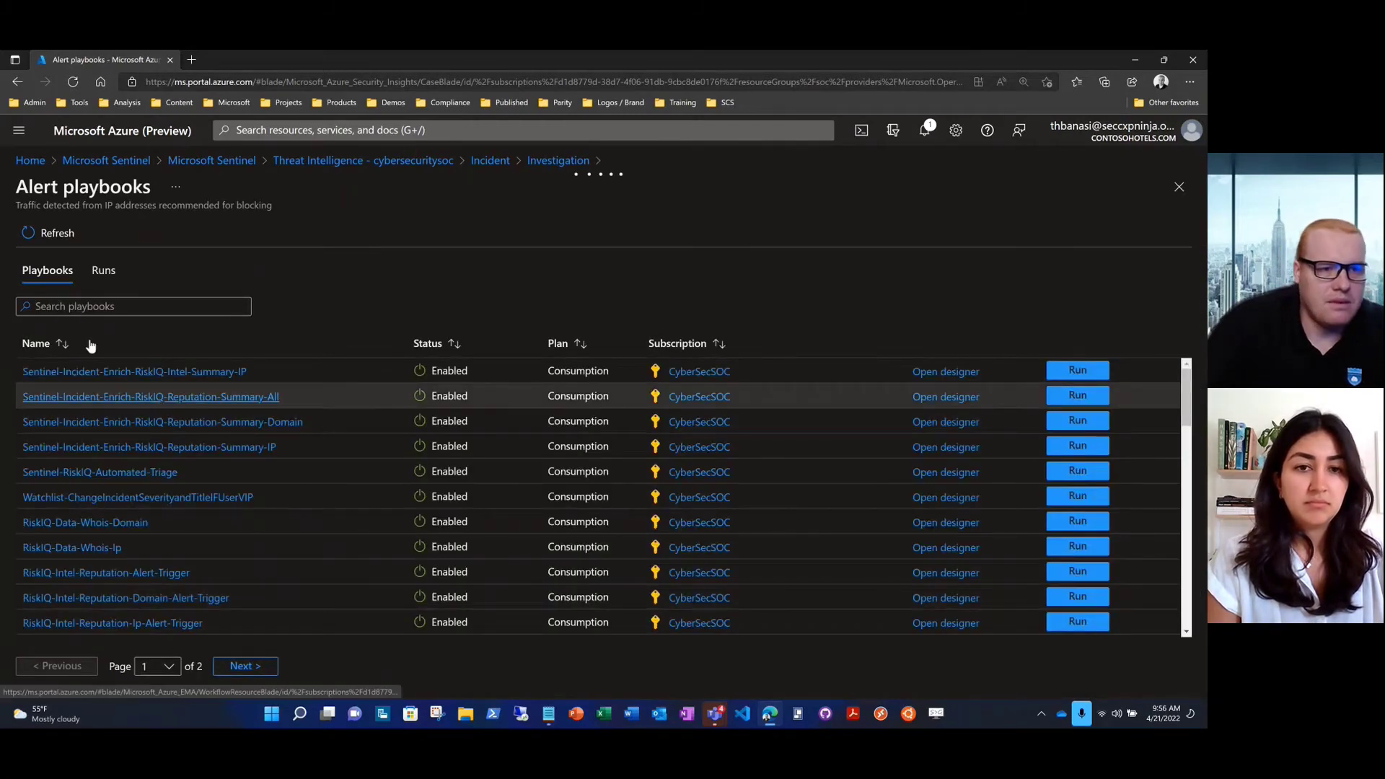
# Filter the alert playbooks by 'block' and select BlockIP-CiscoFirepower
pyautogui.click(78, 315)
pyautogui.write('block')
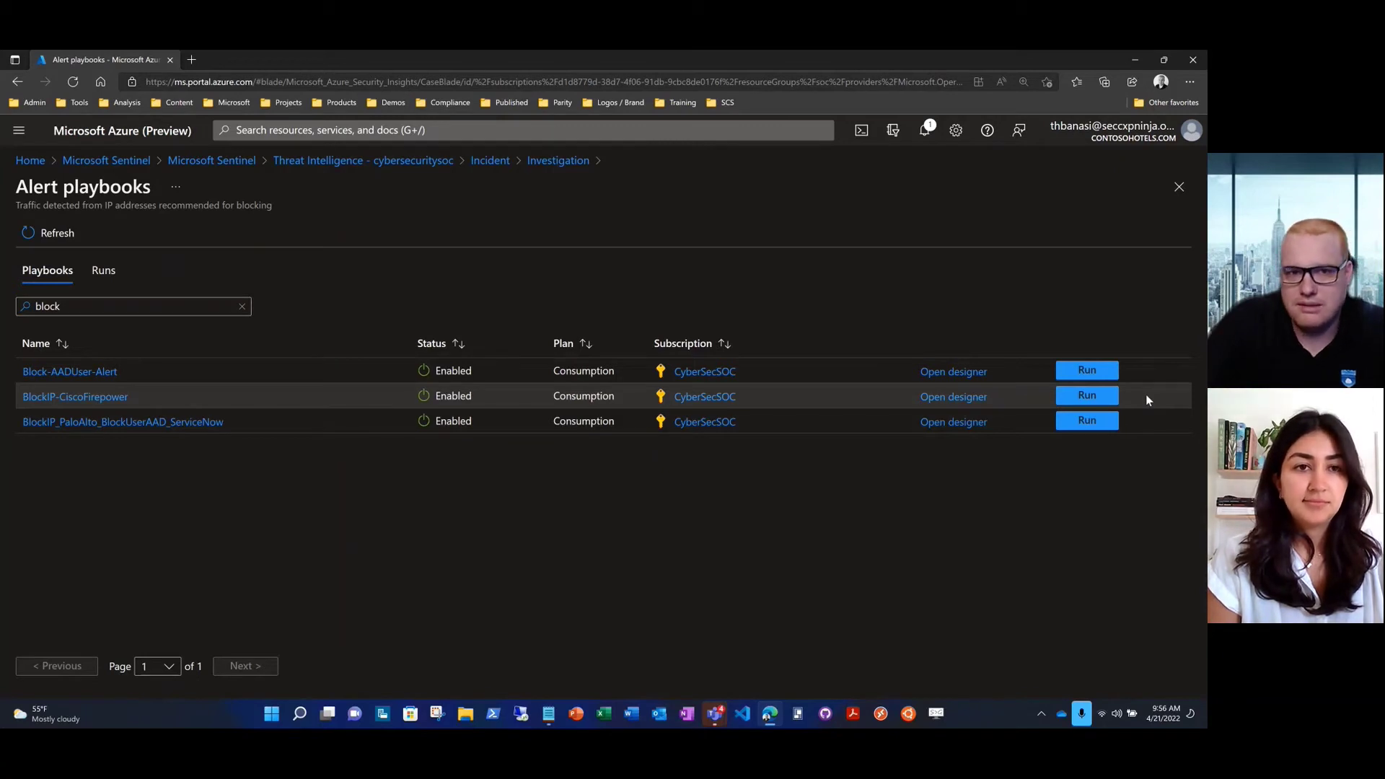
pyautogui.click(1118, 393)
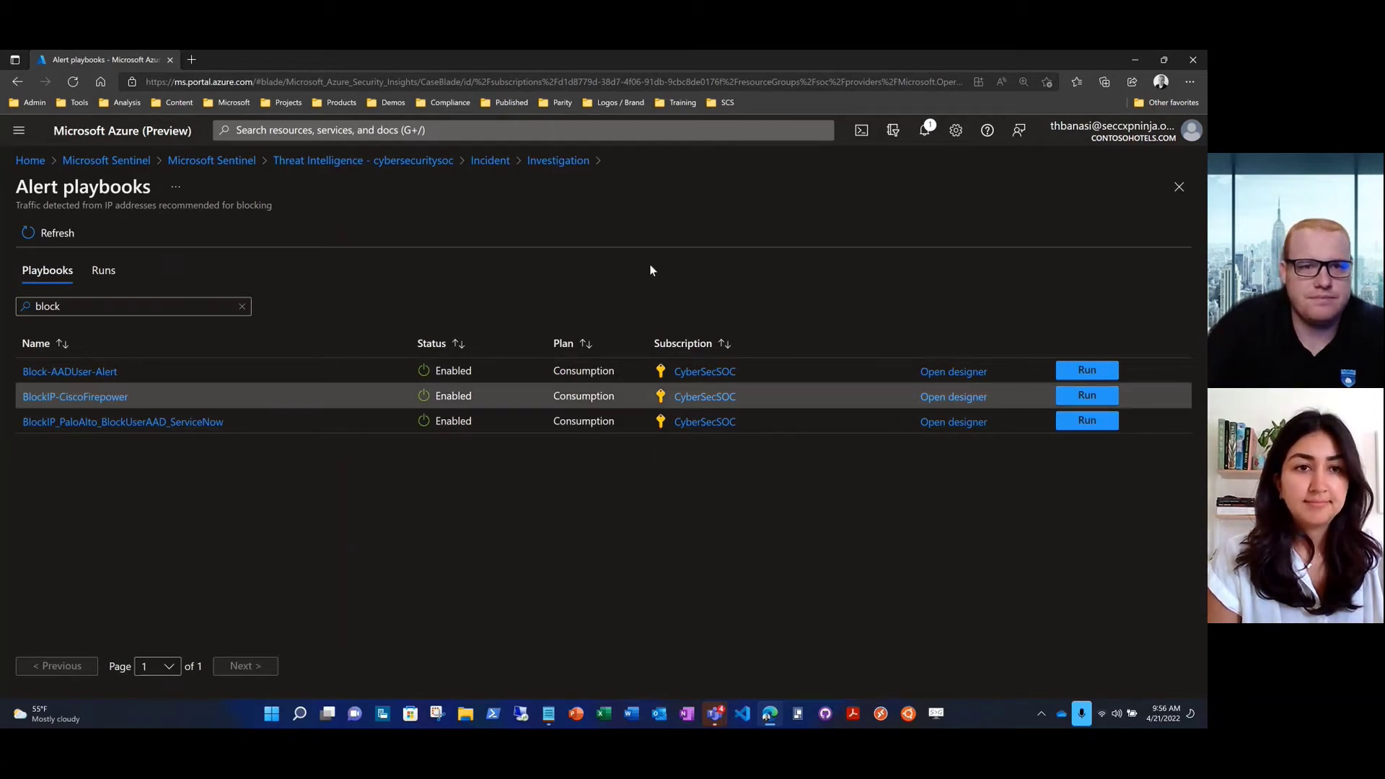
# Return to the Threat Intelligence workbook and delete 194.165.16.29 from the Indicator Search box
pyautogui.click(393, 162)
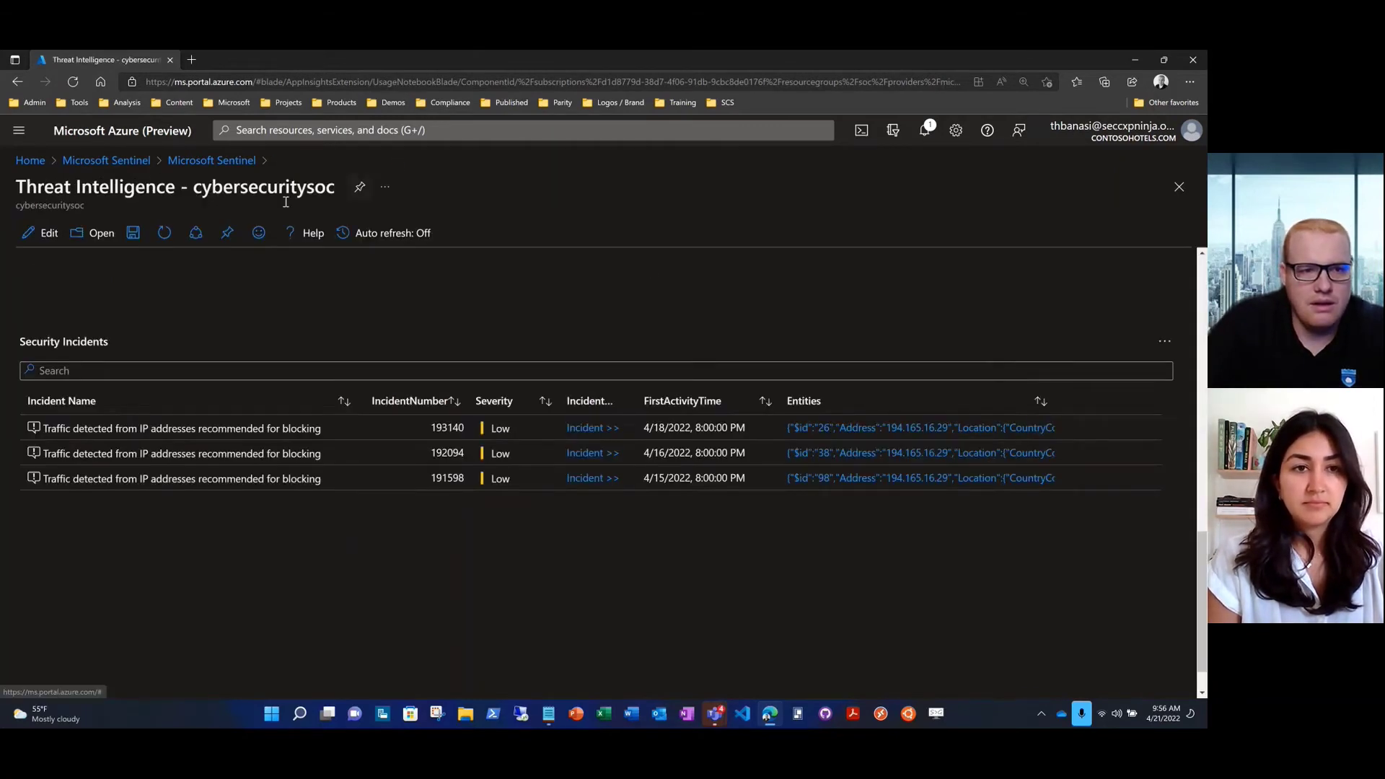
pyautogui.scroll(3, 27, 345)
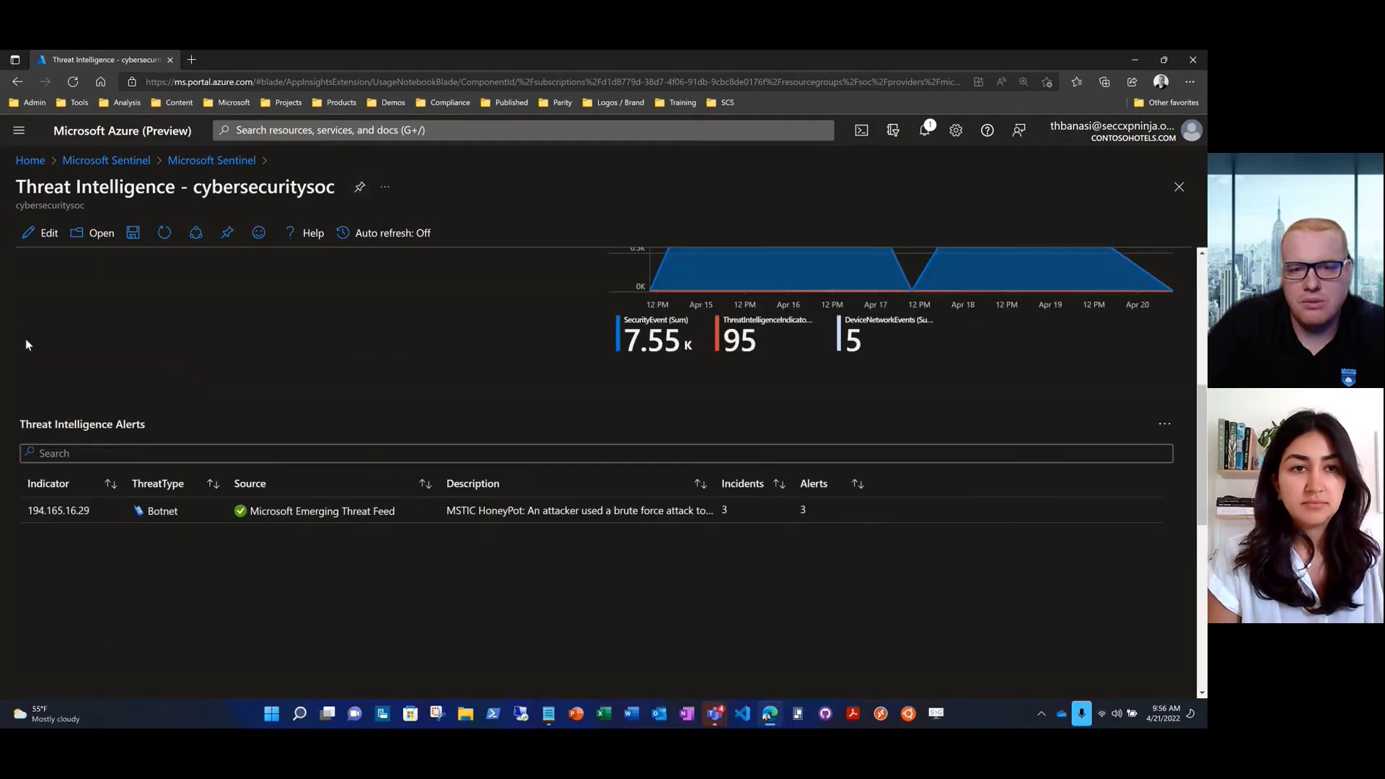
pyautogui.scroll(5, 26, 344)
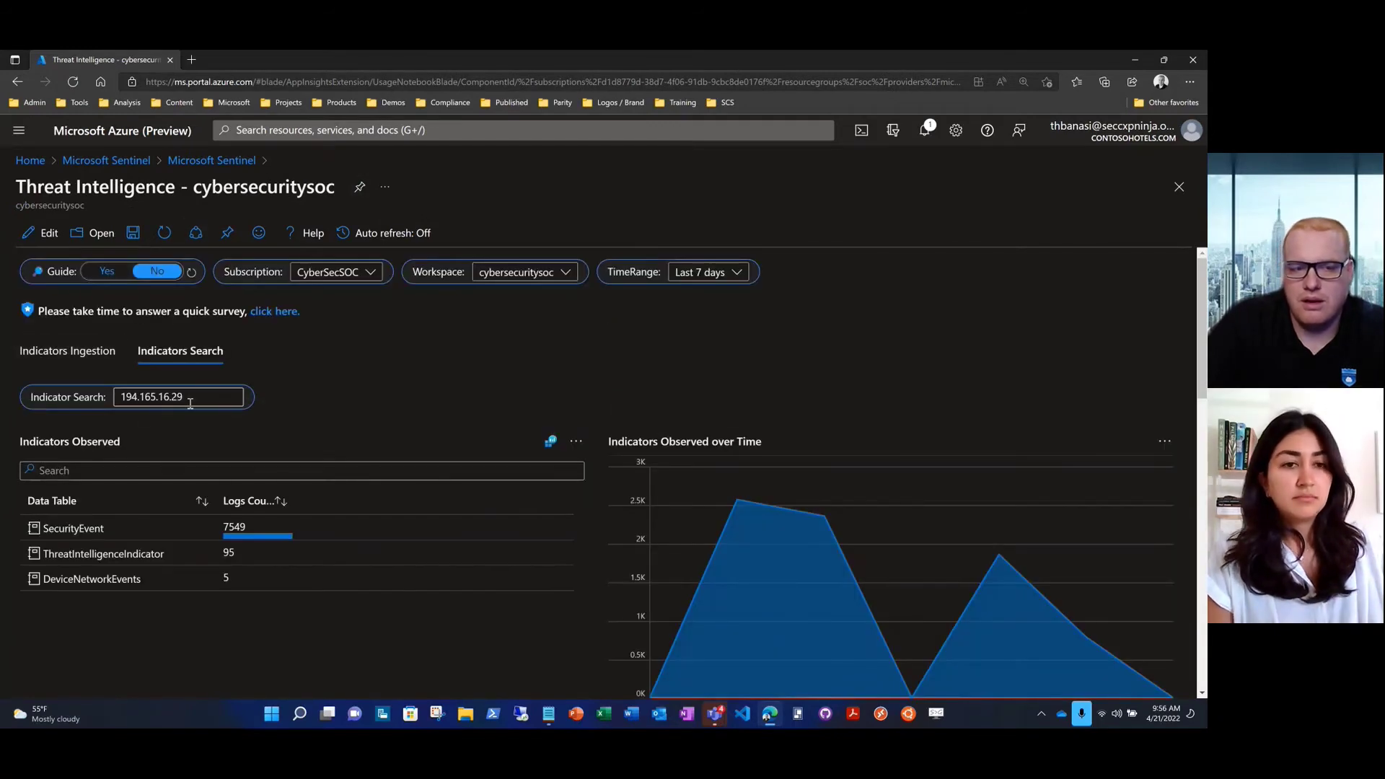
pyautogui.moveTo(190, 403); pyautogui.dragTo(108, 396)
pyautogui.press('BackSpace')
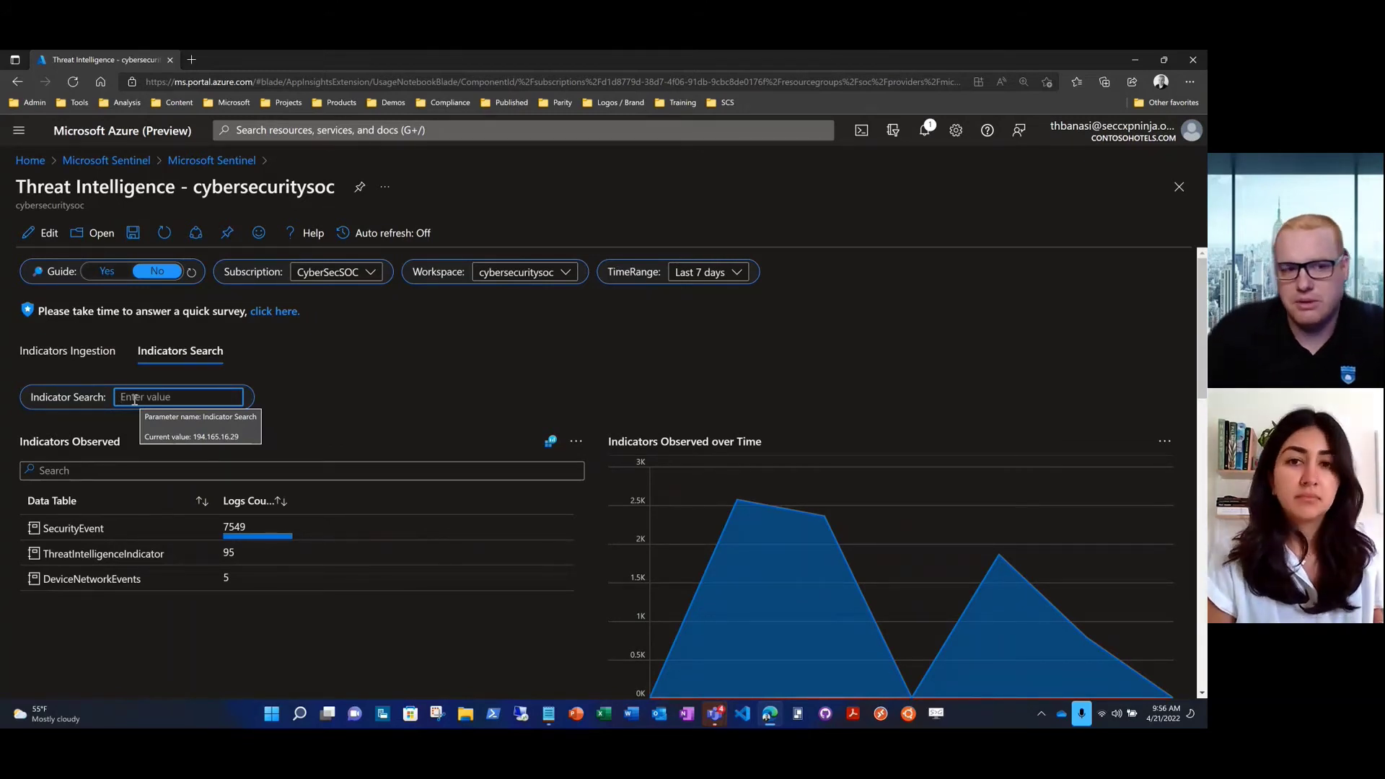
# Paste the host name vhcalc4hci into Indicator Search and run the search
pyautogui.click(135, 399)
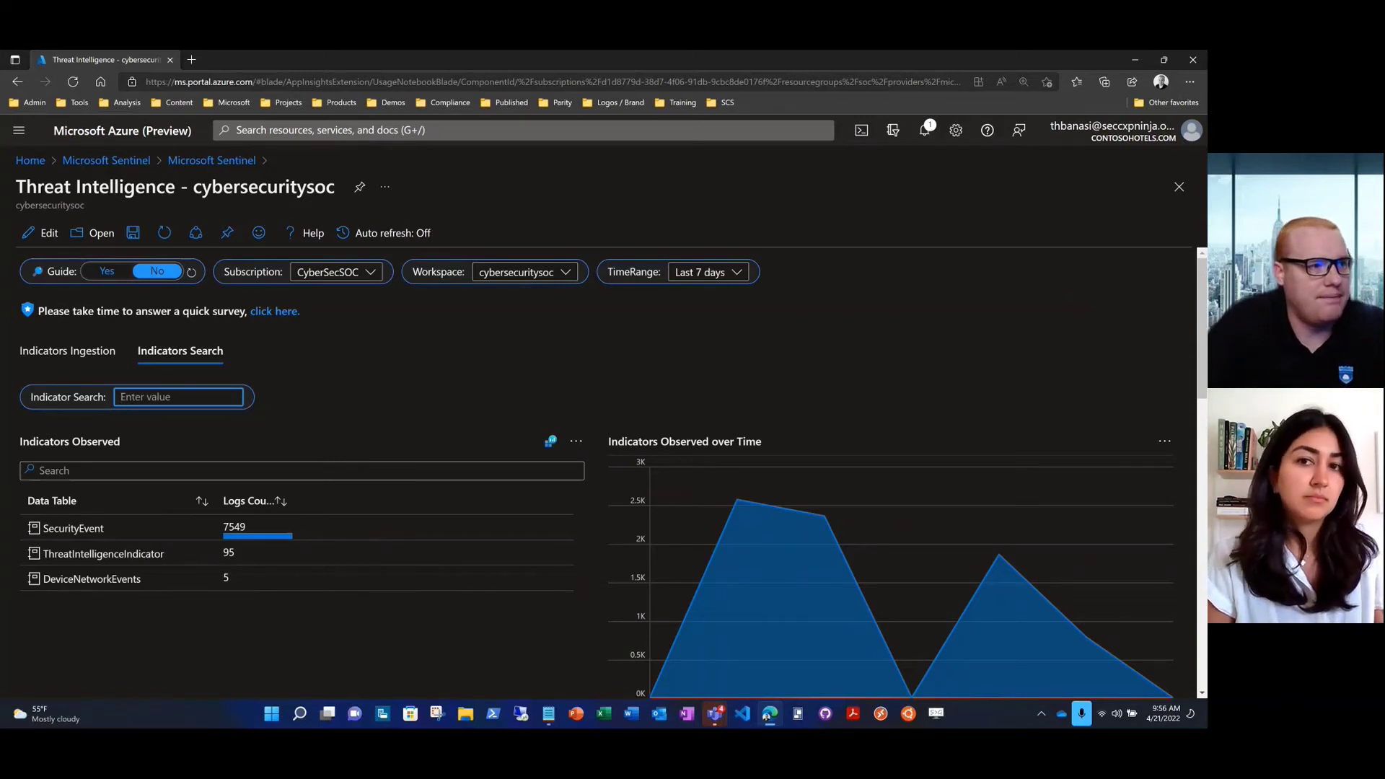
pyautogui.hotkey('alt', 'Tab')
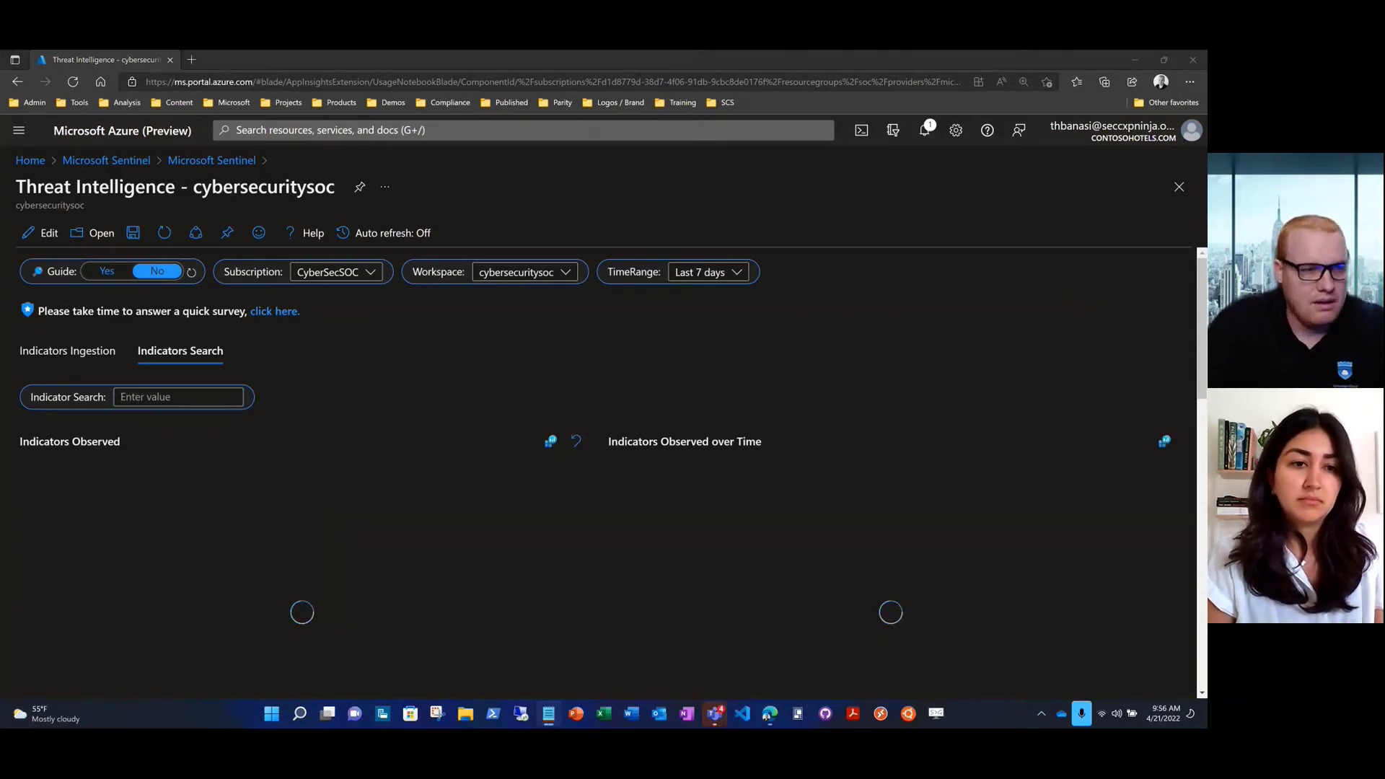
pyautogui.click(138, 402)
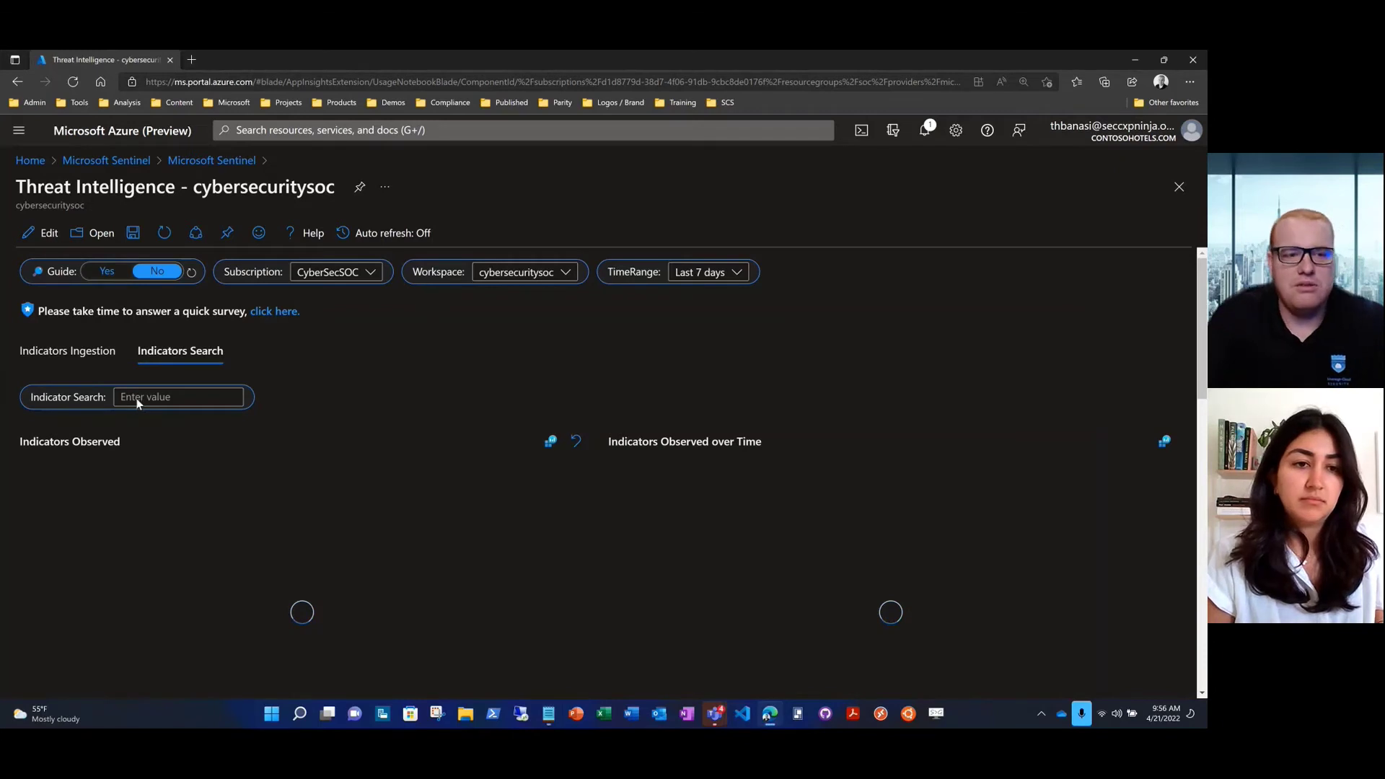
pyautogui.click(137, 399)
pyautogui.write('vhcalc4hci')
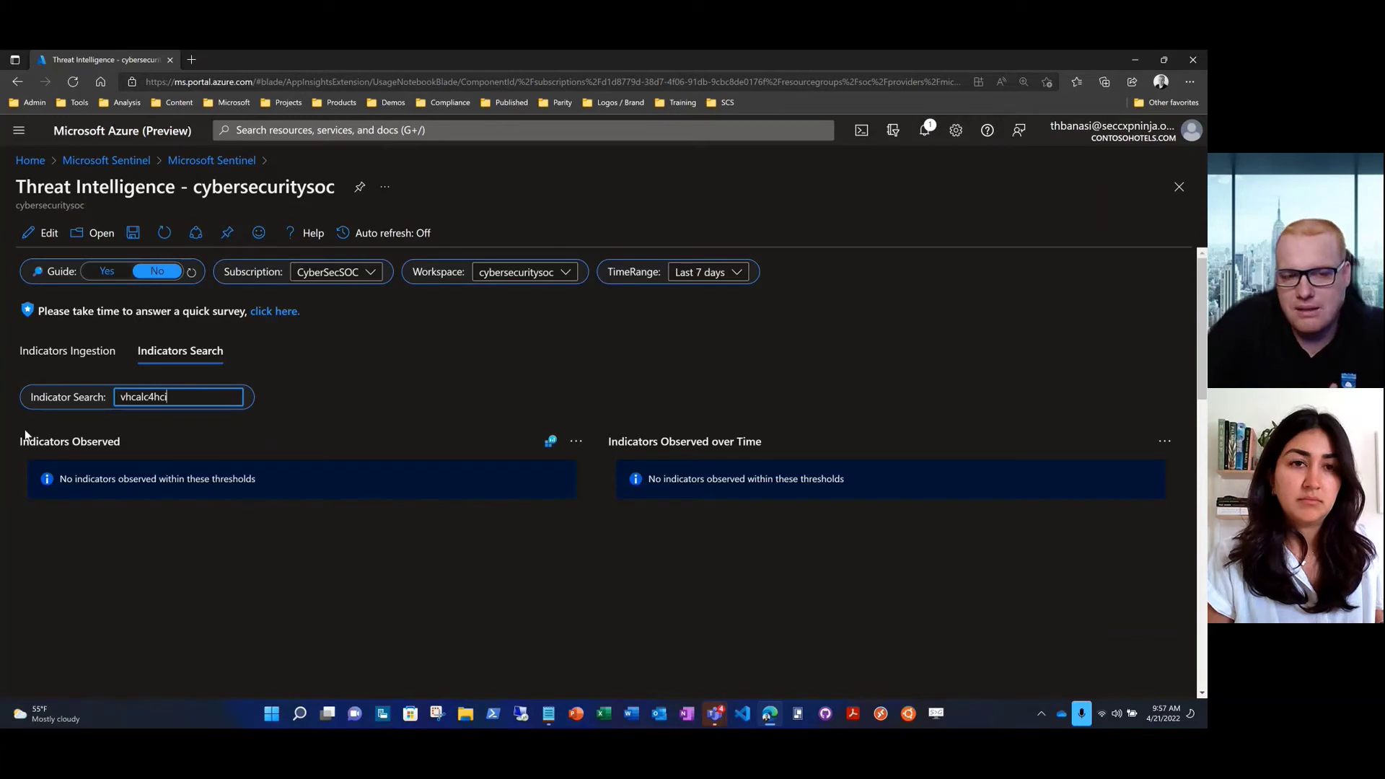
pyautogui.click(180, 397)
pyautogui.click(20, 398)
# Scroll down to the Security Incidents table listing the SAP incidents for vhcalc4hci
pyautogui.scroll(-4, 21, 401)
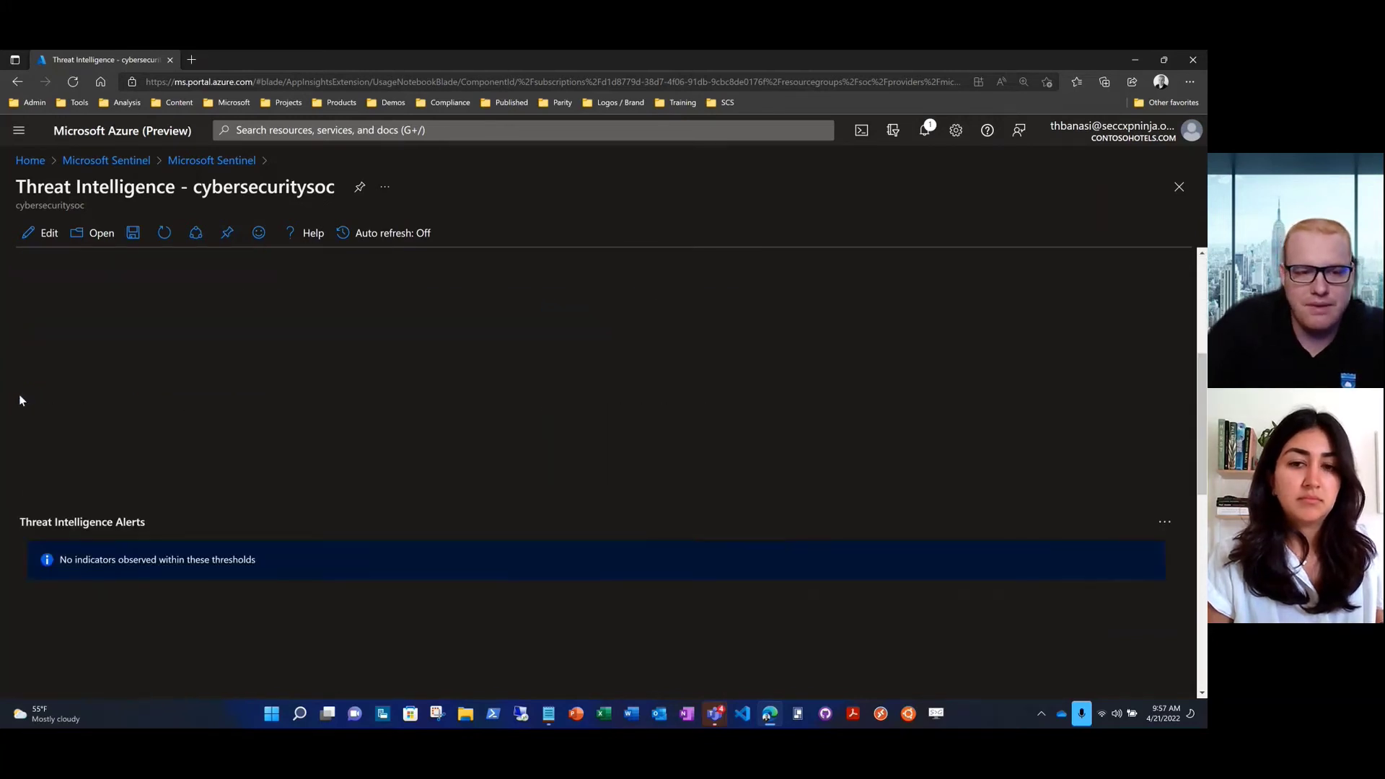
pyautogui.scroll(-1, 21, 401)
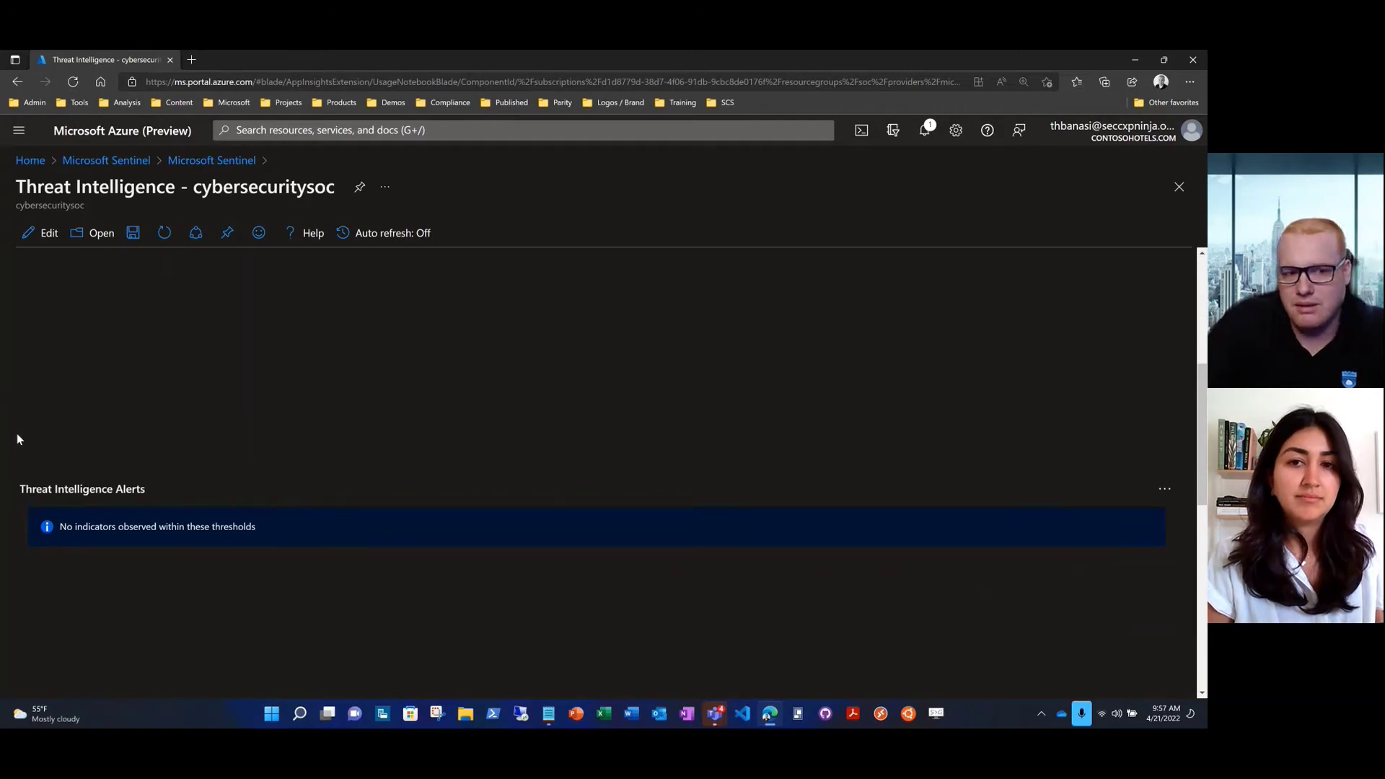
pyautogui.scroll(-5, 17, 469)
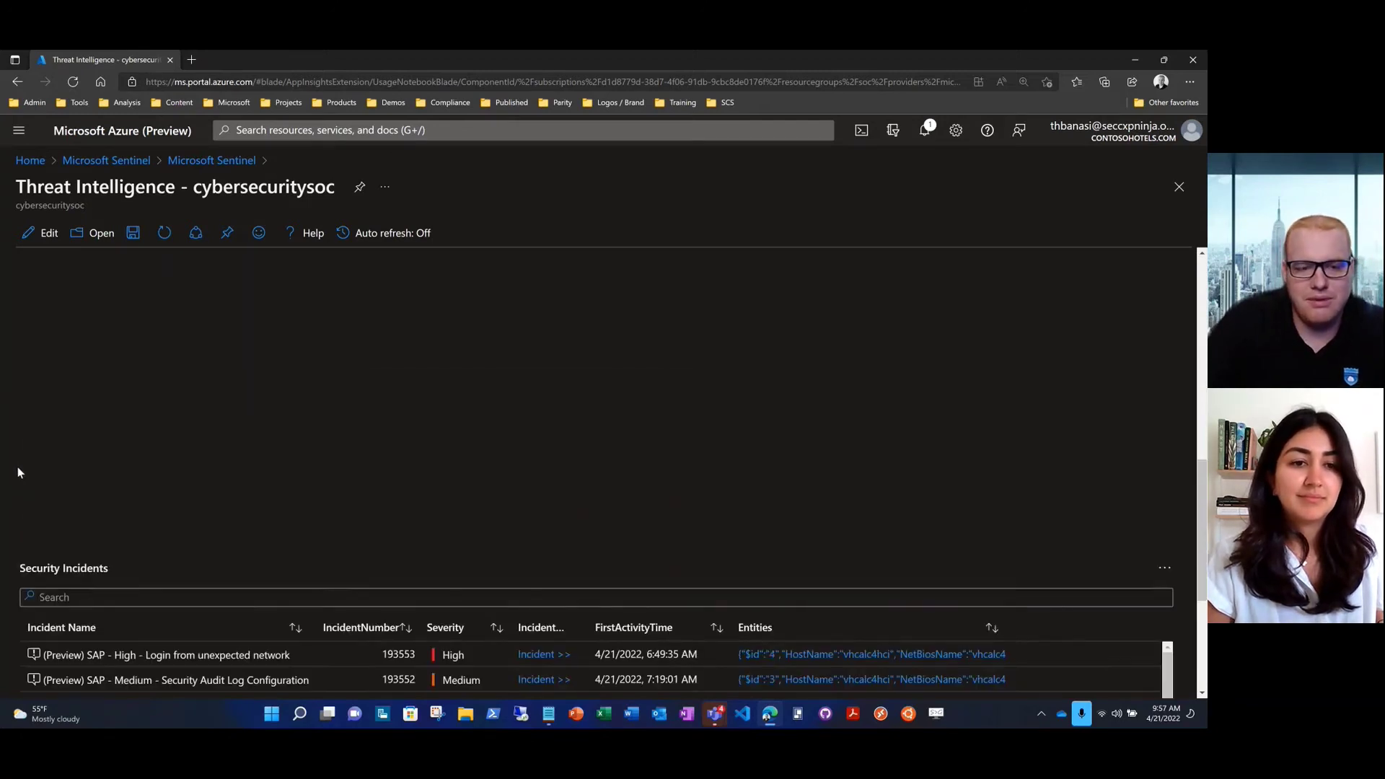
pyautogui.scroll(-1, 17, 468)
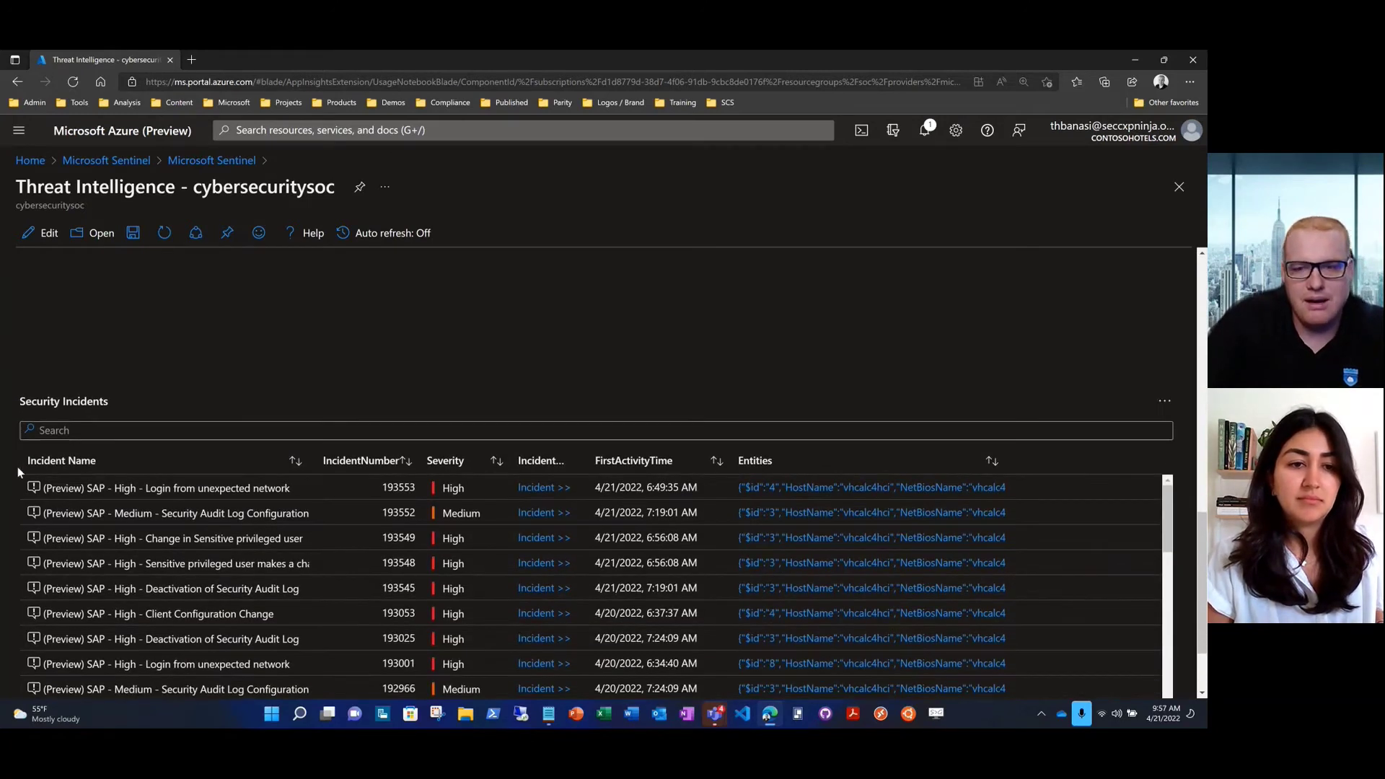
pyautogui.scroll(-2, 18, 467)
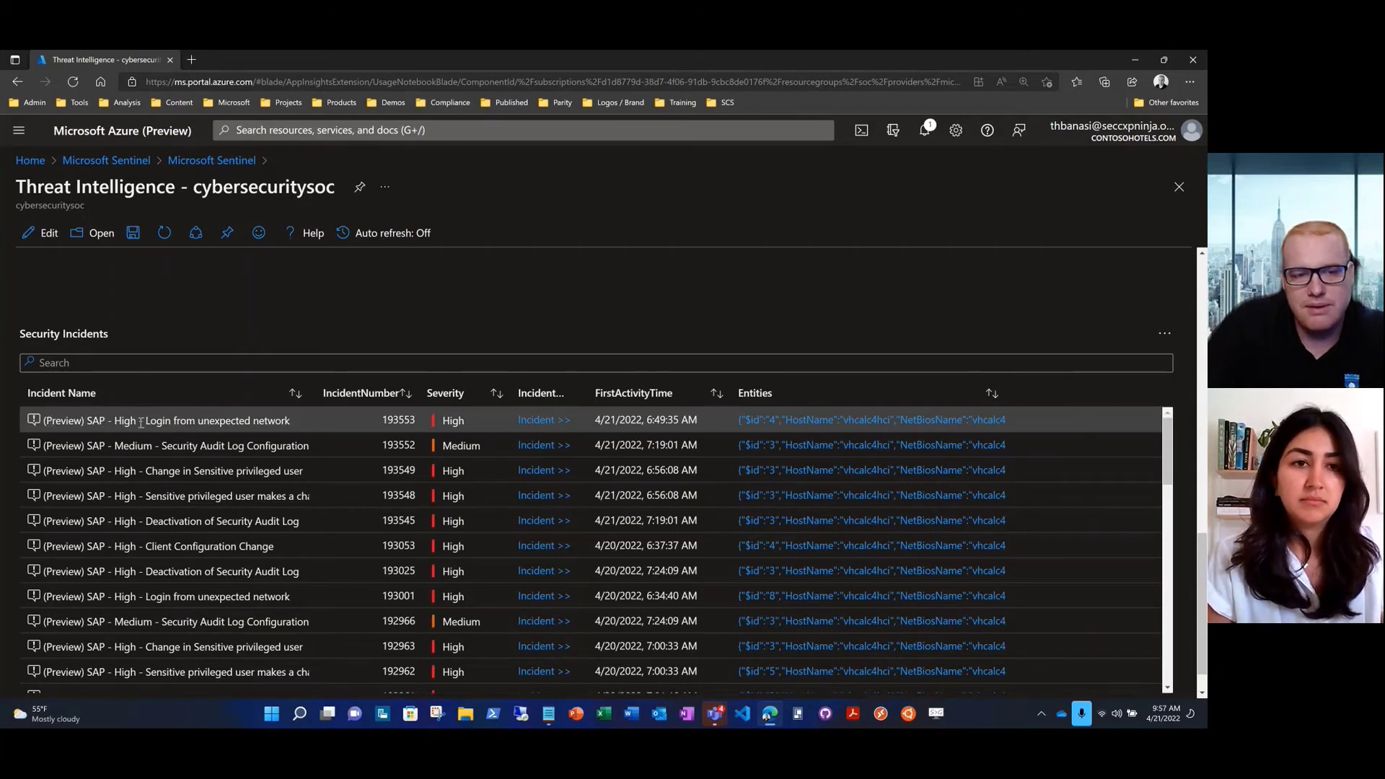
# Check the first incident's host entity details, then open incident 193553
pyautogui.click(810, 424)
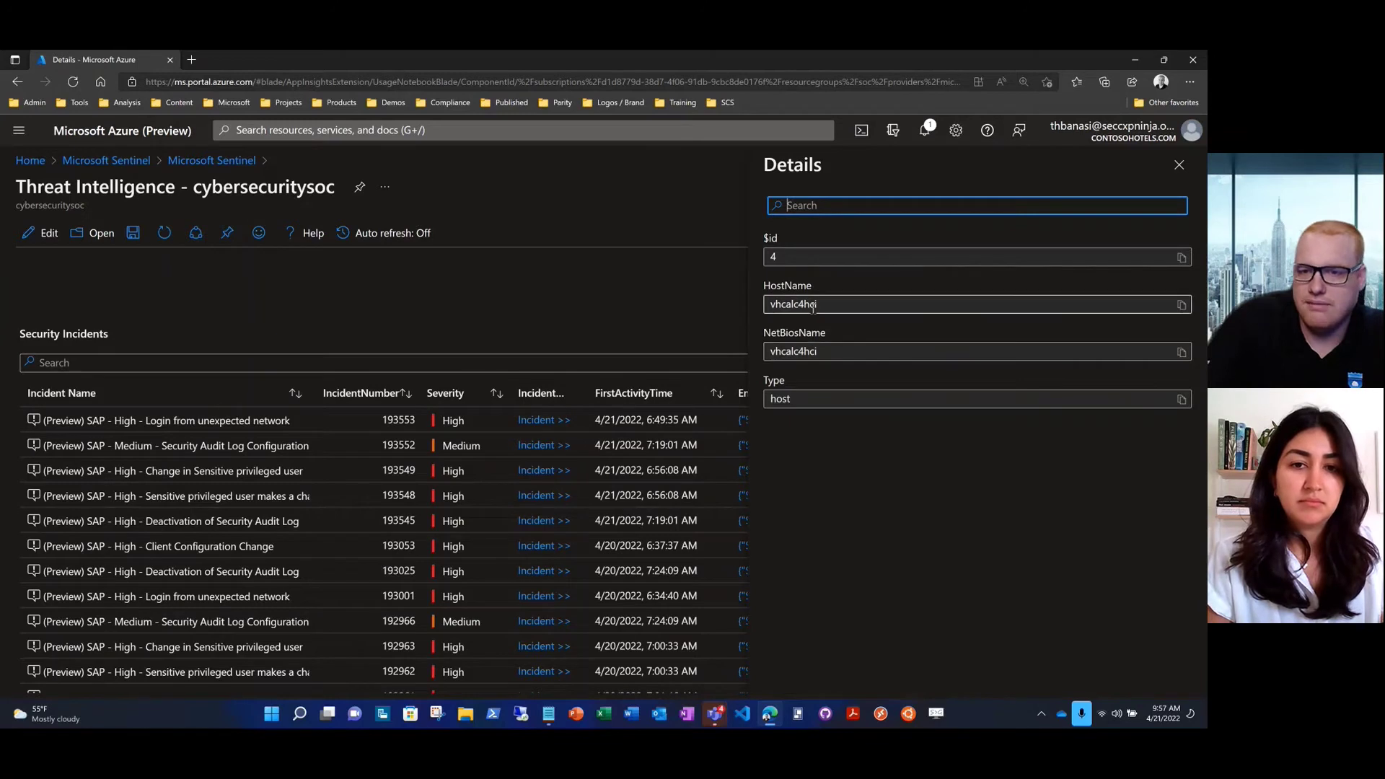
pyautogui.click(1178, 166)
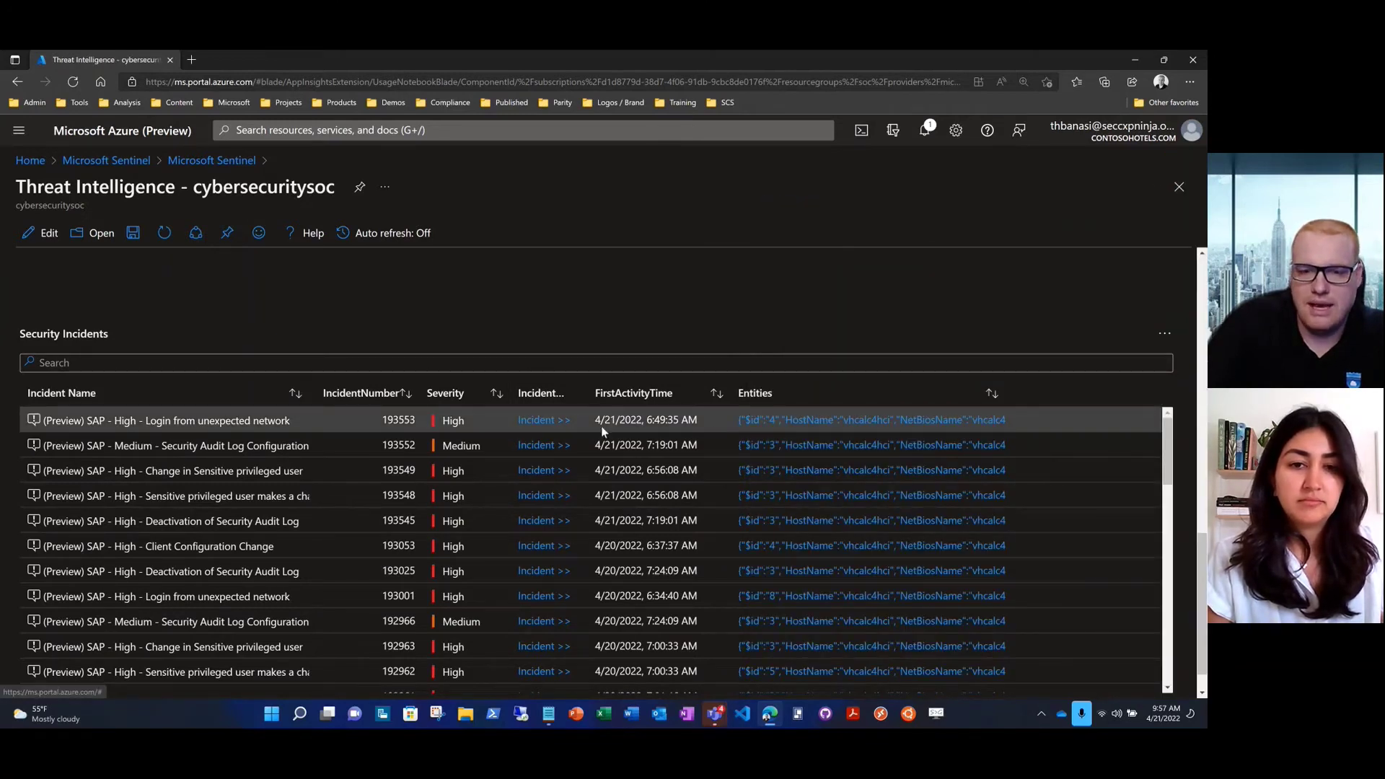
pyautogui.click(534, 421)
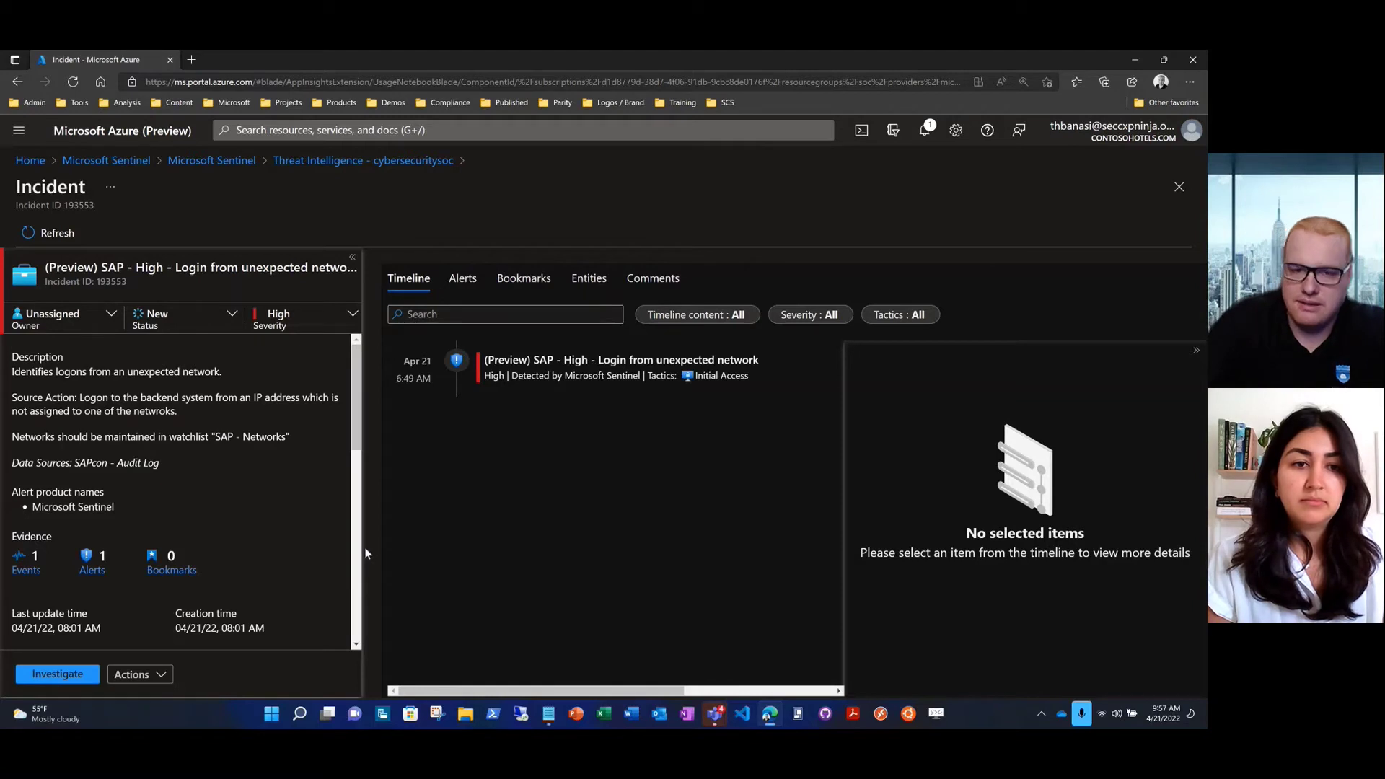
# Open incident 193553's investigation graph and list the playbooks for its alert
pyautogui.click(57, 673)
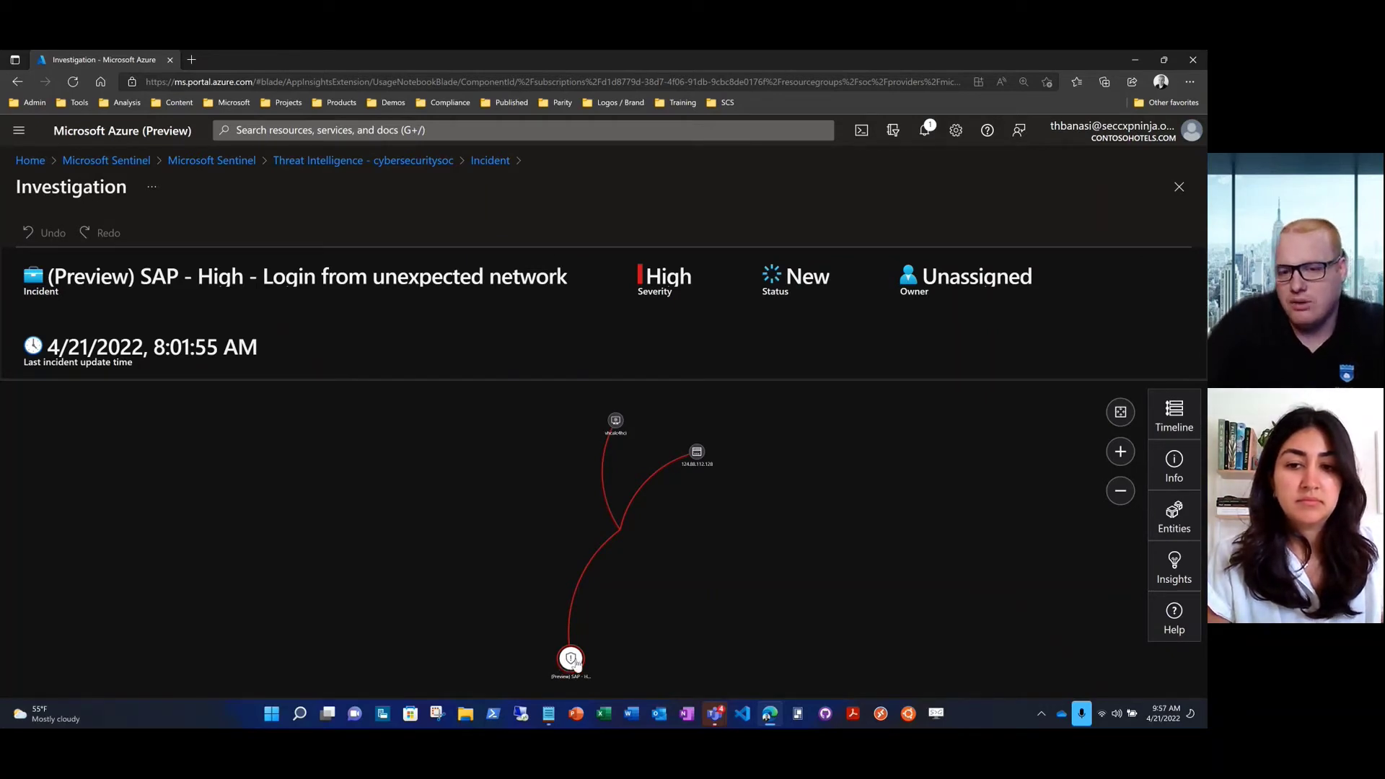
pyautogui.click(571, 660)
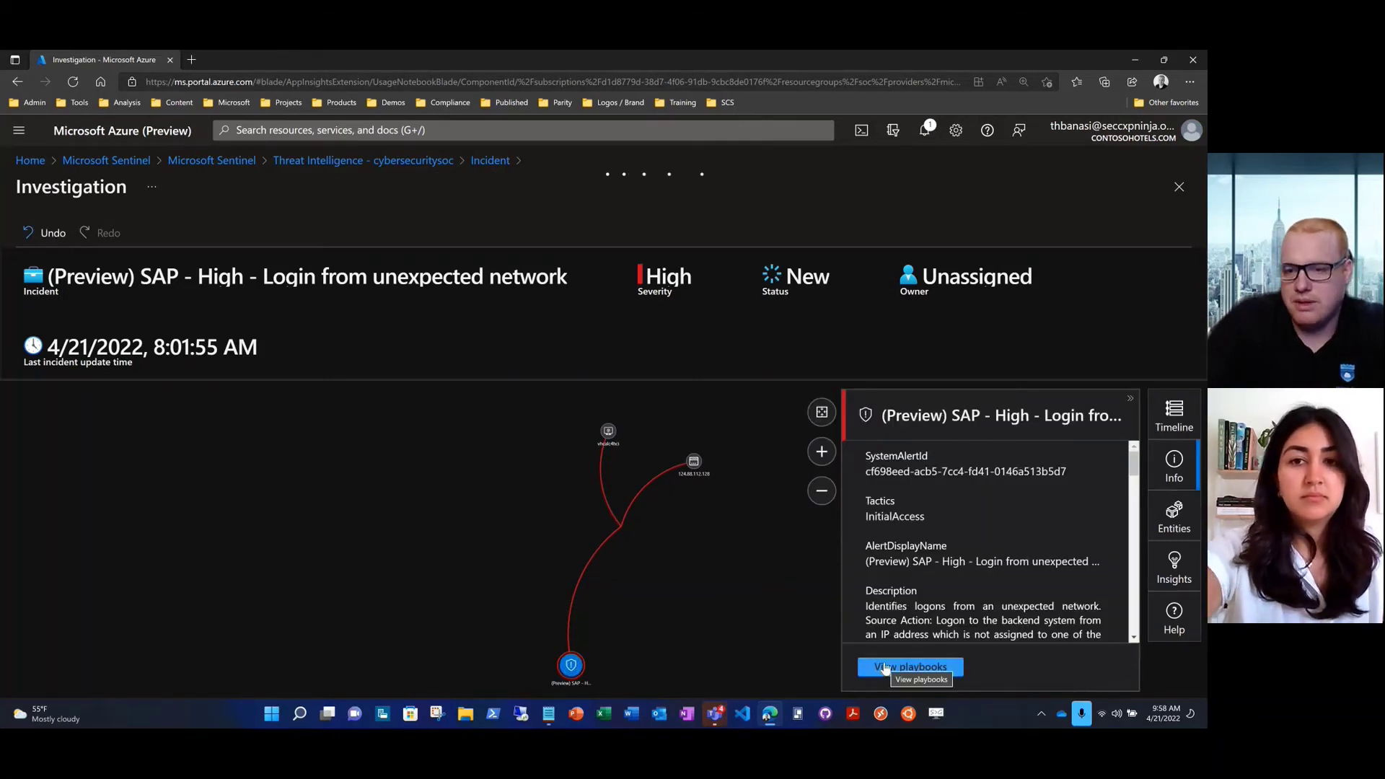
pyautogui.click(886, 668)
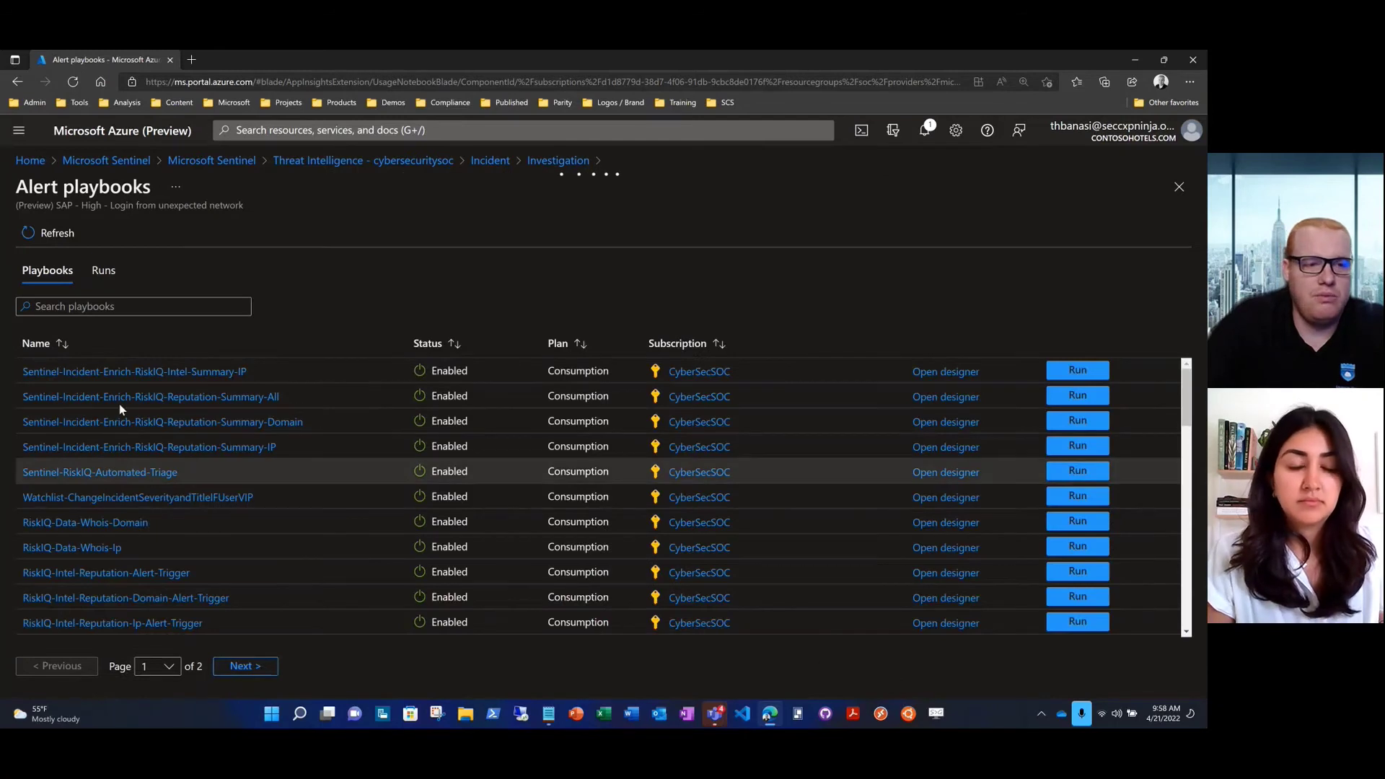
# Filter the playbooks by 'block', pick BlockIP-CiscoFirepower, and return to the Threat Intelligence workbook
pyautogui.click(98, 304)
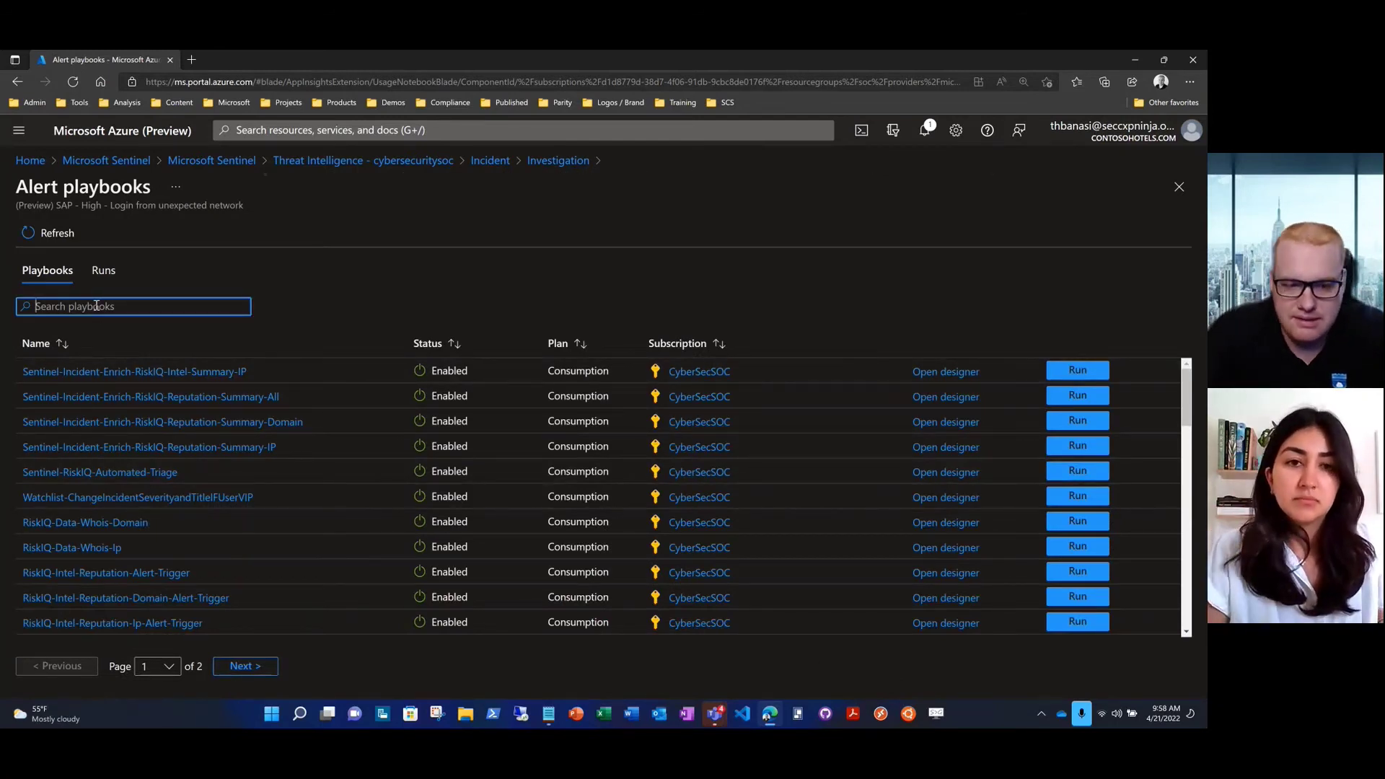
pyautogui.write('block')
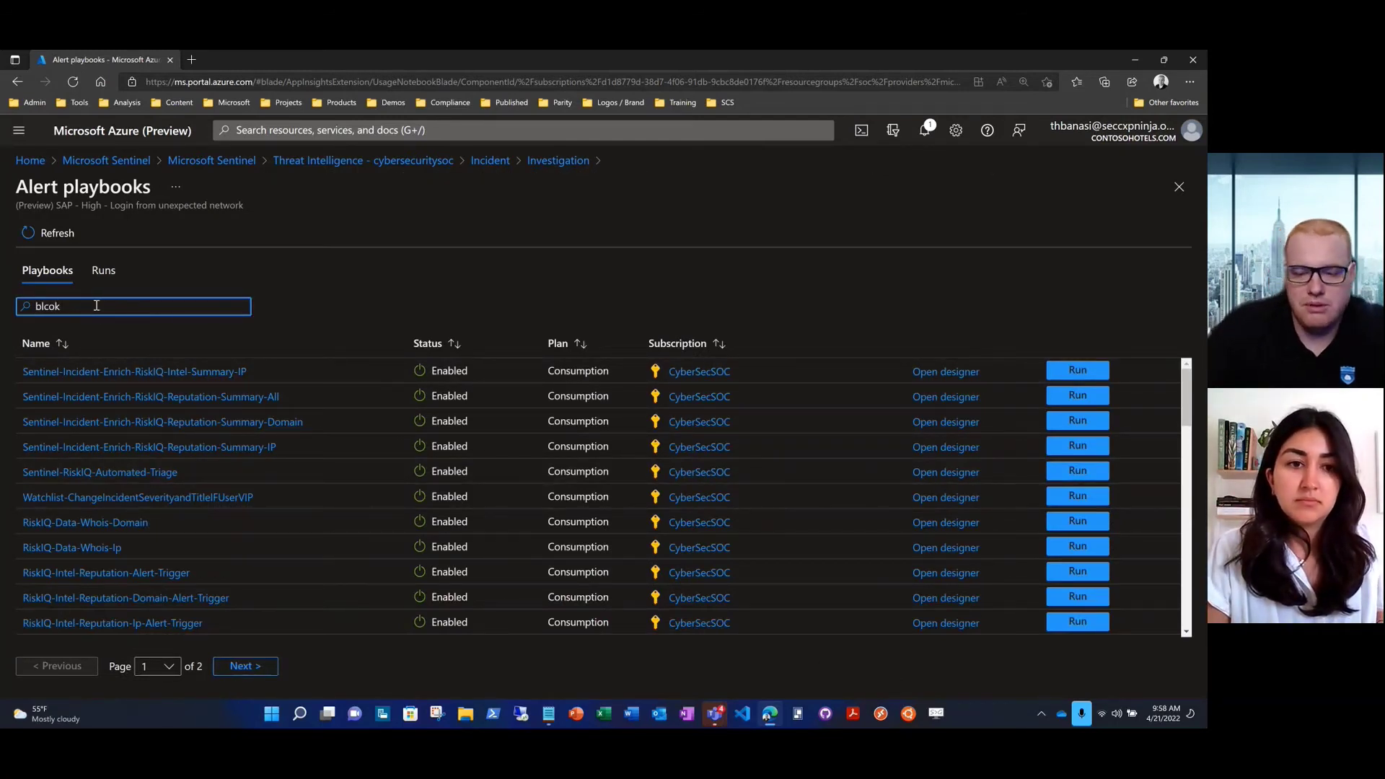
pyautogui.press('BackSpace')
pyautogui.press('BackSpace')
pyautogui.press('BackSpace')
pyautogui.write('ock')
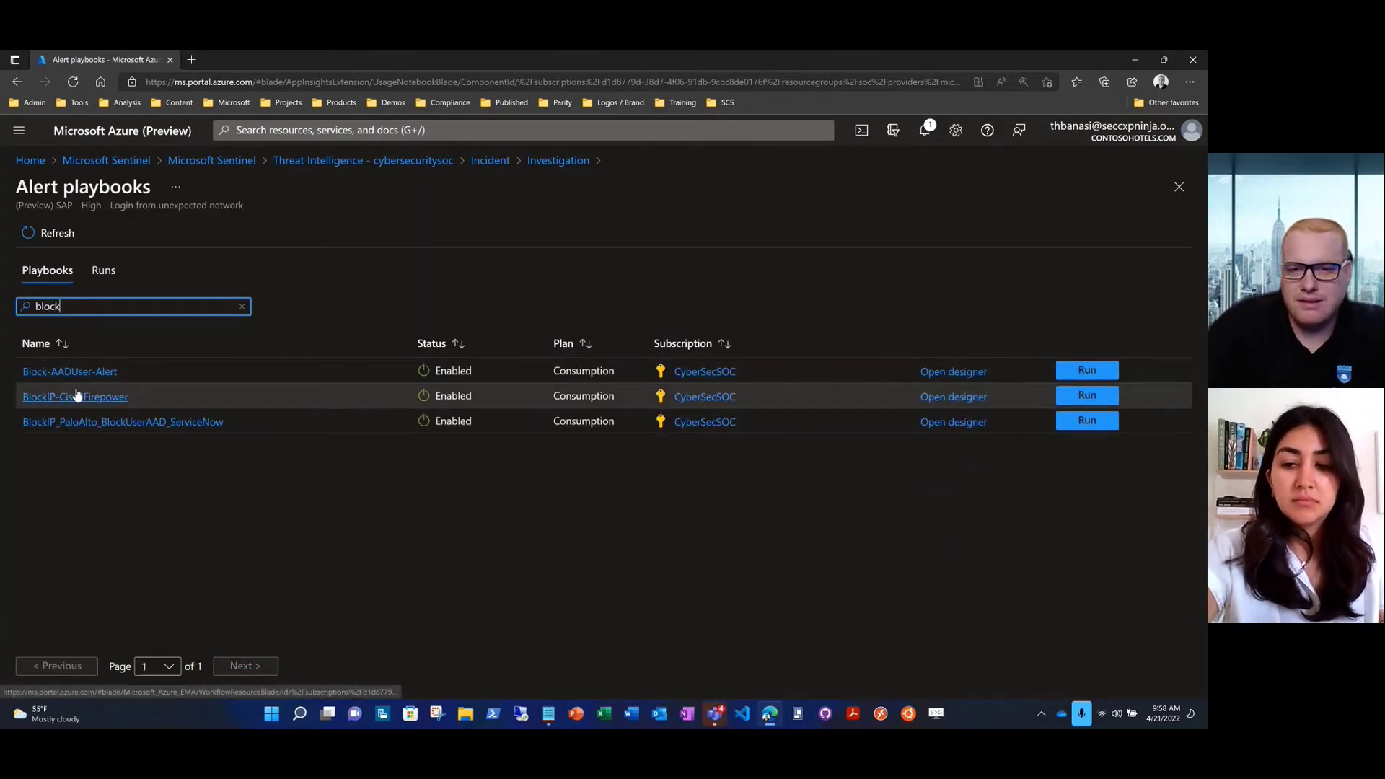
pyautogui.click(1144, 396)
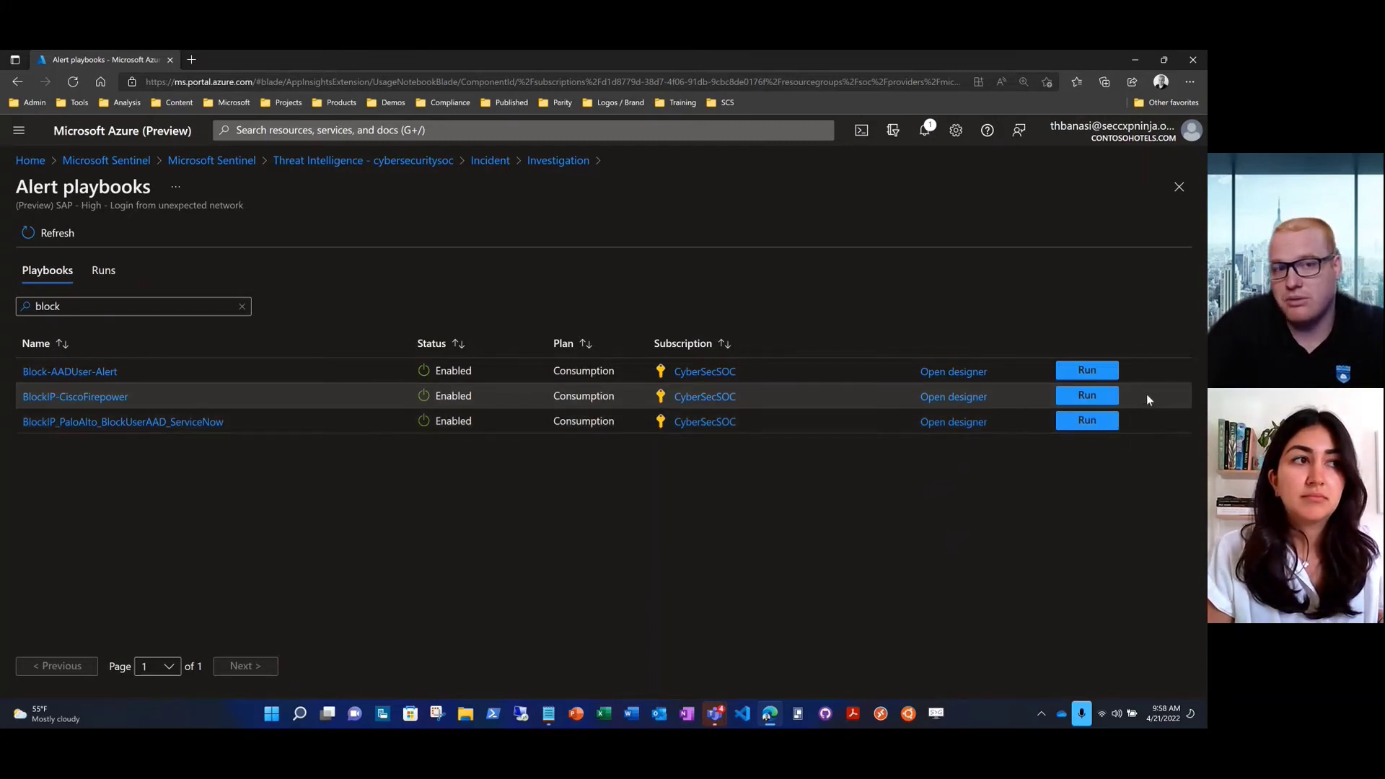
pyautogui.click(355, 161)
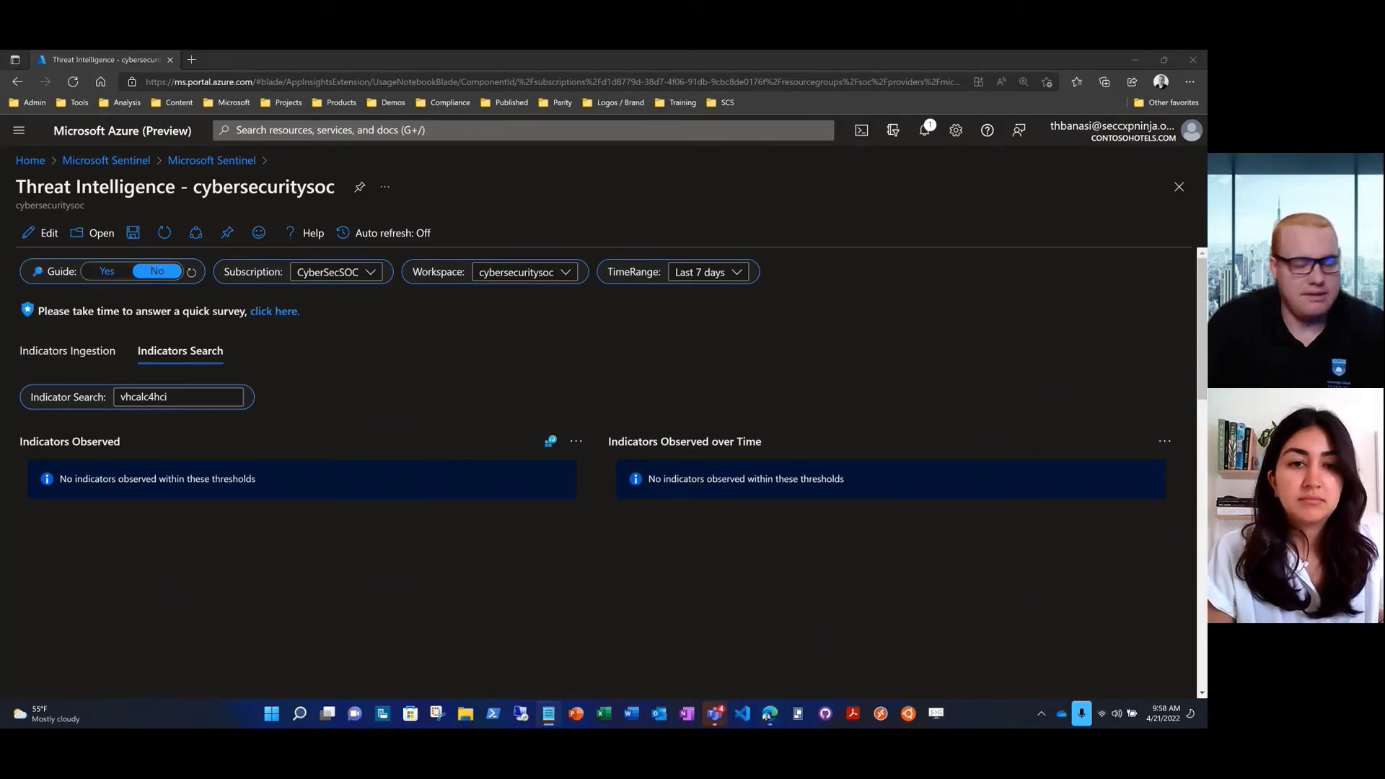
# Replace vhcalc4hci in Indicator Search with the user's account name
pyautogui.click(181, 405)
pyautogui.hotkey('ctrl', 'a')
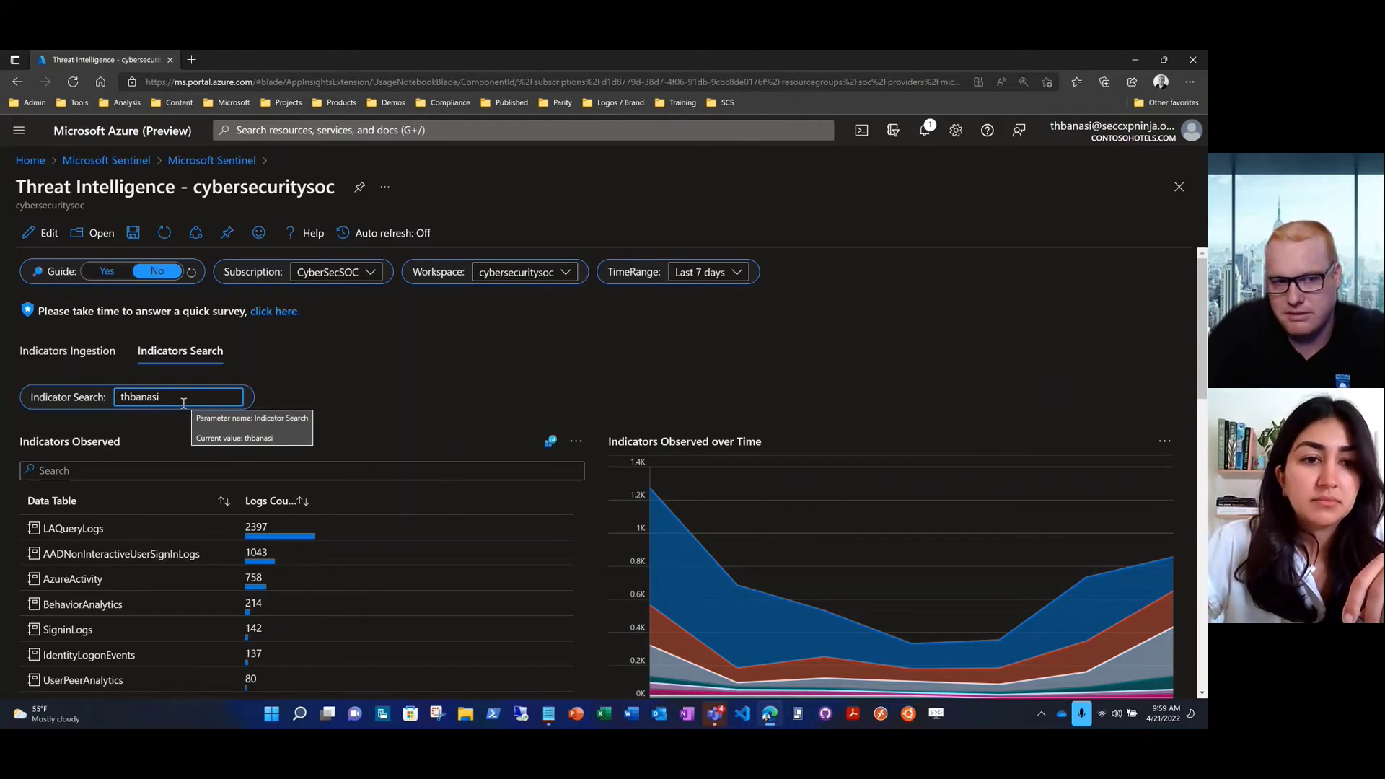
# Scroll down to review the user account's Indicators Observed table and time chart
pyautogui.scroll(-2, 21, 471)
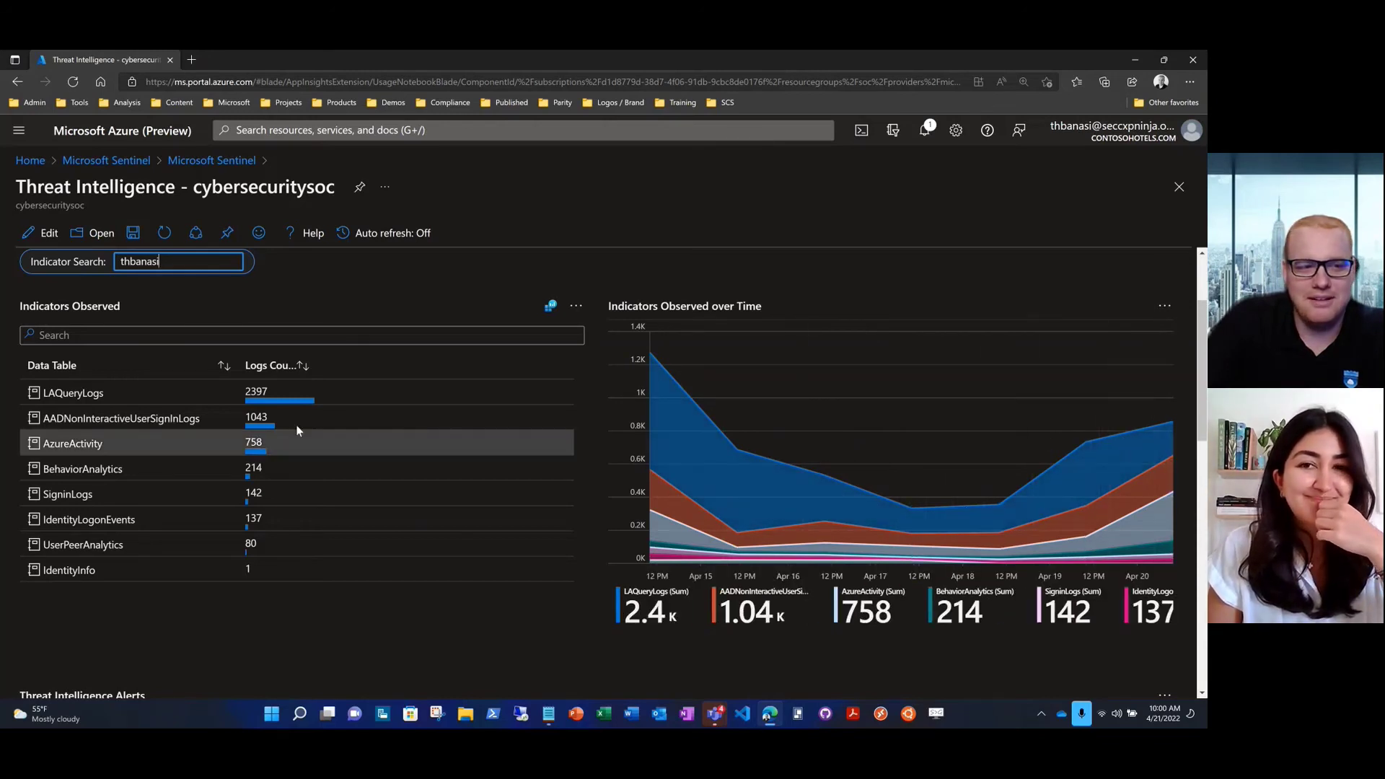
# Copy the account name from the first security incident's entity details
pyautogui.scroll(-5, 18, 378)
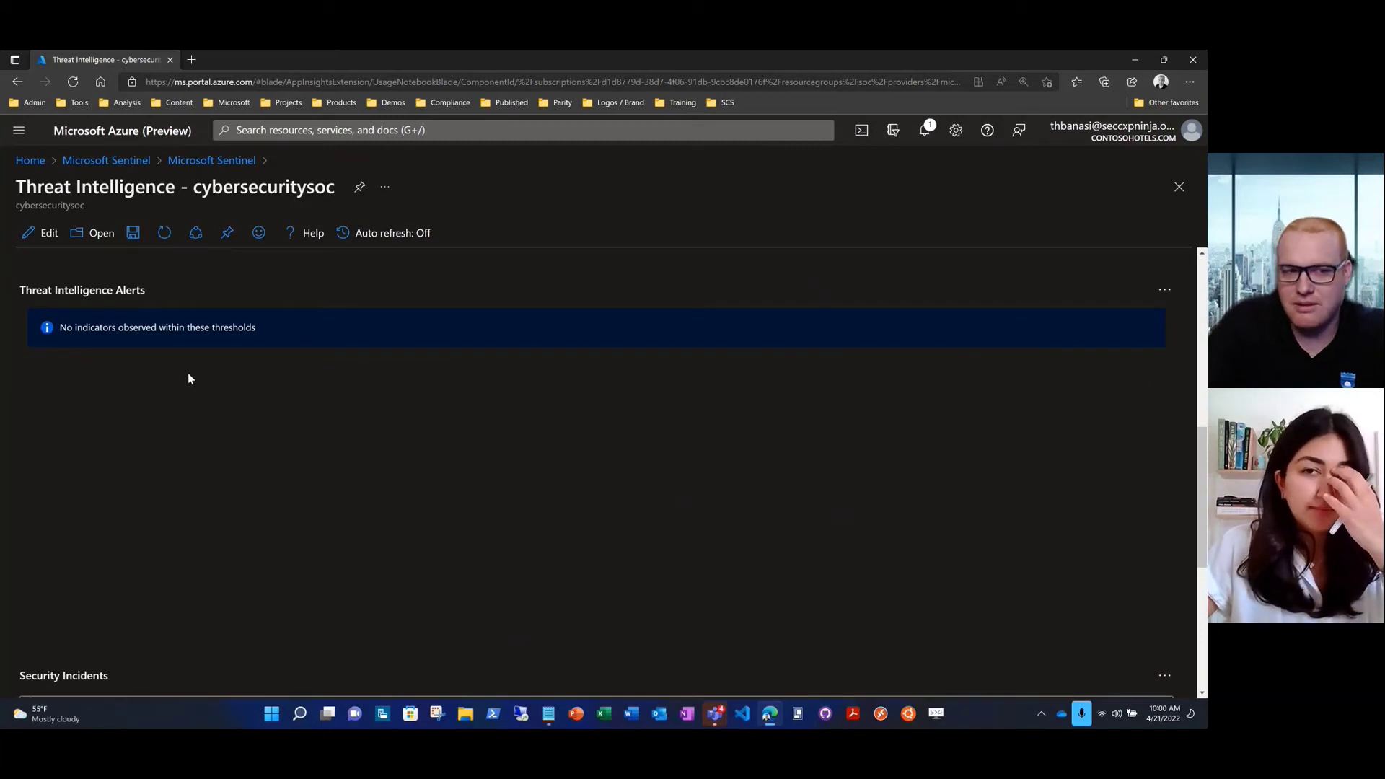
pyautogui.scroll(-3, 13, 381)
pyautogui.scroll(-3, 12, 381)
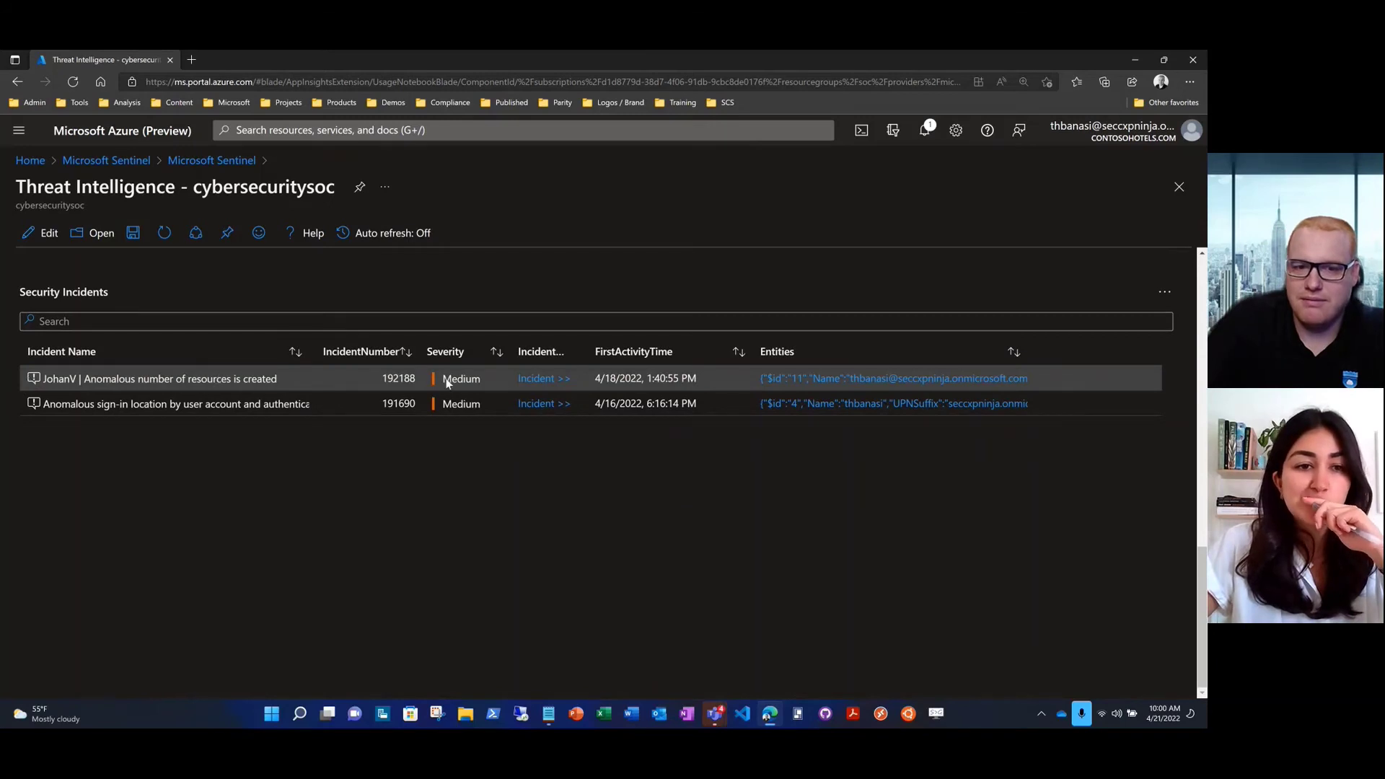
pyautogui.click(823, 378)
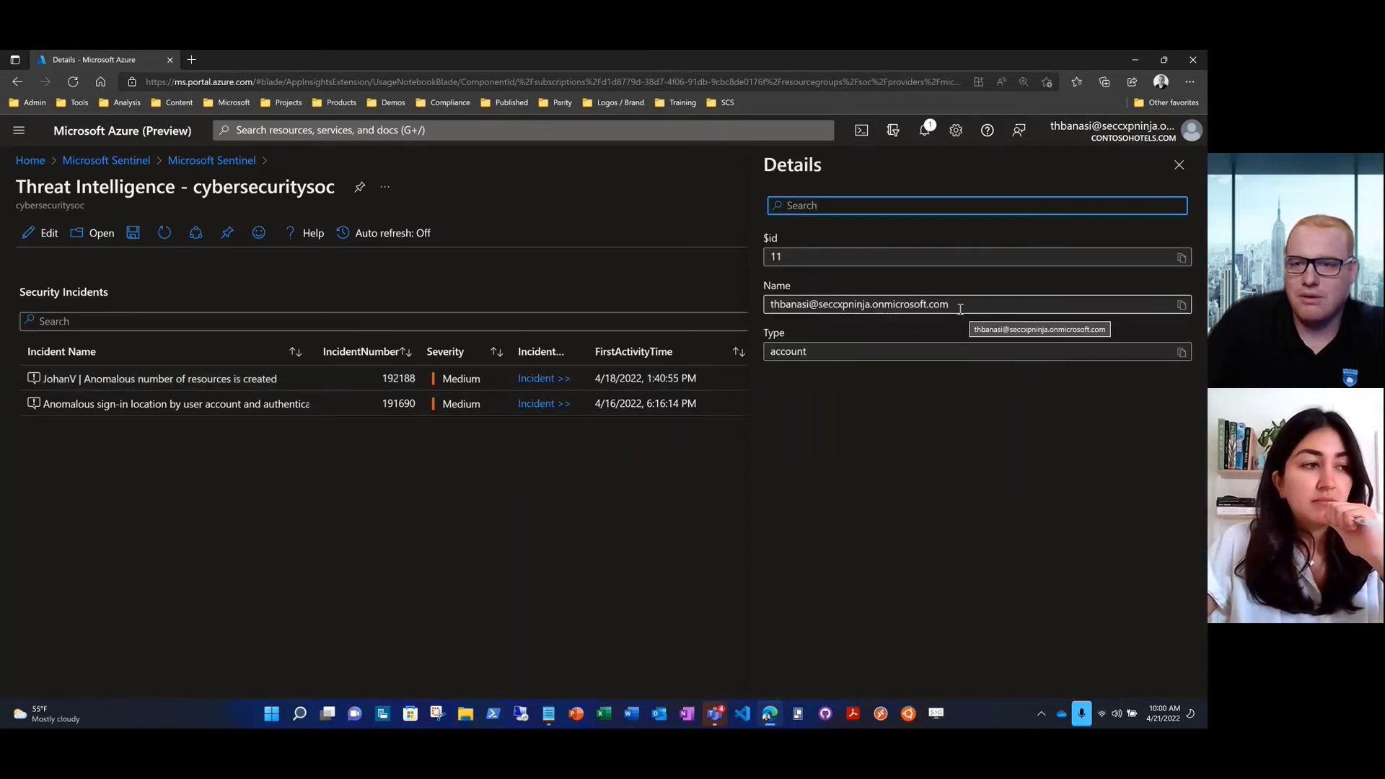
pyautogui.moveTo(959, 309); pyautogui.dragTo(777, 309)
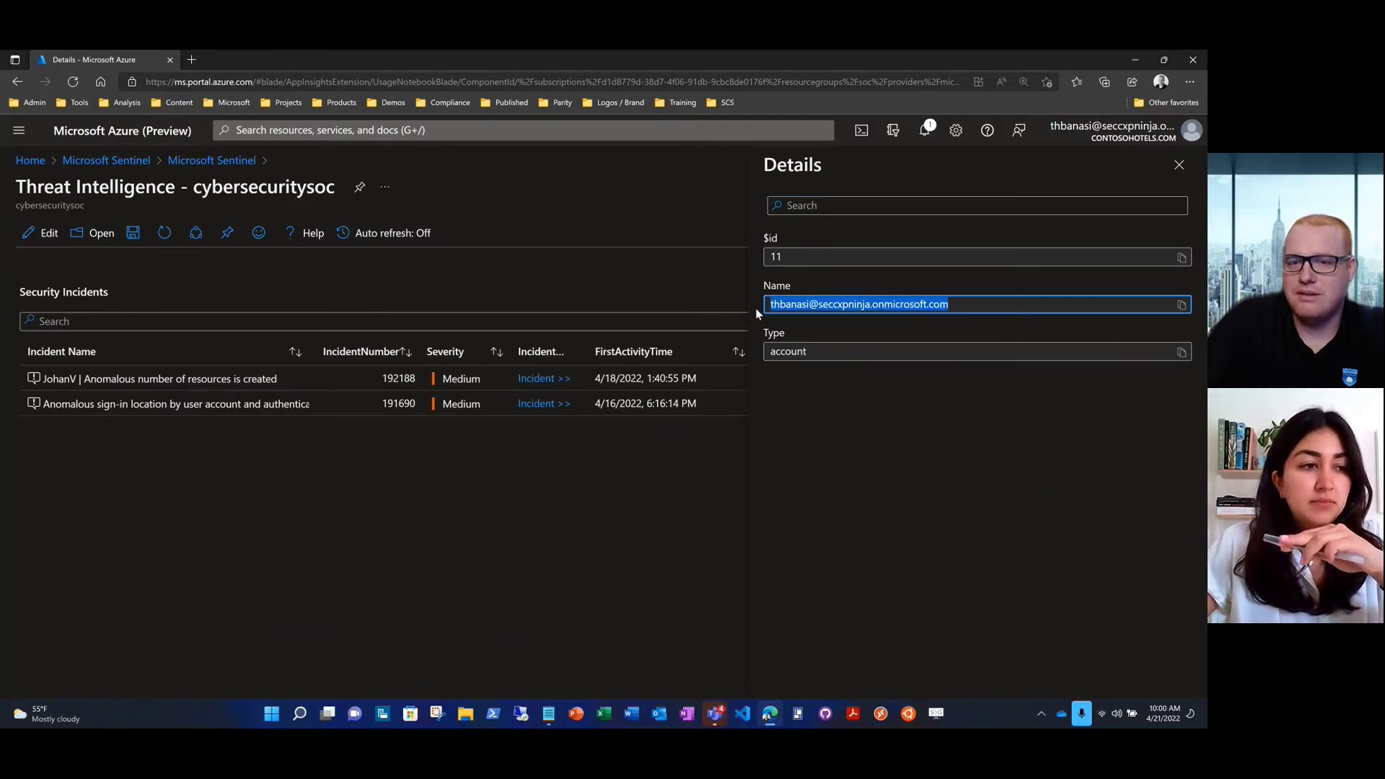
pyautogui.click(1181, 304)
pyautogui.click(1179, 165)
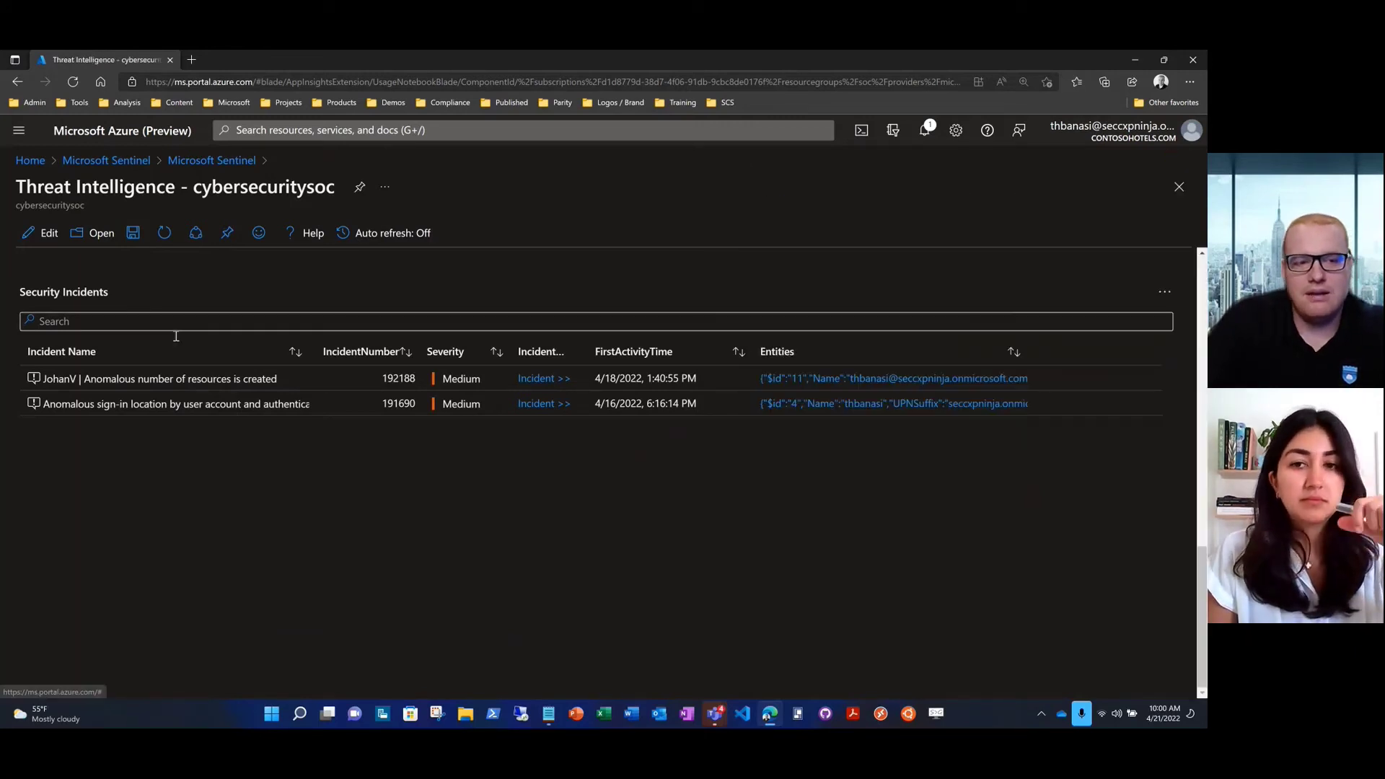
# Scroll back to the two Medium incidents, 192188 and 191690
pyautogui.scroll(10, 19, 430)
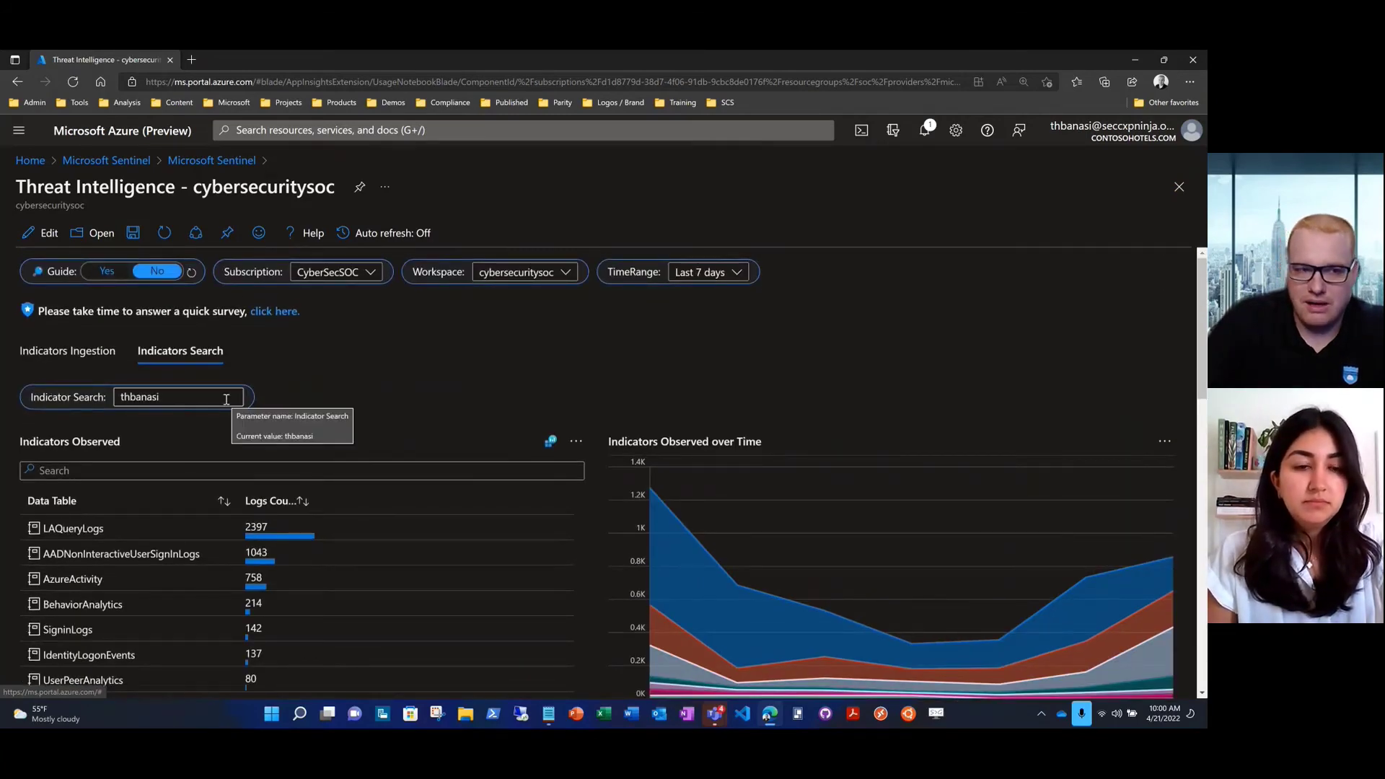
pyautogui.scroll(-10, 27, 385)
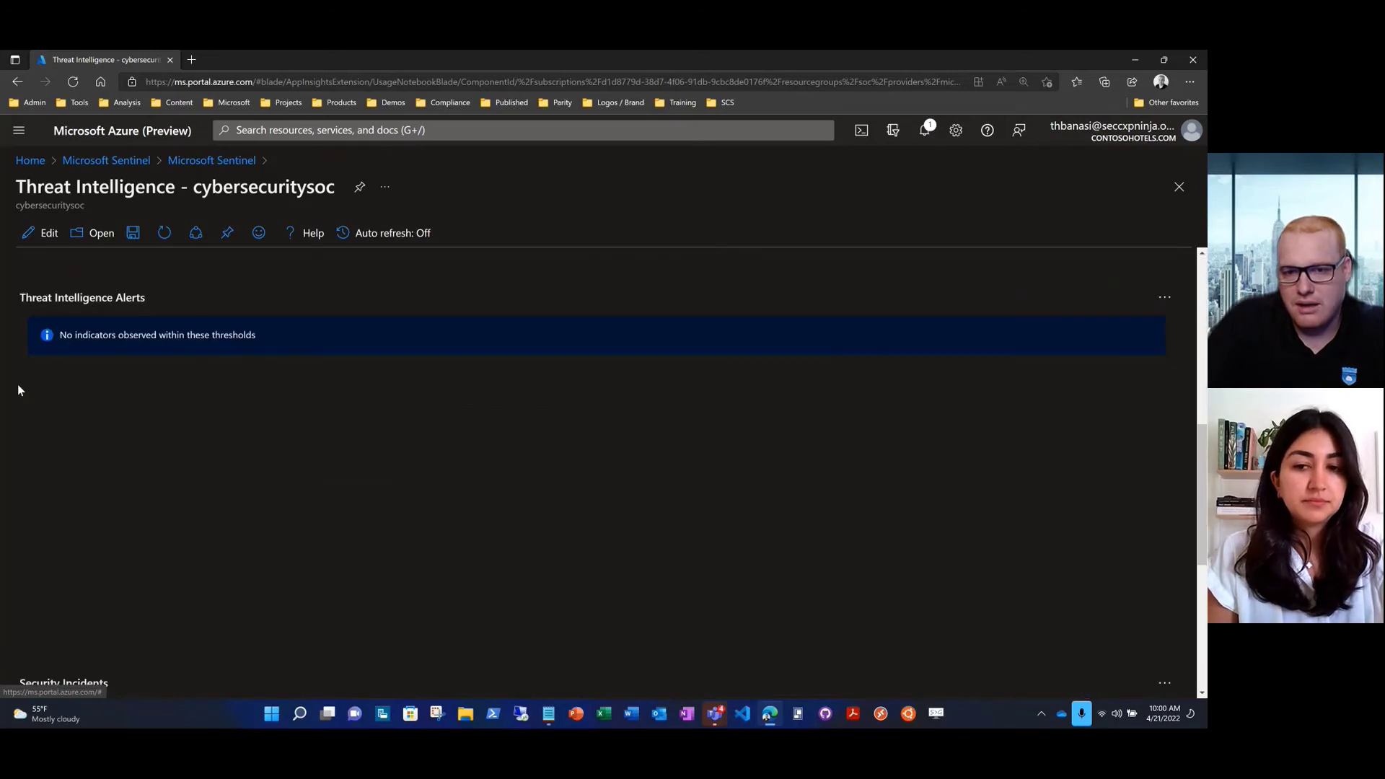
pyautogui.scroll(-5, 18, 389)
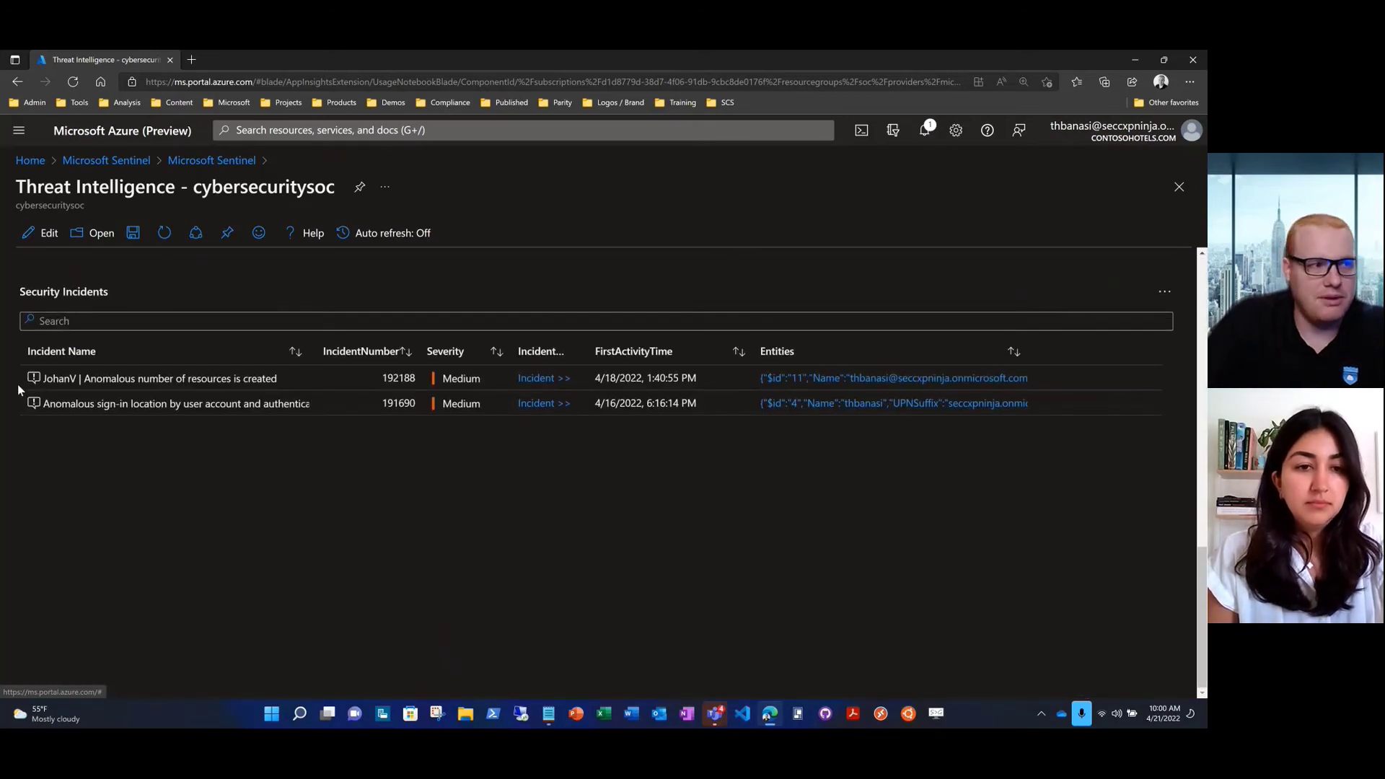
# Open incident 192188's investigation graph and select its alert node
pyautogui.click(535, 384)
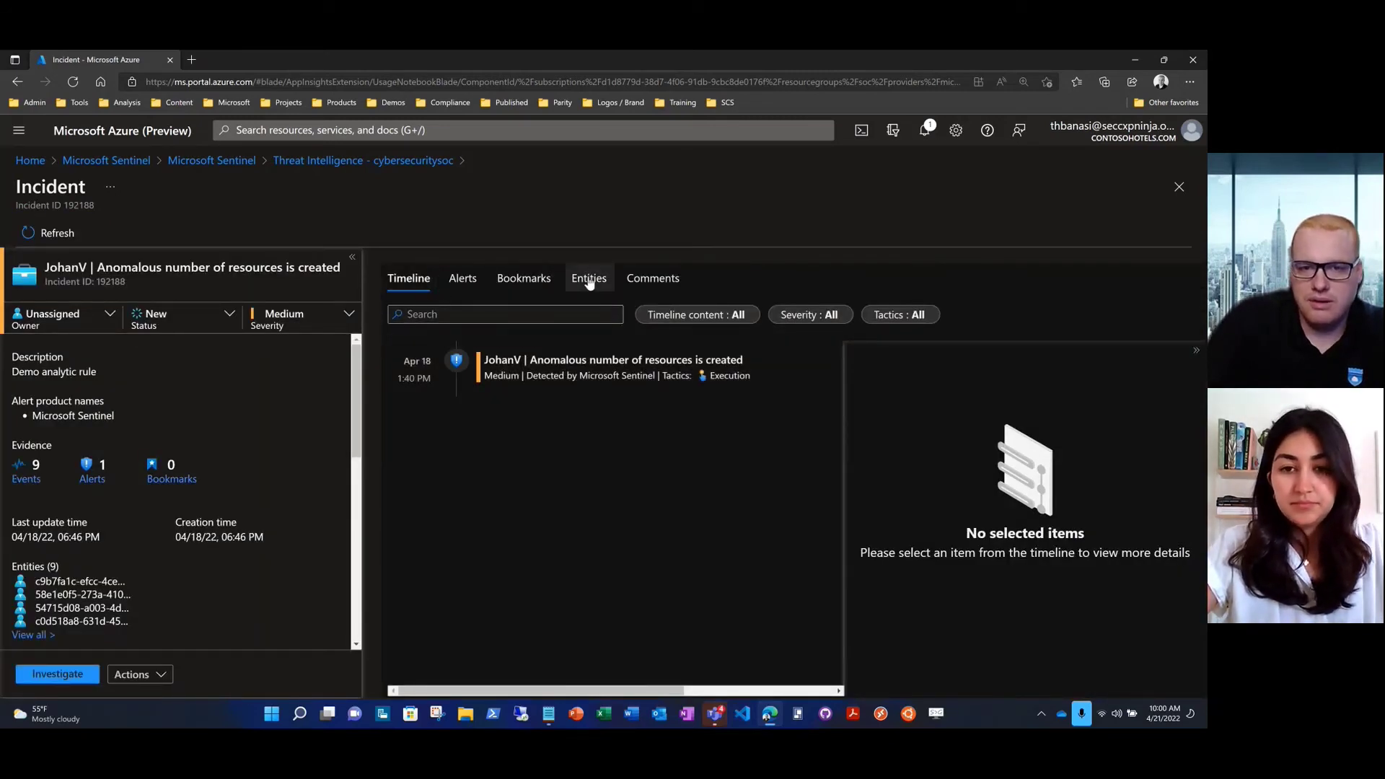
pyautogui.click(58, 675)
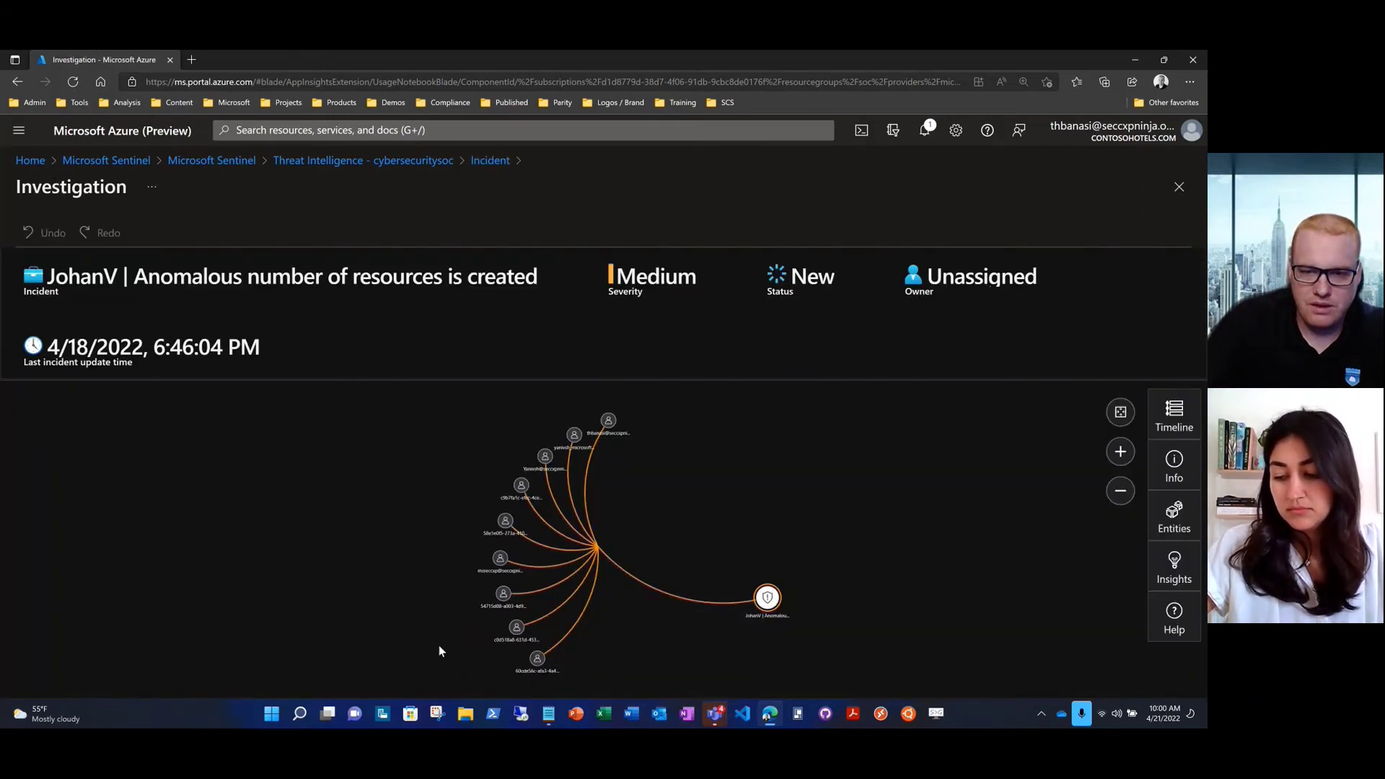
pyautogui.moveTo(543, 664)
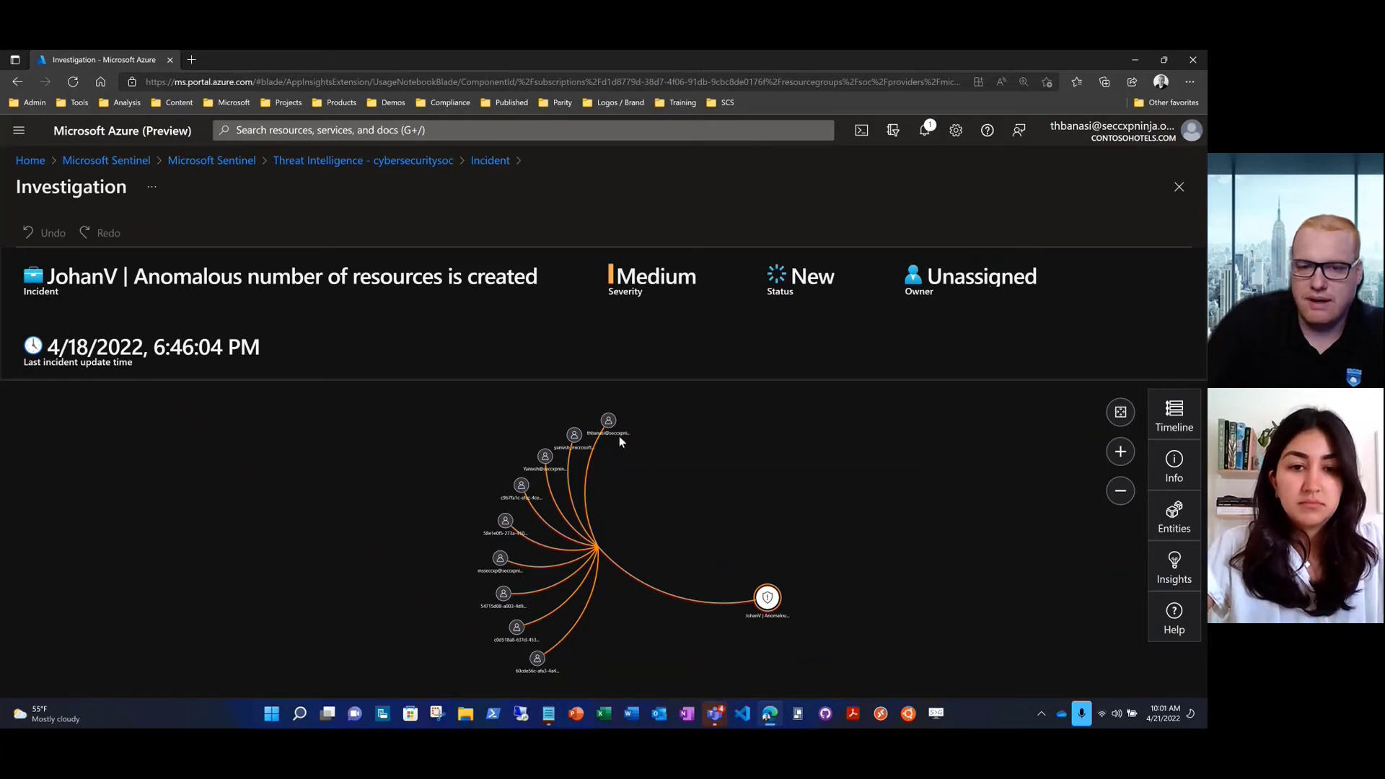
pyautogui.moveTo(606, 427)
pyautogui.click(765, 599)
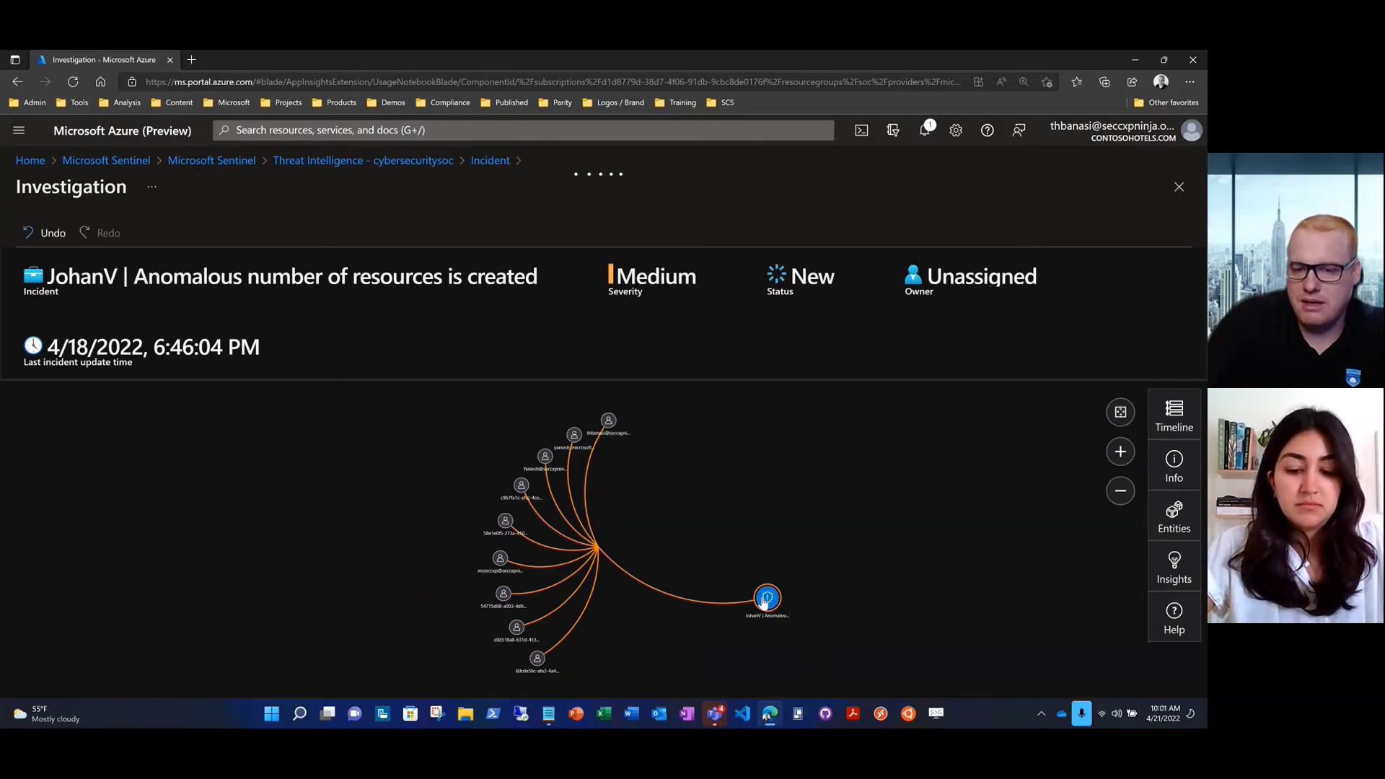
# List the anomalous-resources alert's playbooks and begin searching the playbook list
pyautogui.click(875, 667)
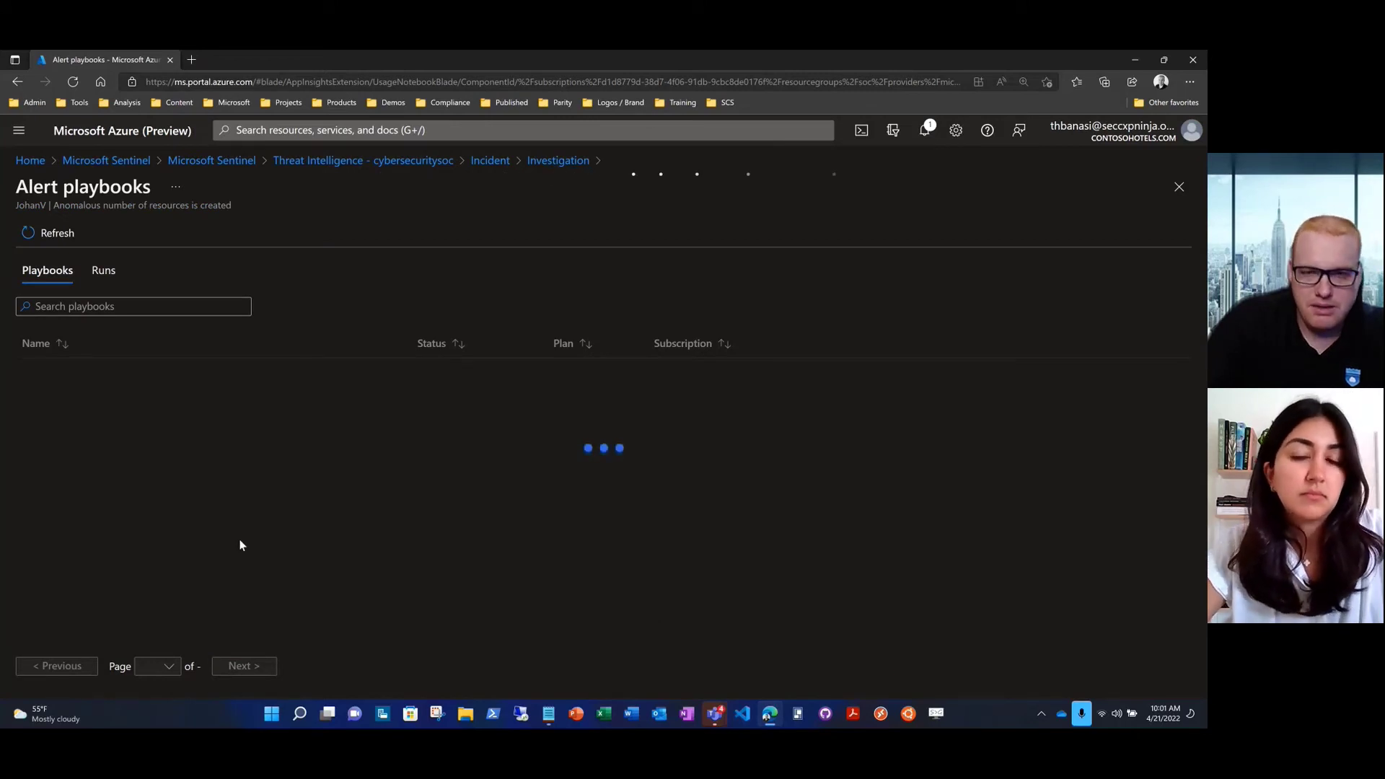
pyautogui.click(40, 306)
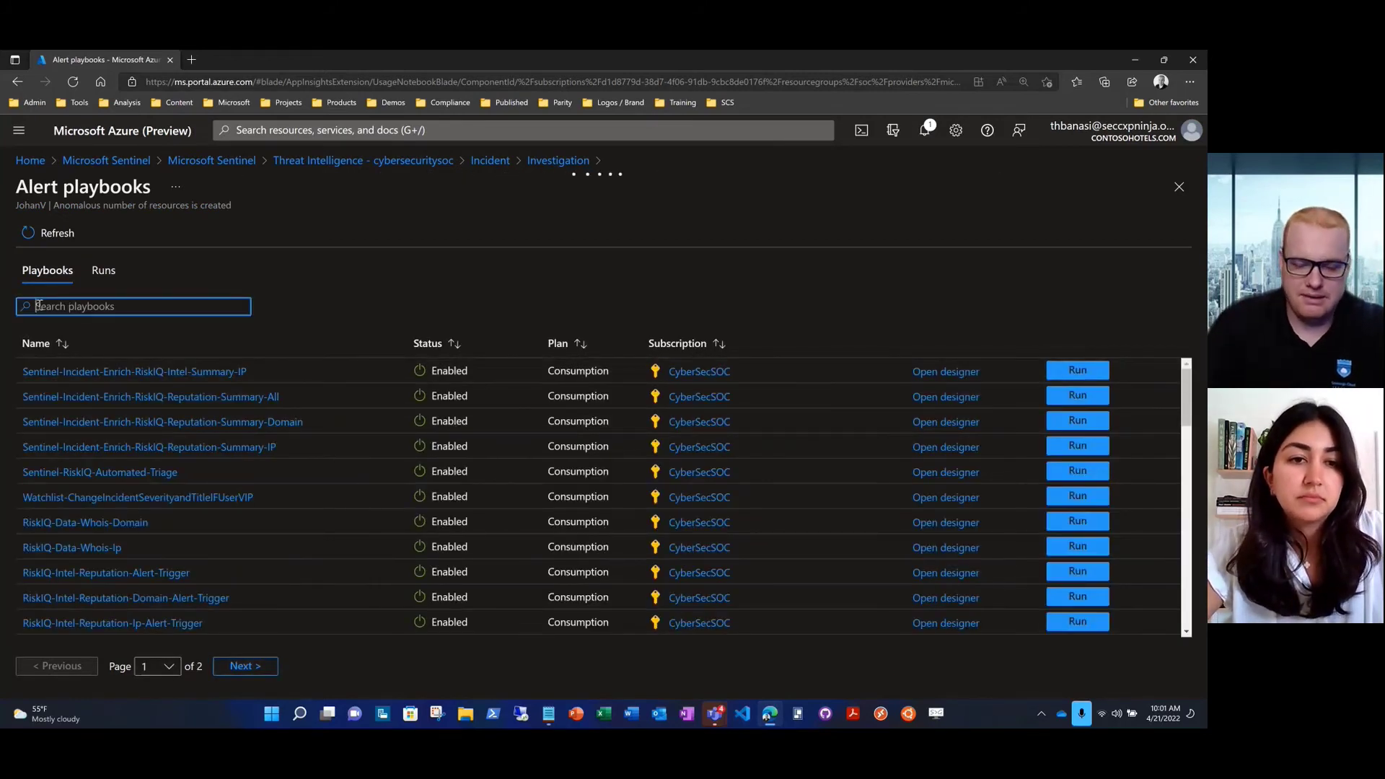
pyautogui.write('R')
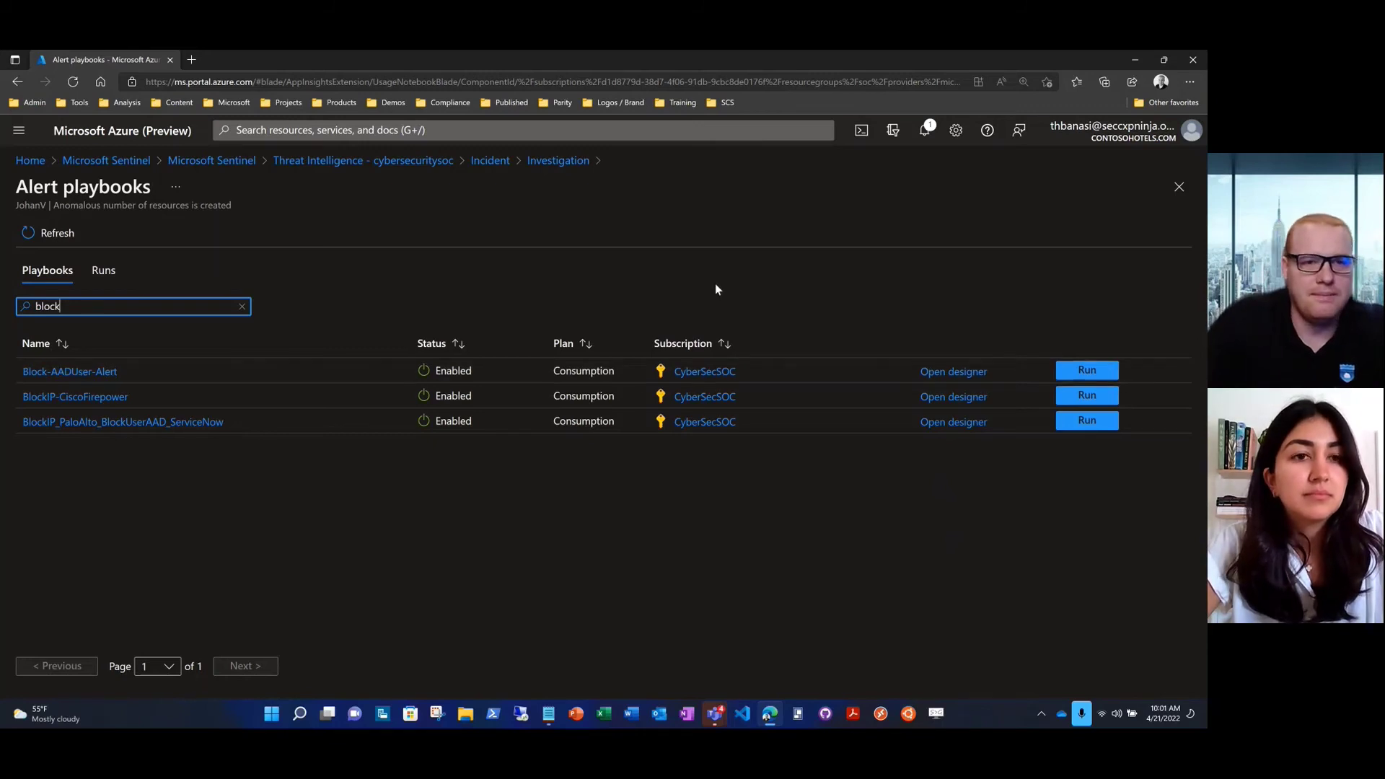
# Replace the user indicator with the copied file hash and view its PowerShell malware incidents, led by 191437
pyautogui.click(328, 161)
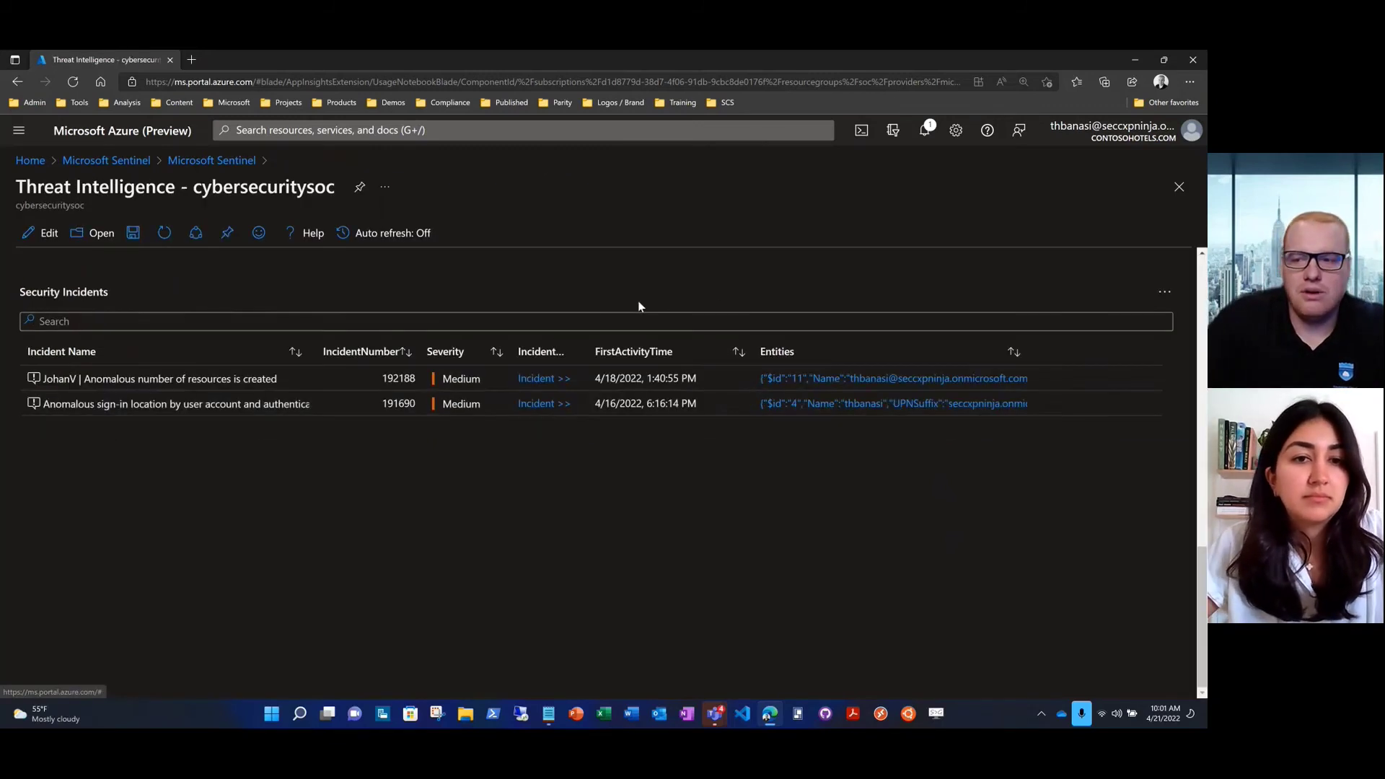
pyautogui.scroll(10, 1174, 578)
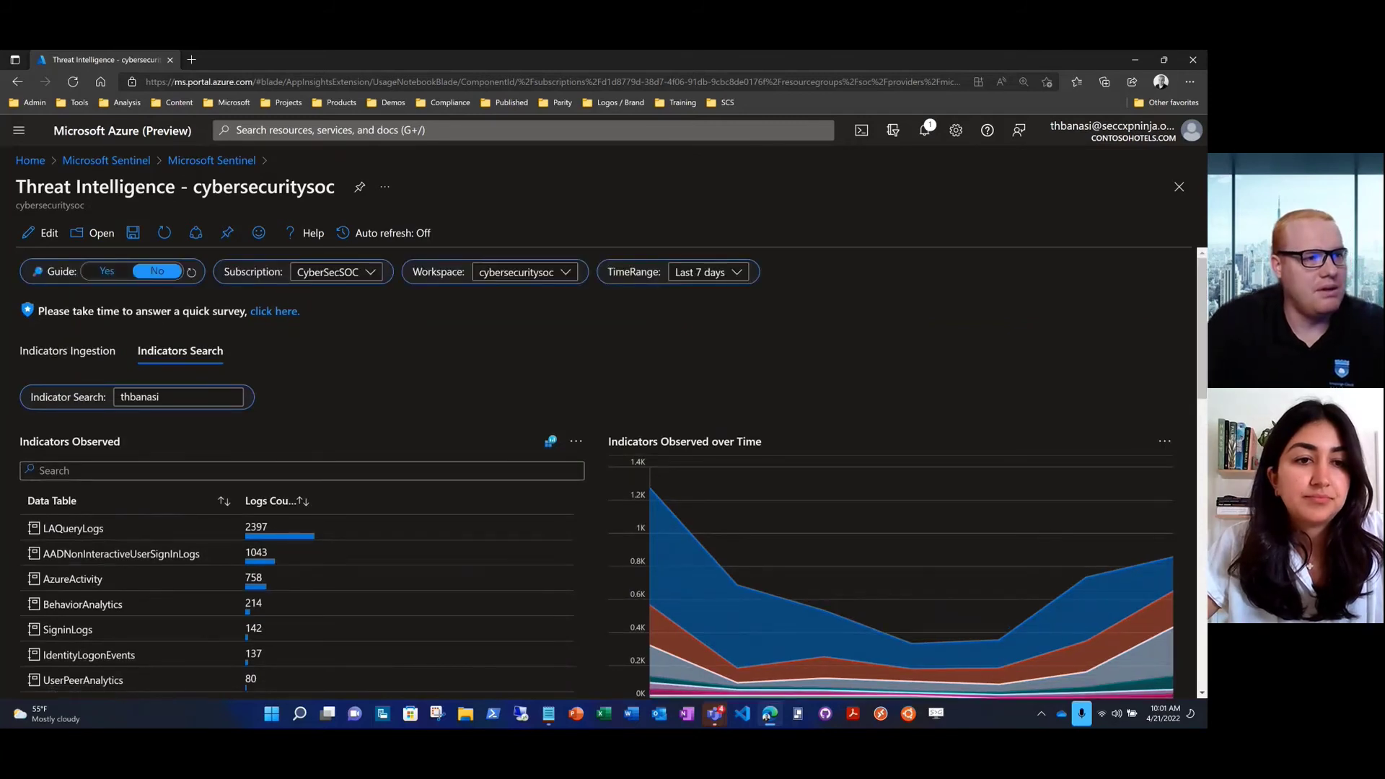
pyautogui.hotkey('alt', 'Tab')
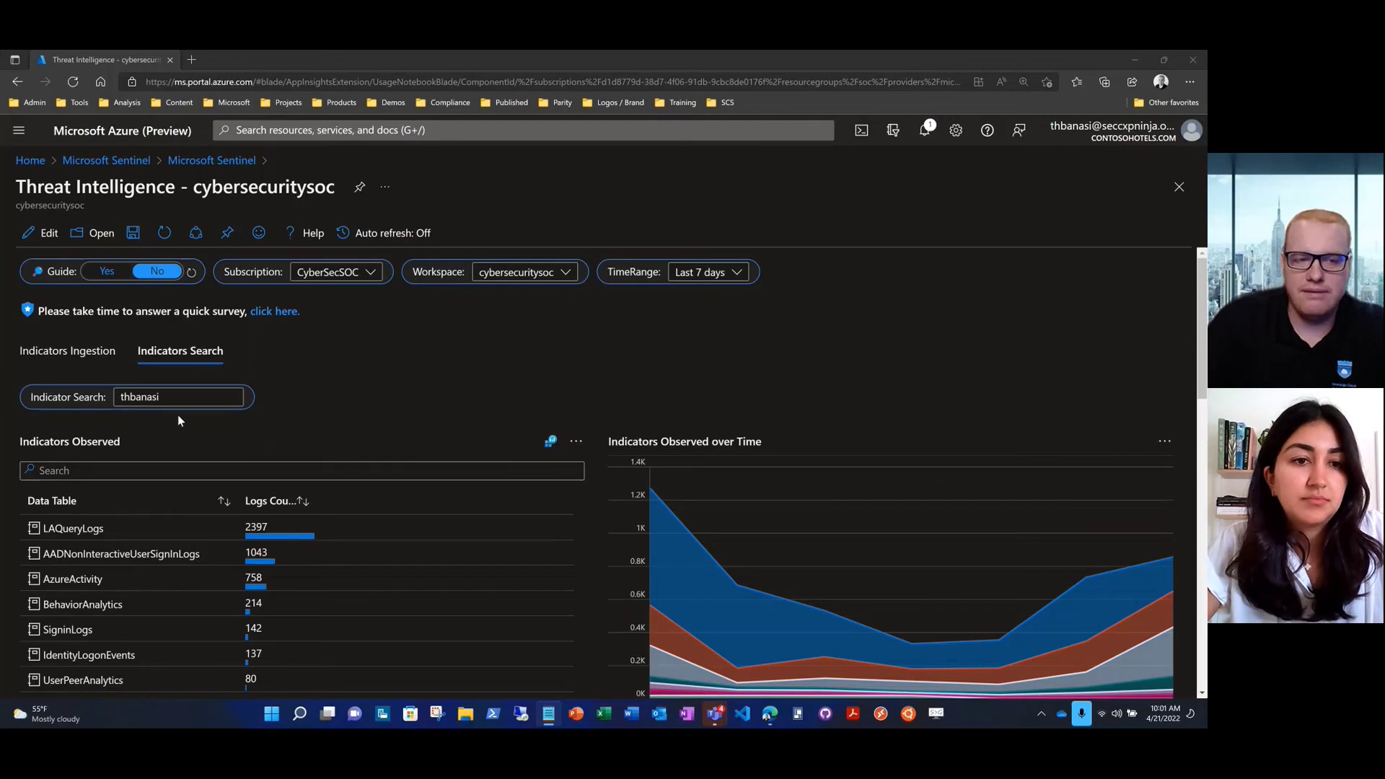
pyautogui.click(166, 397)
pyautogui.moveTo(166, 397); pyautogui.dragTo(111, 396)
pyautogui.hotkey('ctrl', 'v')
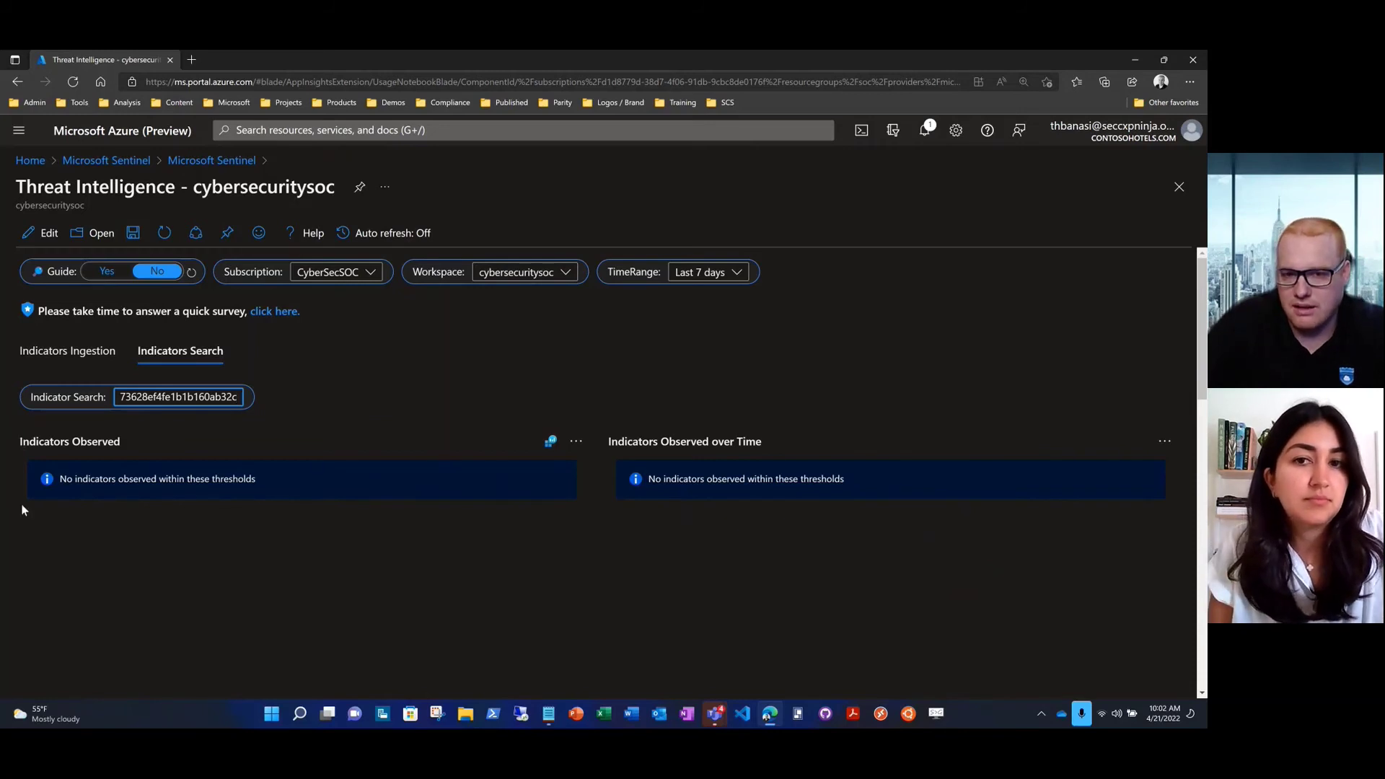
pyautogui.press('Return')
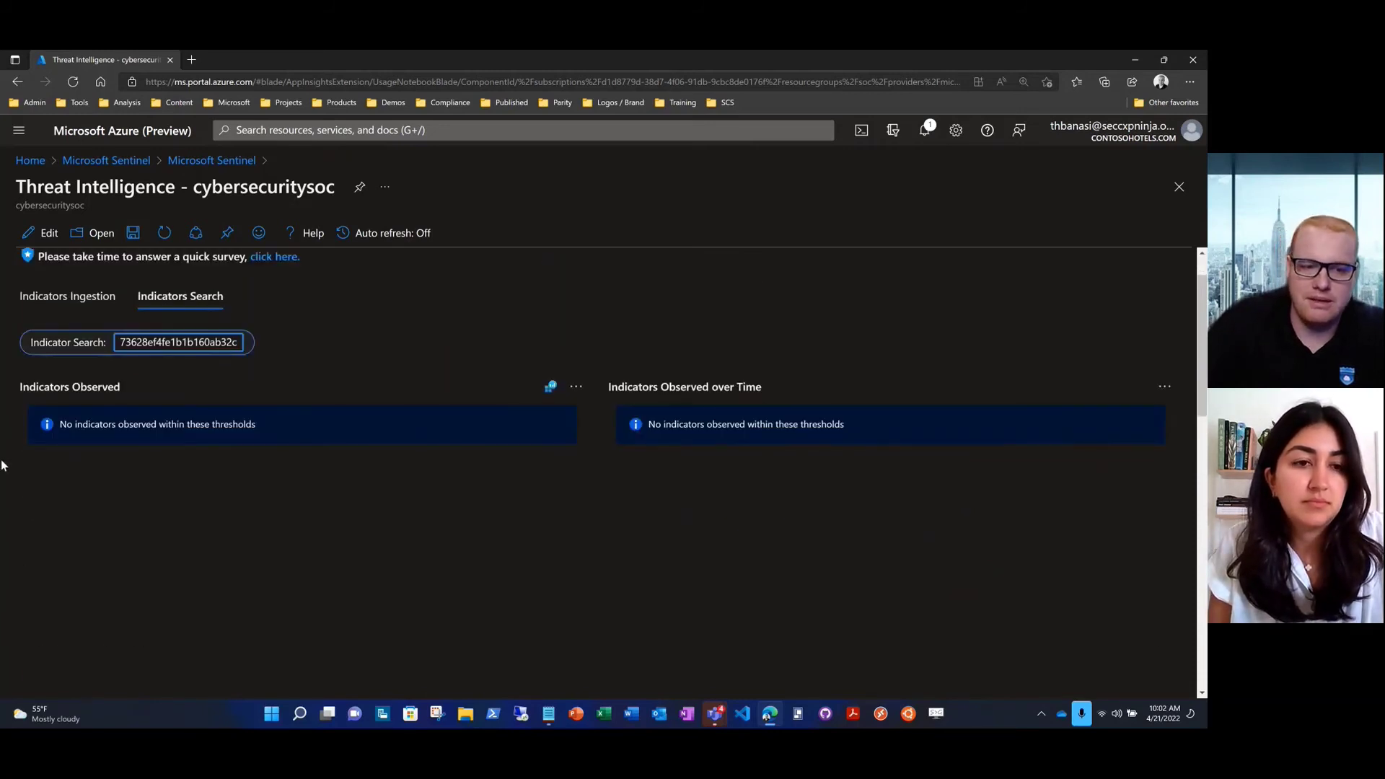
pyautogui.scroll(-6, 3, 466)
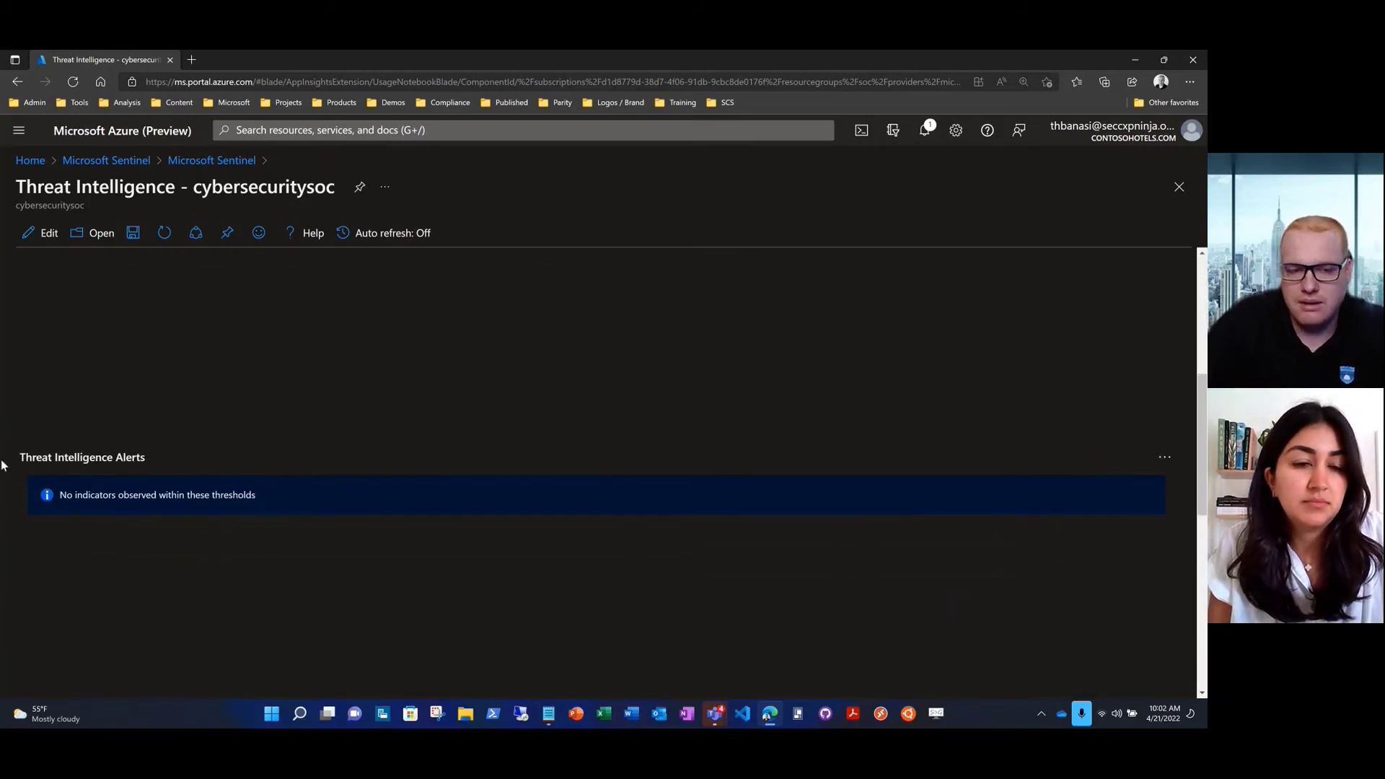
pyautogui.scroll(-2, 2, 465)
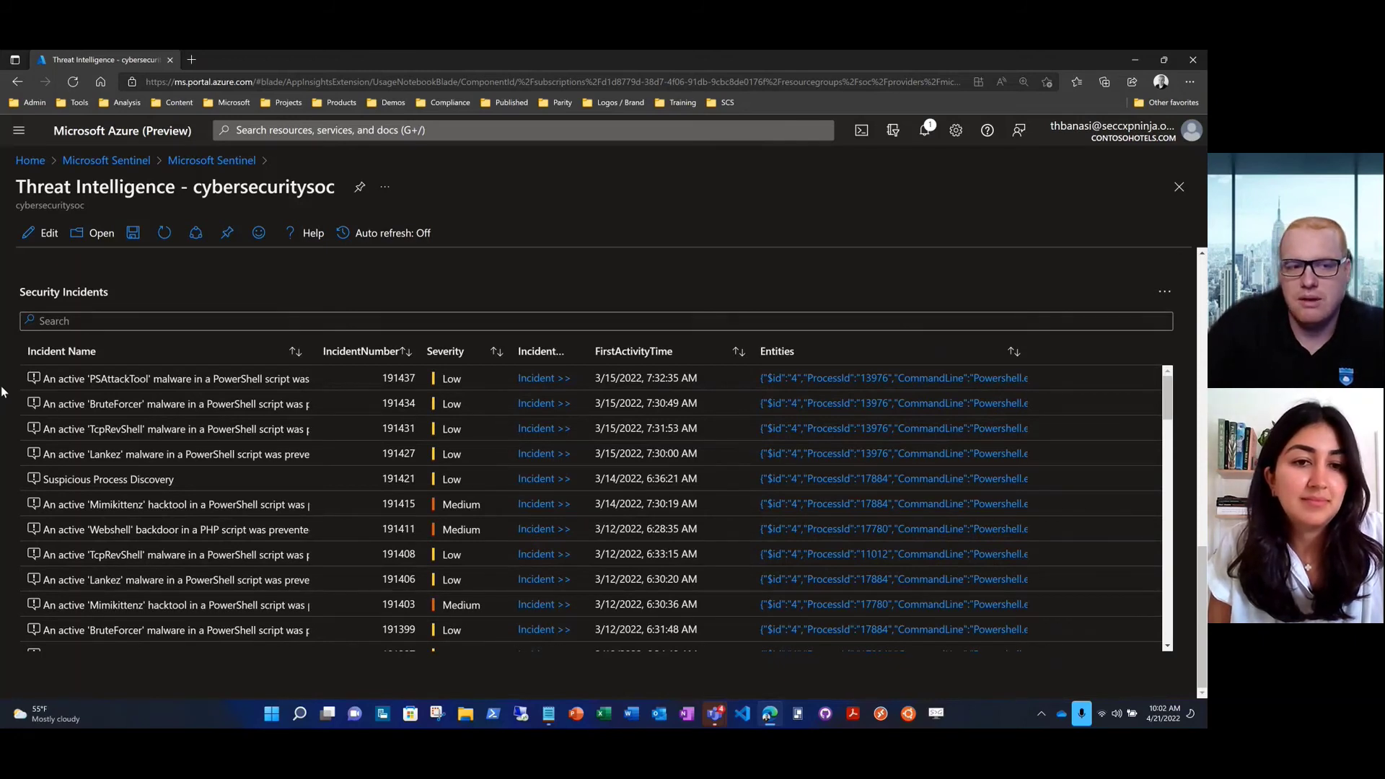
pyautogui.click(818, 382)
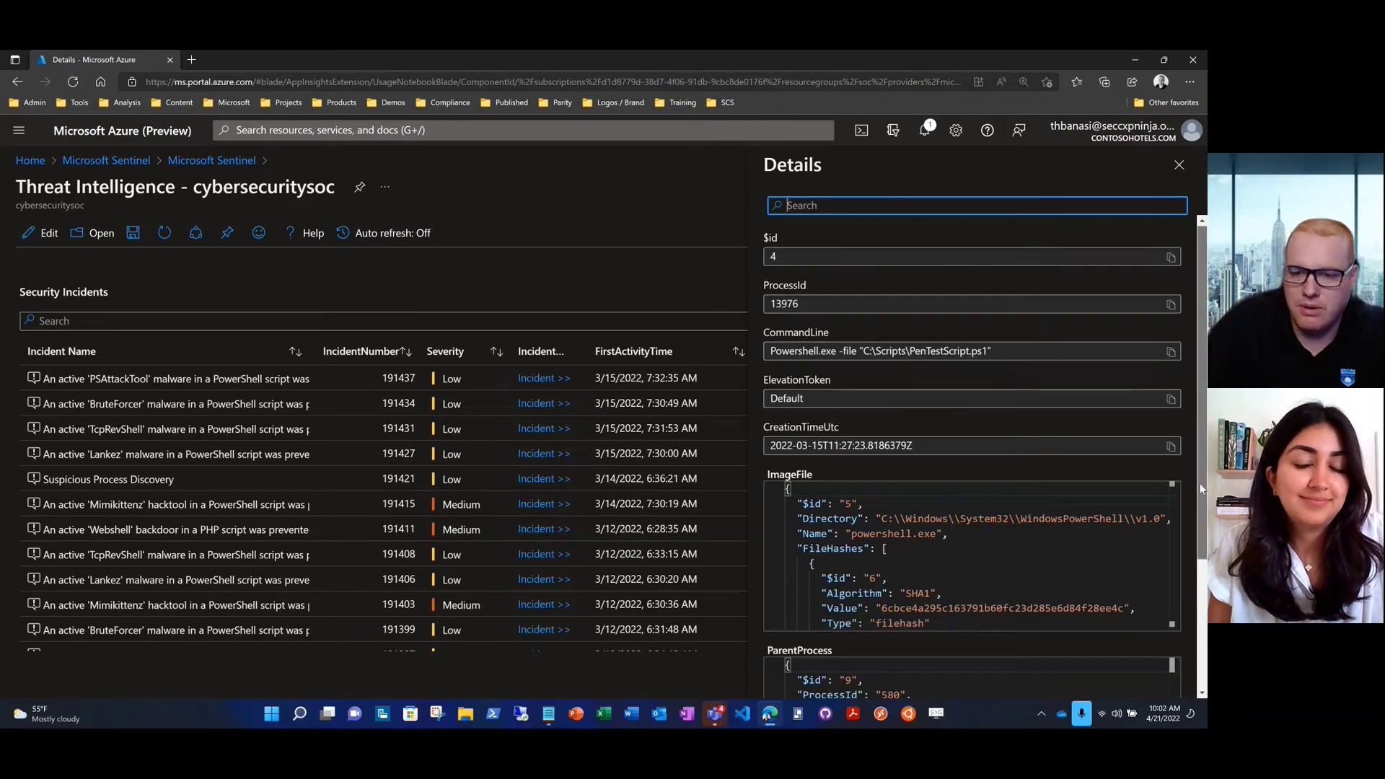
pyautogui.moveTo(1199, 482); pyautogui.dragTo(1200, 529)
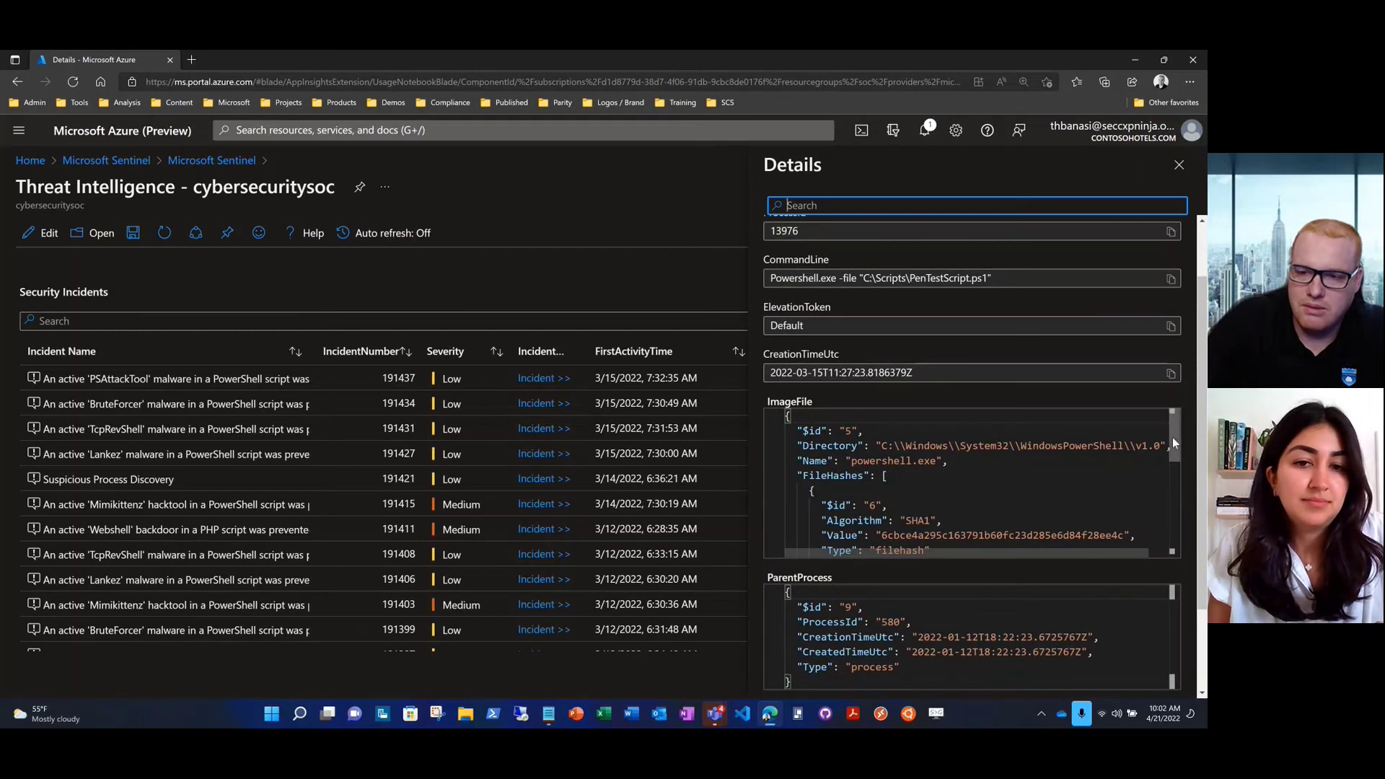
pyautogui.moveTo(1171, 437); pyautogui.dragTo(1171, 513)
pyautogui.click(1094, 489)
pyautogui.moveTo(1094, 490); pyautogui.dragTo(1183, 489)
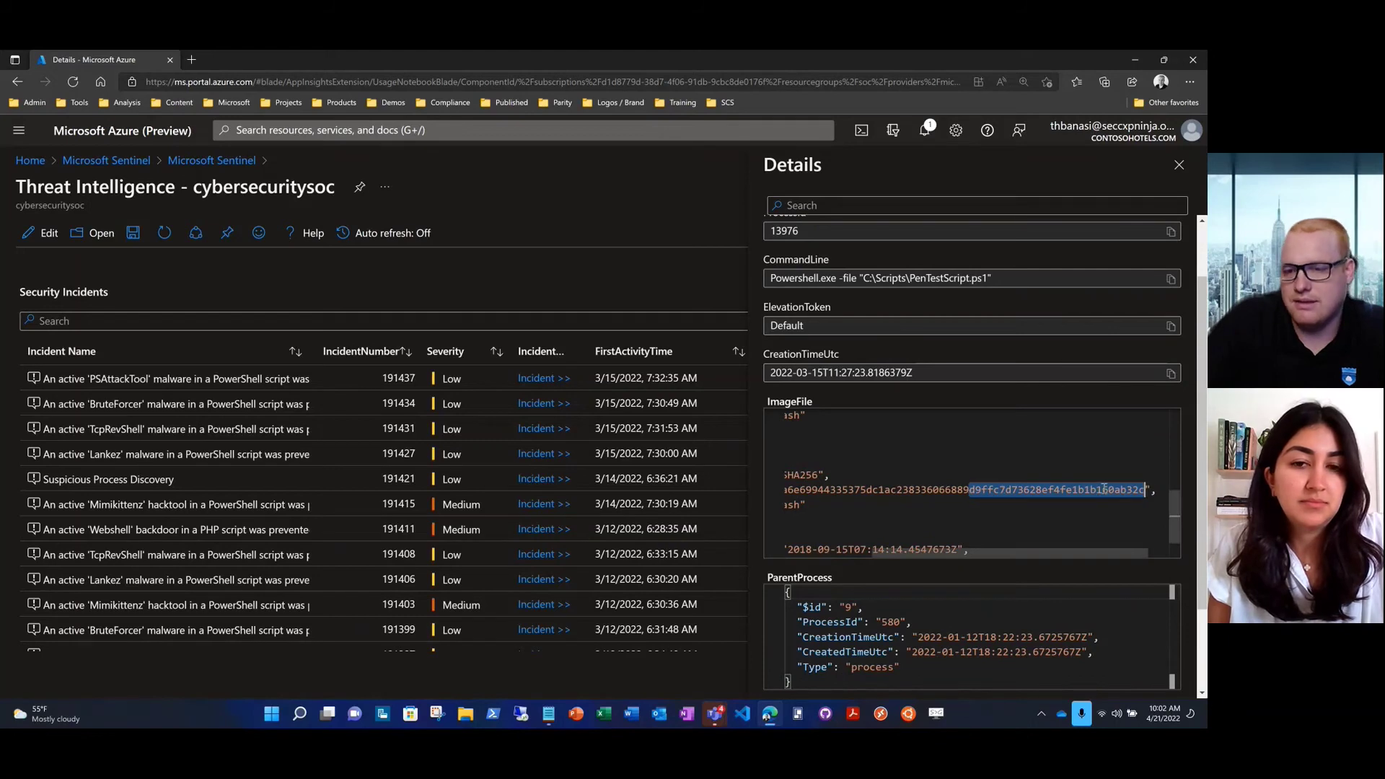
pyautogui.click(1179, 166)
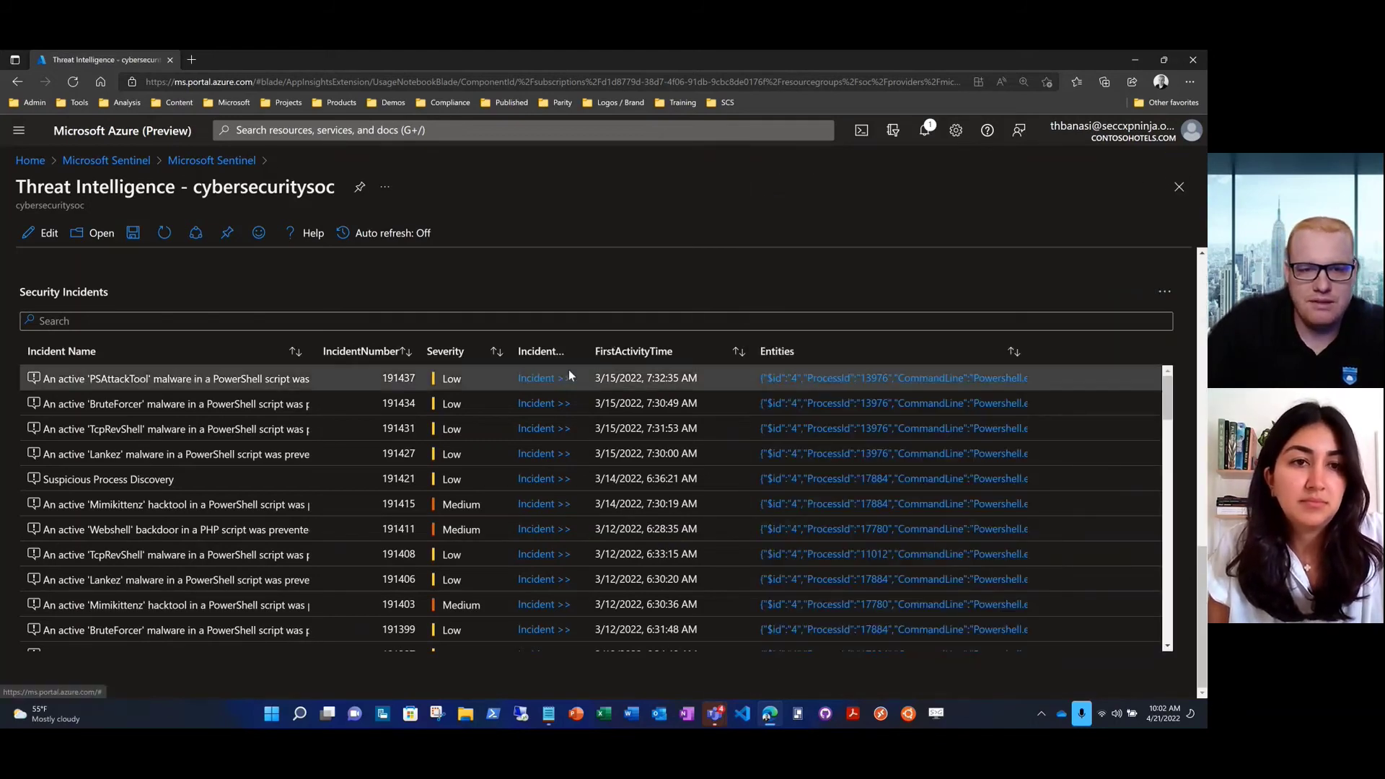
# Open incident 191437's investigation graph and select its PSAttackTool alert
pyautogui.click(529, 383)
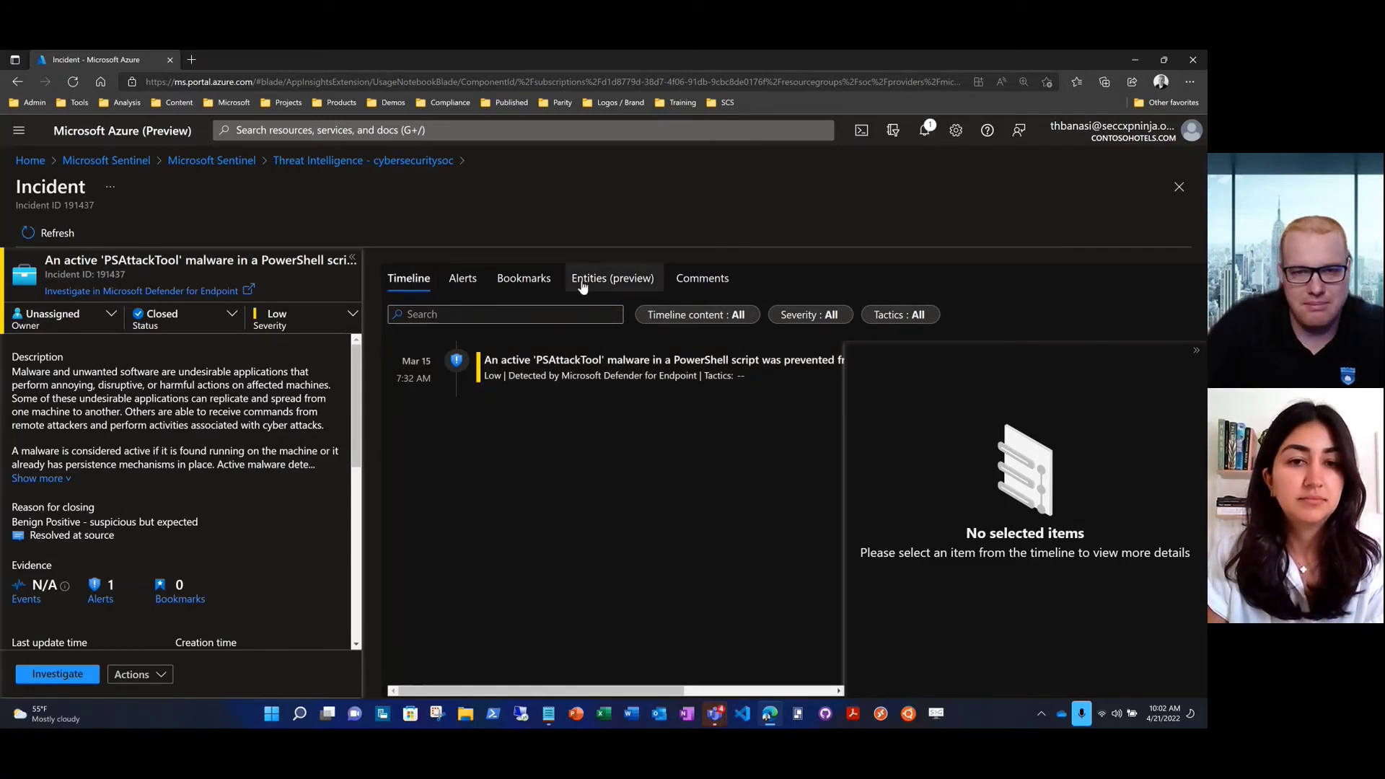
pyautogui.click(55, 677)
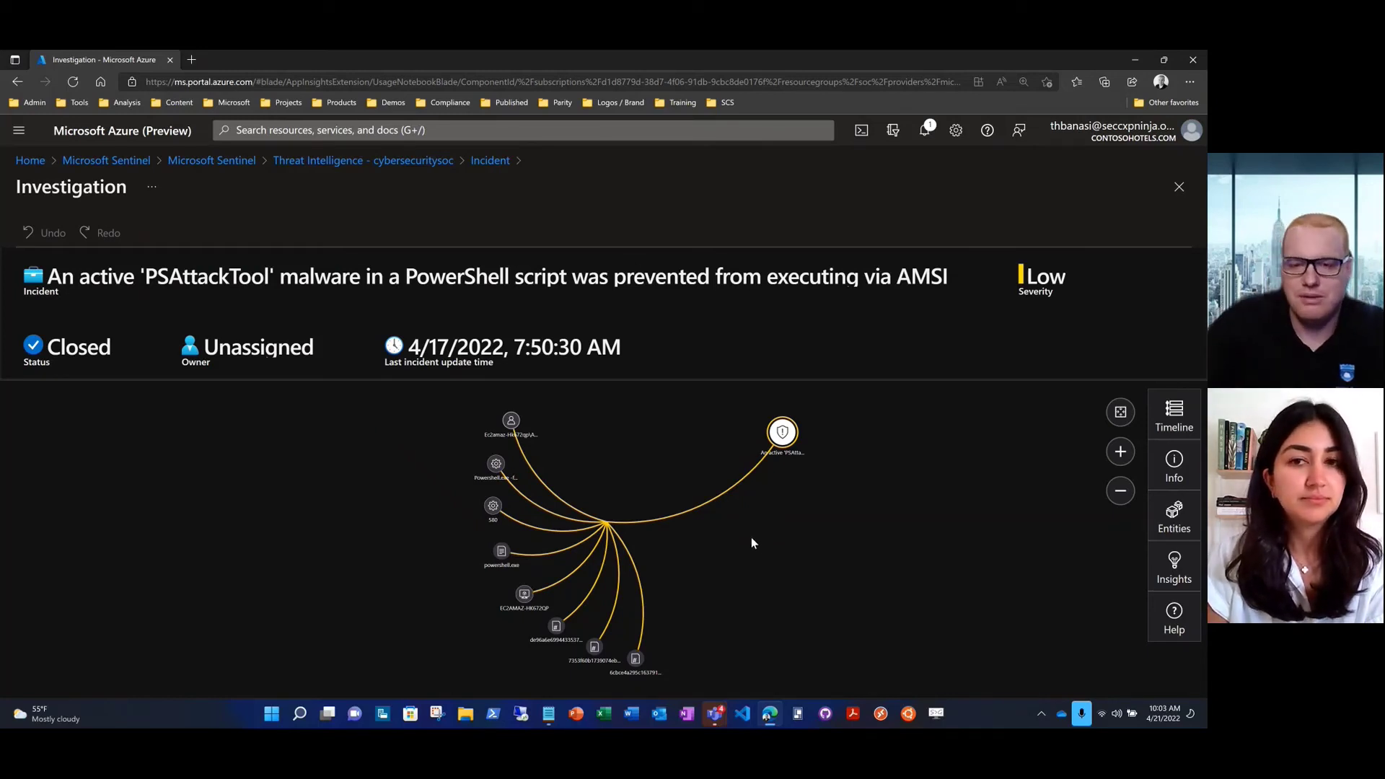
pyautogui.click(782, 433)
# List the alert's playbooks filtered by 'inv', then go back to the Threat Intelligence workbook
pyautogui.click(900, 667)
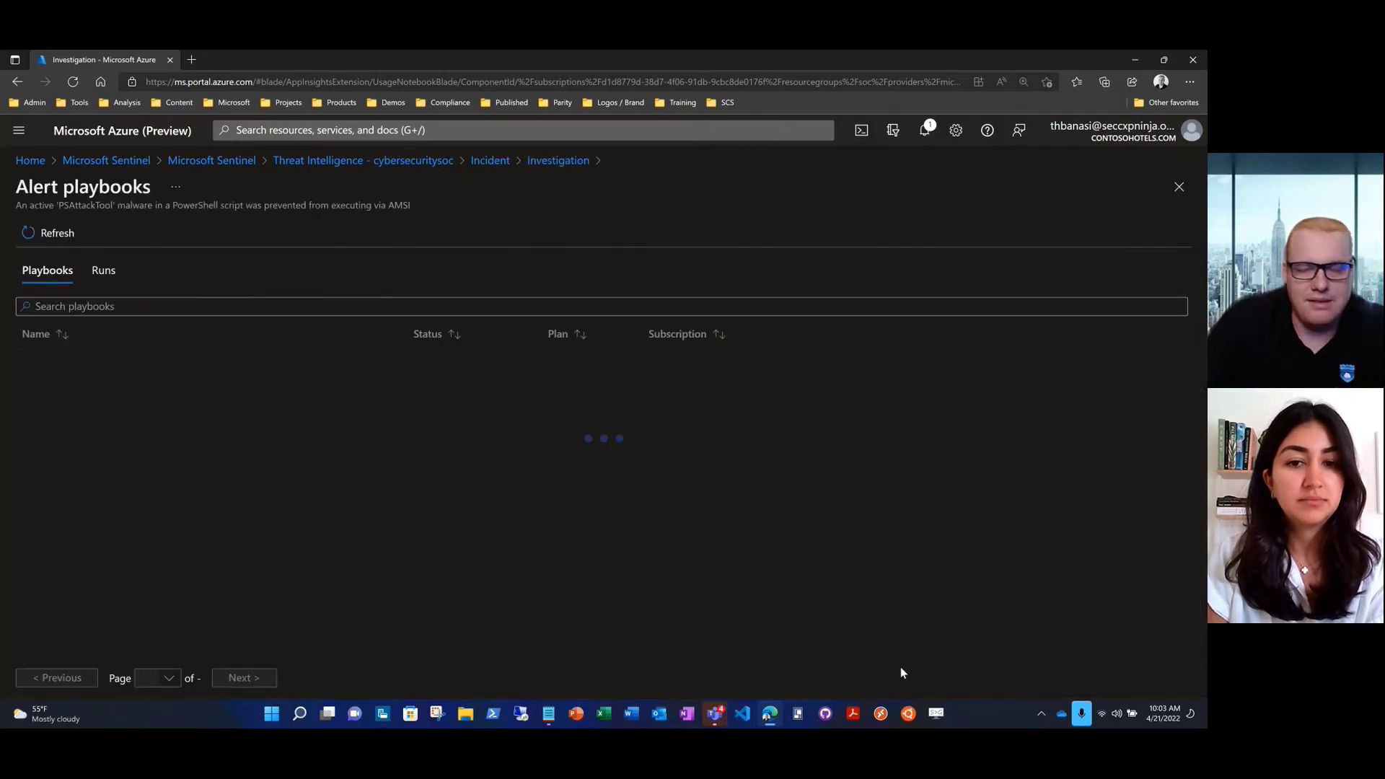
pyautogui.click(79, 313)
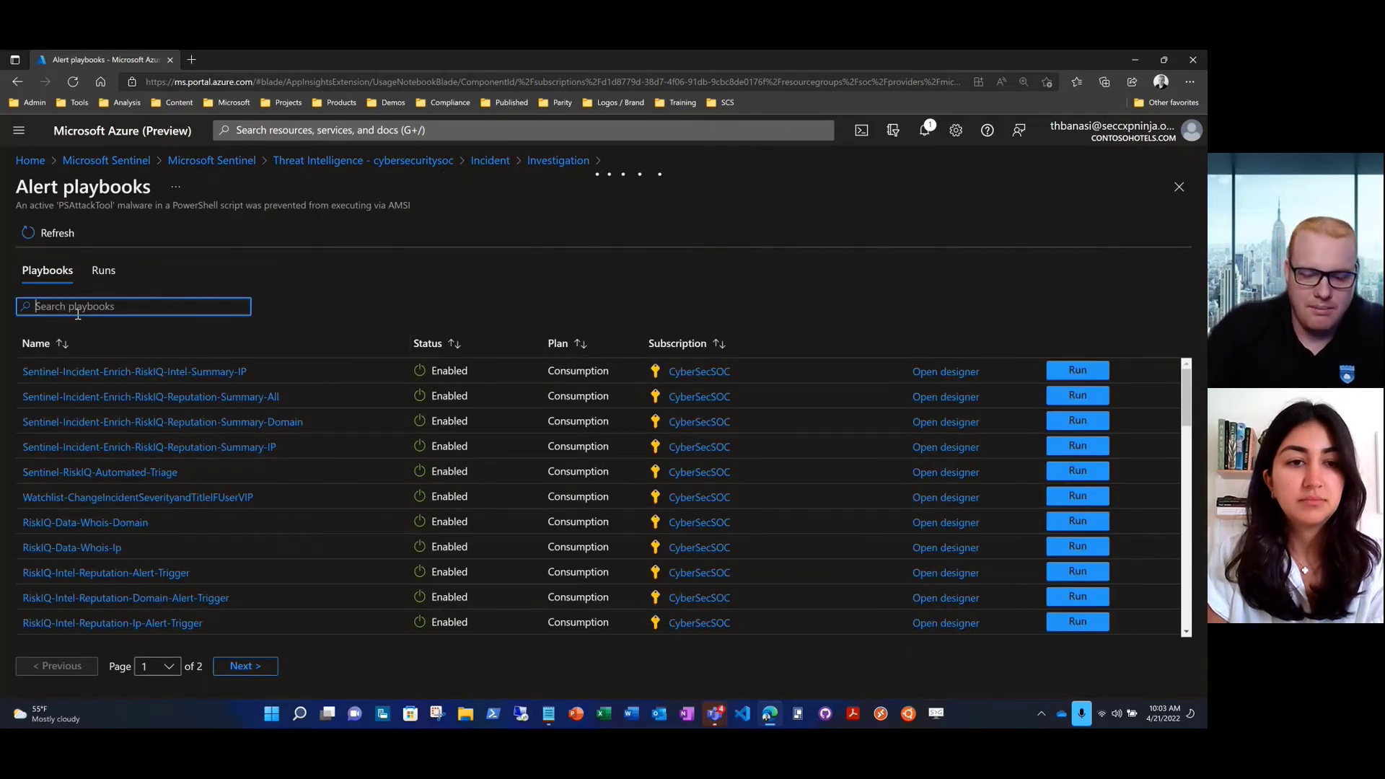
pyautogui.write('inve')
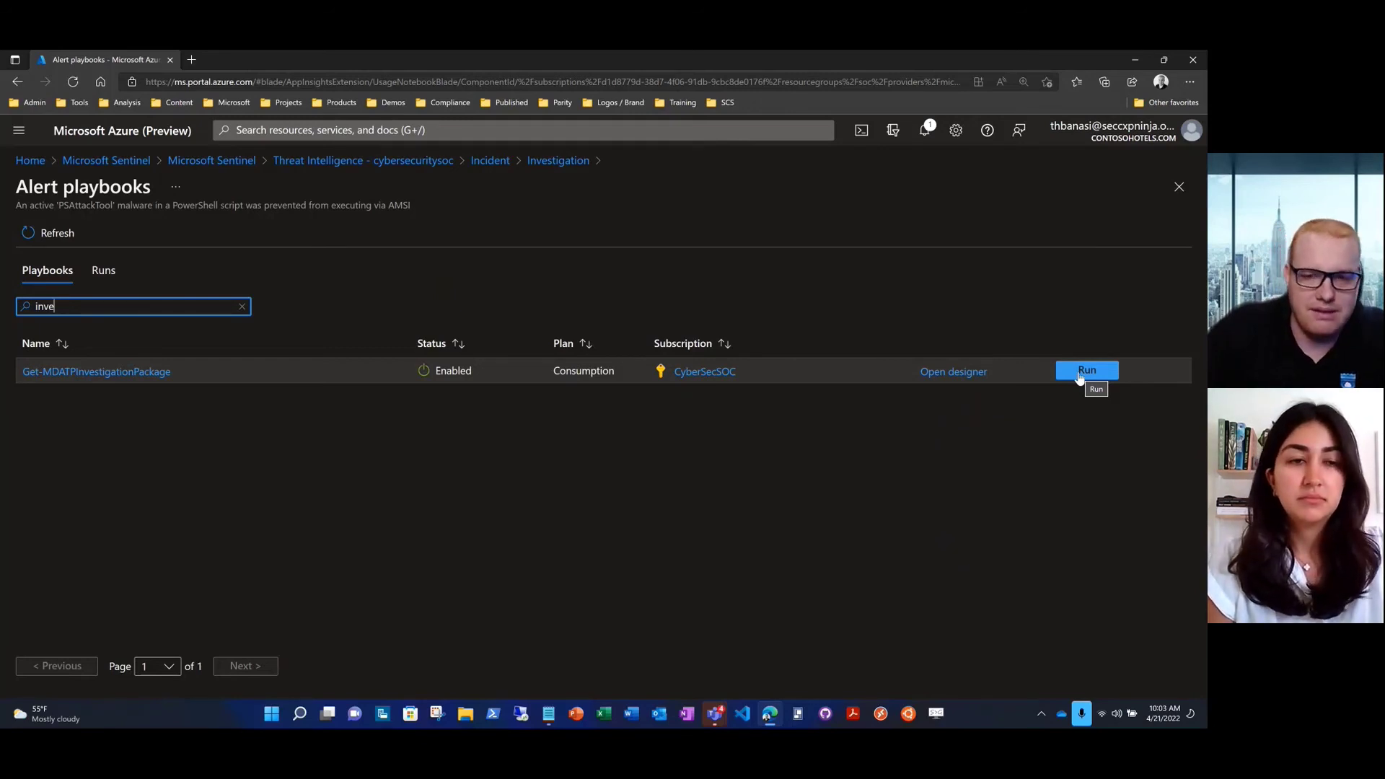
pyautogui.click(418, 159)
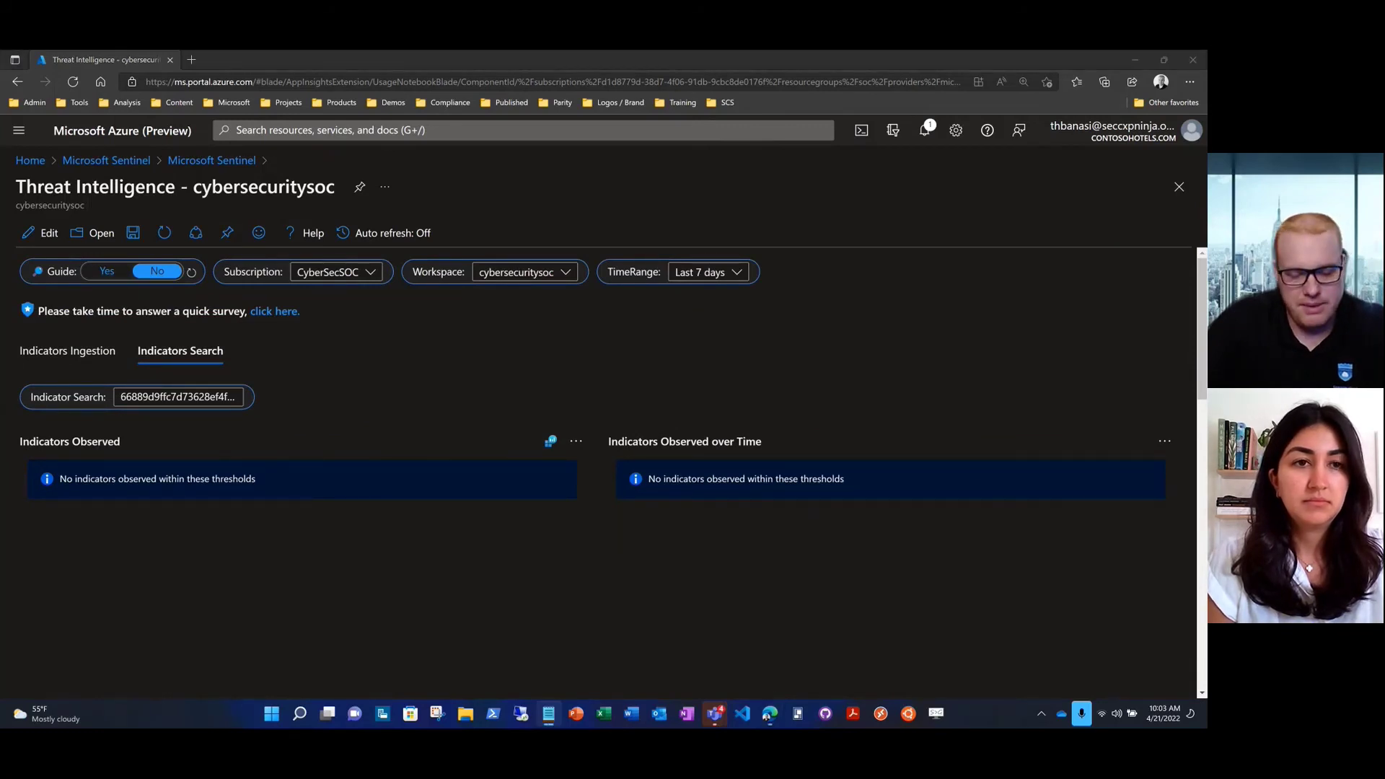
# Replace the hash with the WindowsPowerShell\v1.0 path, showing SecurityEvent 132545 and VMProcess 1144
pyautogui.click(218, 398)
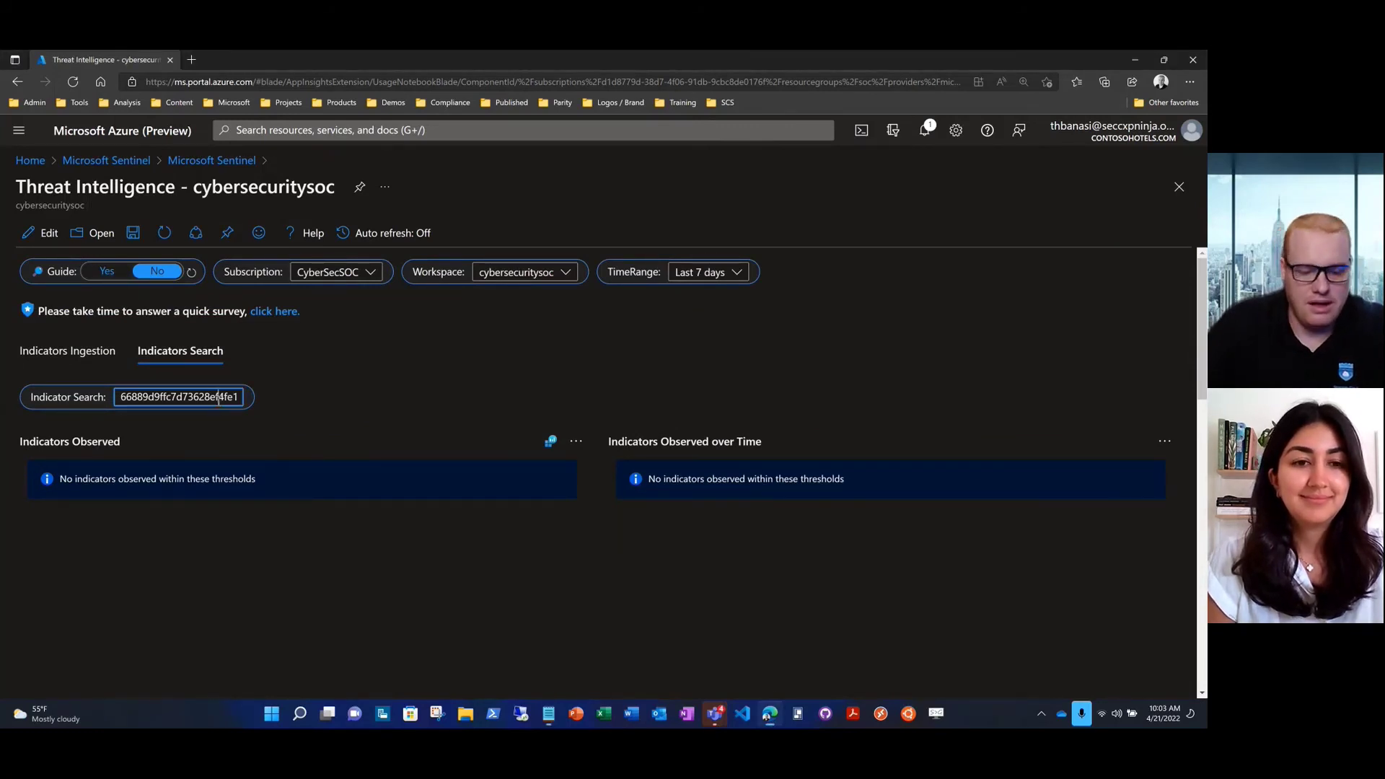
pyautogui.hotkey('ctrl', 'a')
pyautogui.press('BackSpace')
pyautogui.write('C:\\\\Windows\\\\System32\\\\WindowsPowerShell\\\\v1.0')
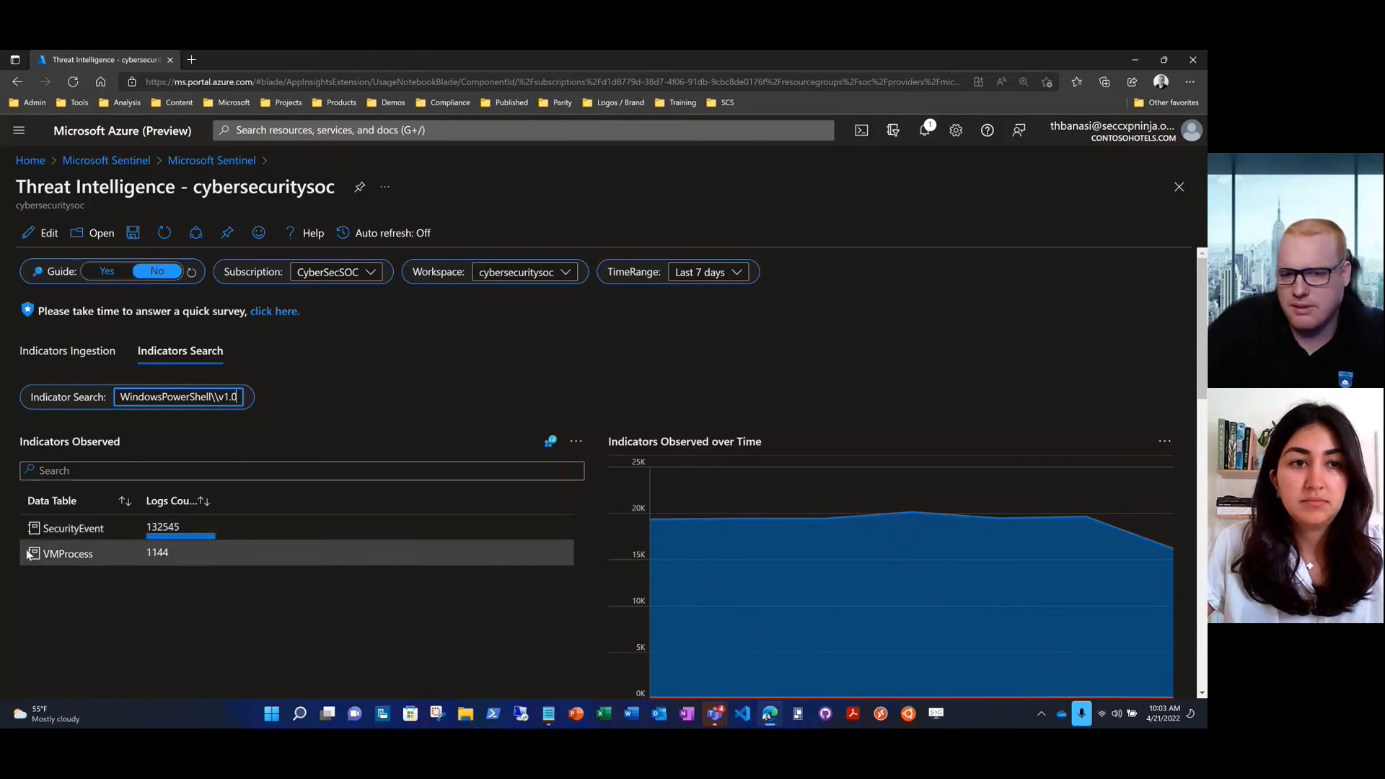
pyautogui.scroll(-2, 24, 559)
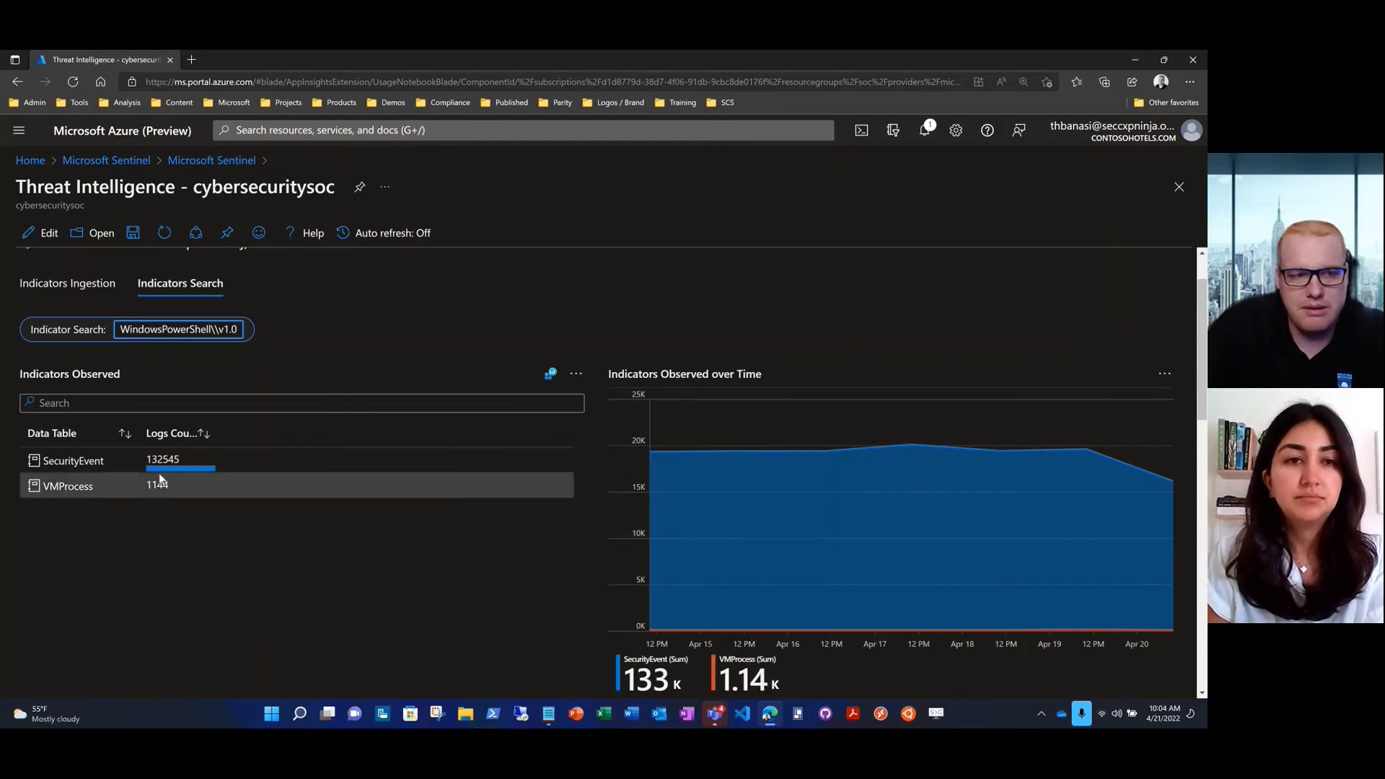
pyautogui.scroll(-5, 23, 379)
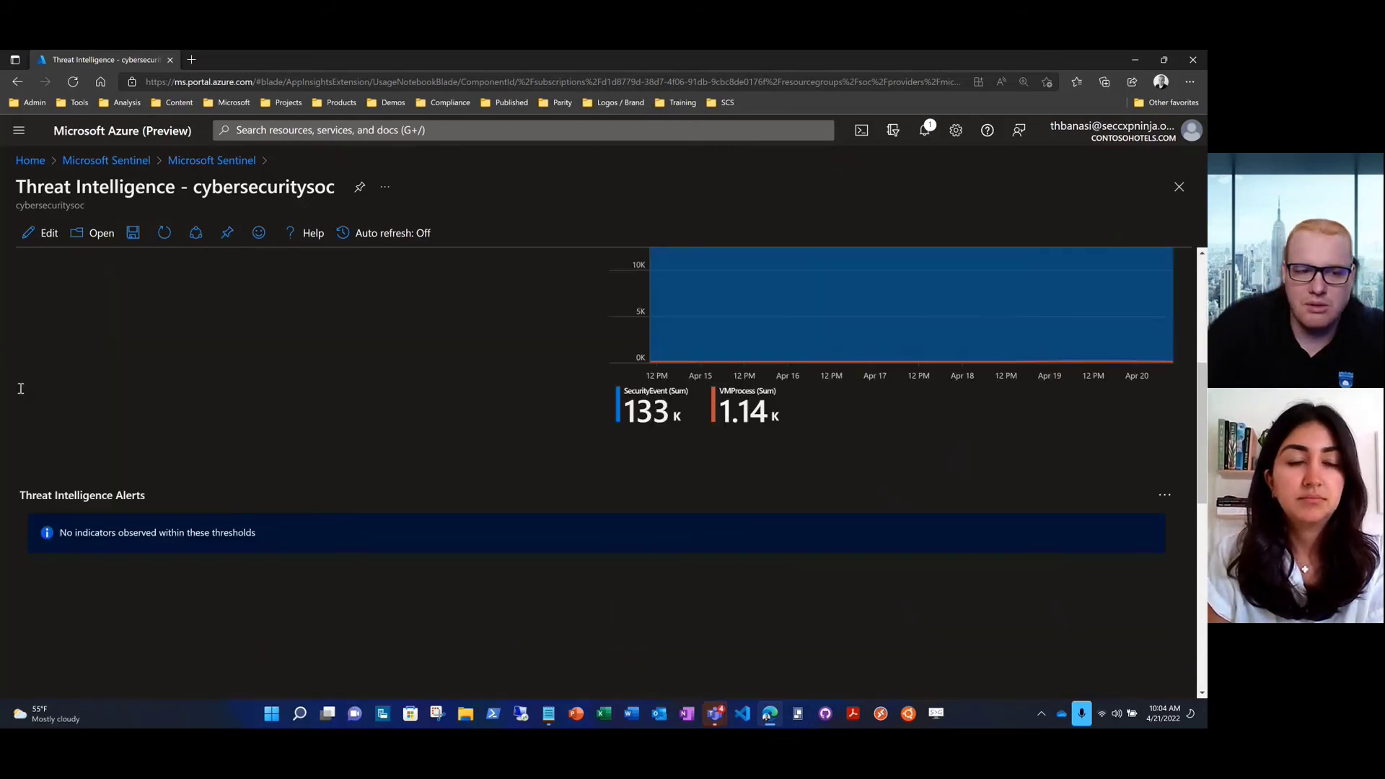
pyautogui.scroll(-2, 21, 396)
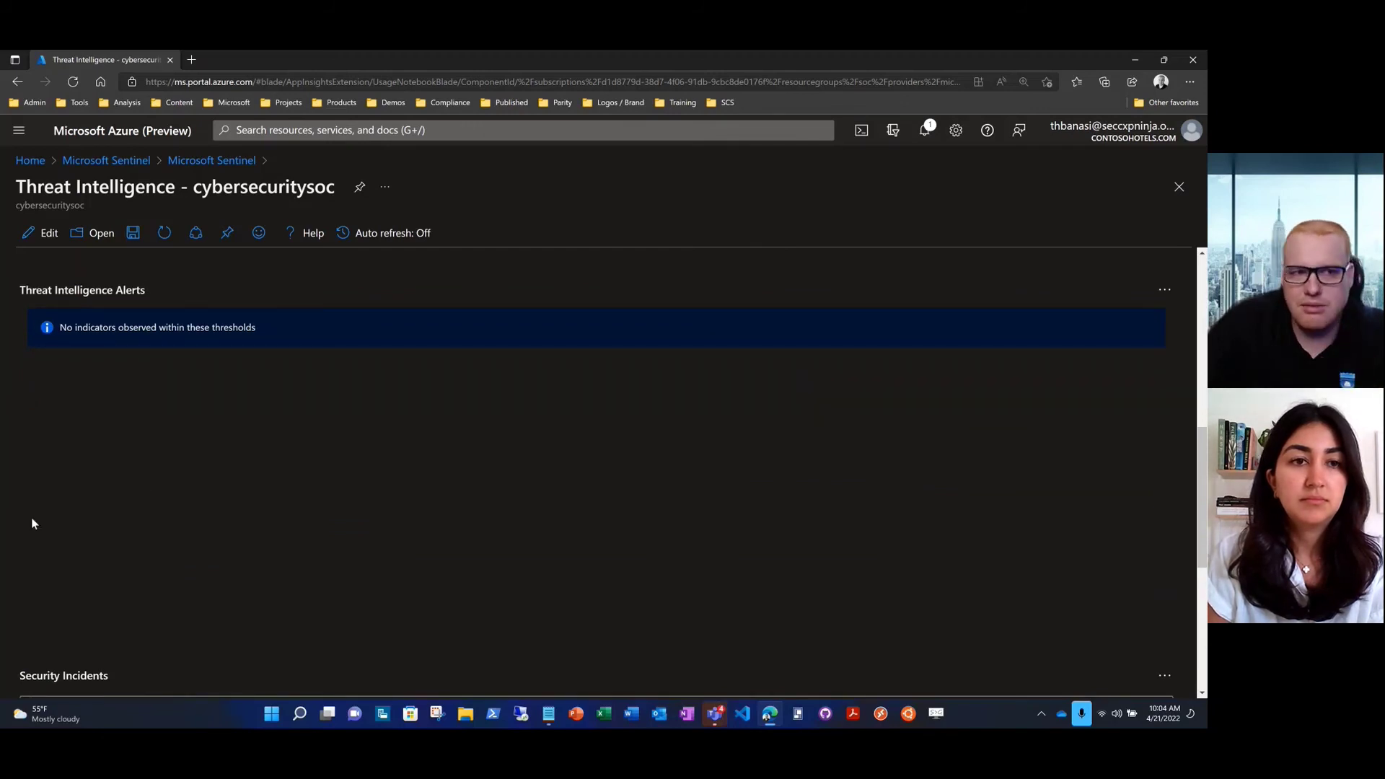
pyautogui.scroll(-5, 31, 545)
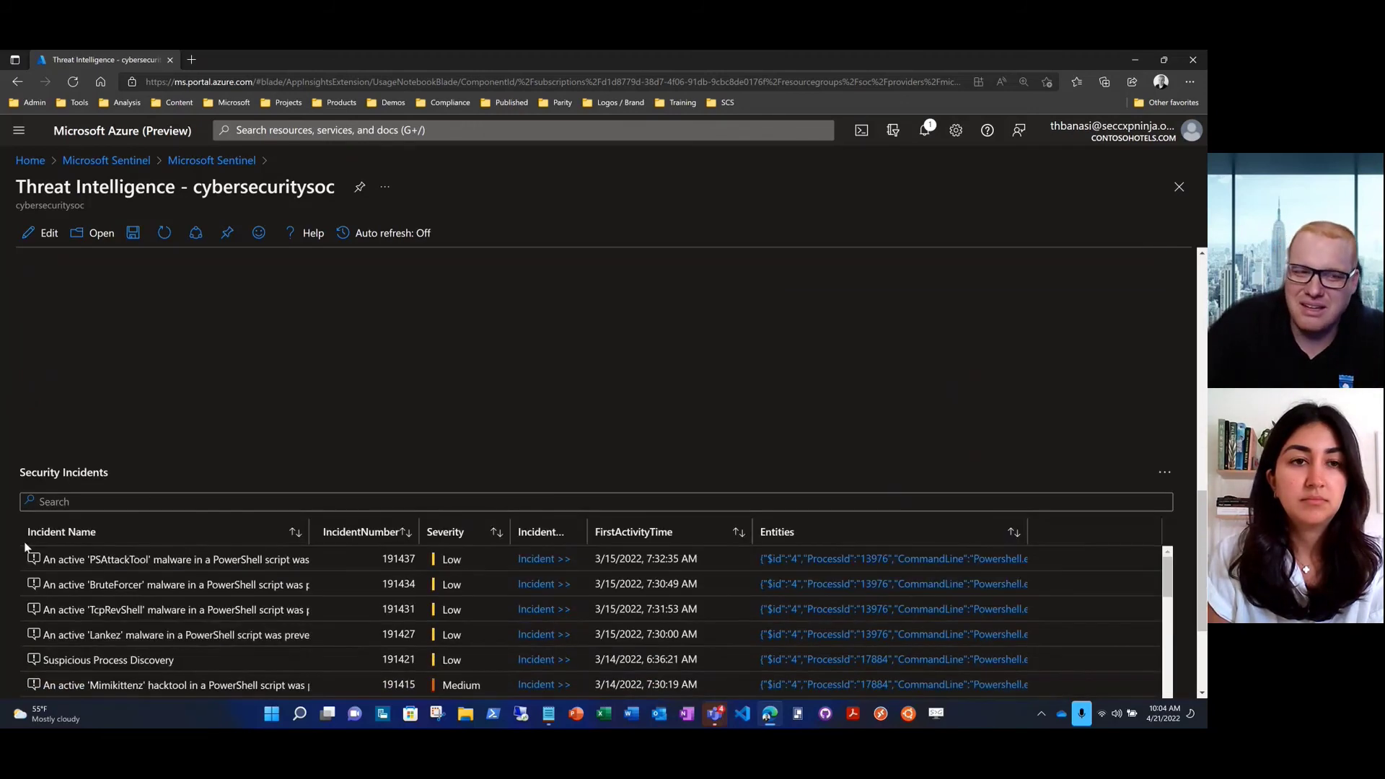
pyautogui.scroll(-1, 22, 548)
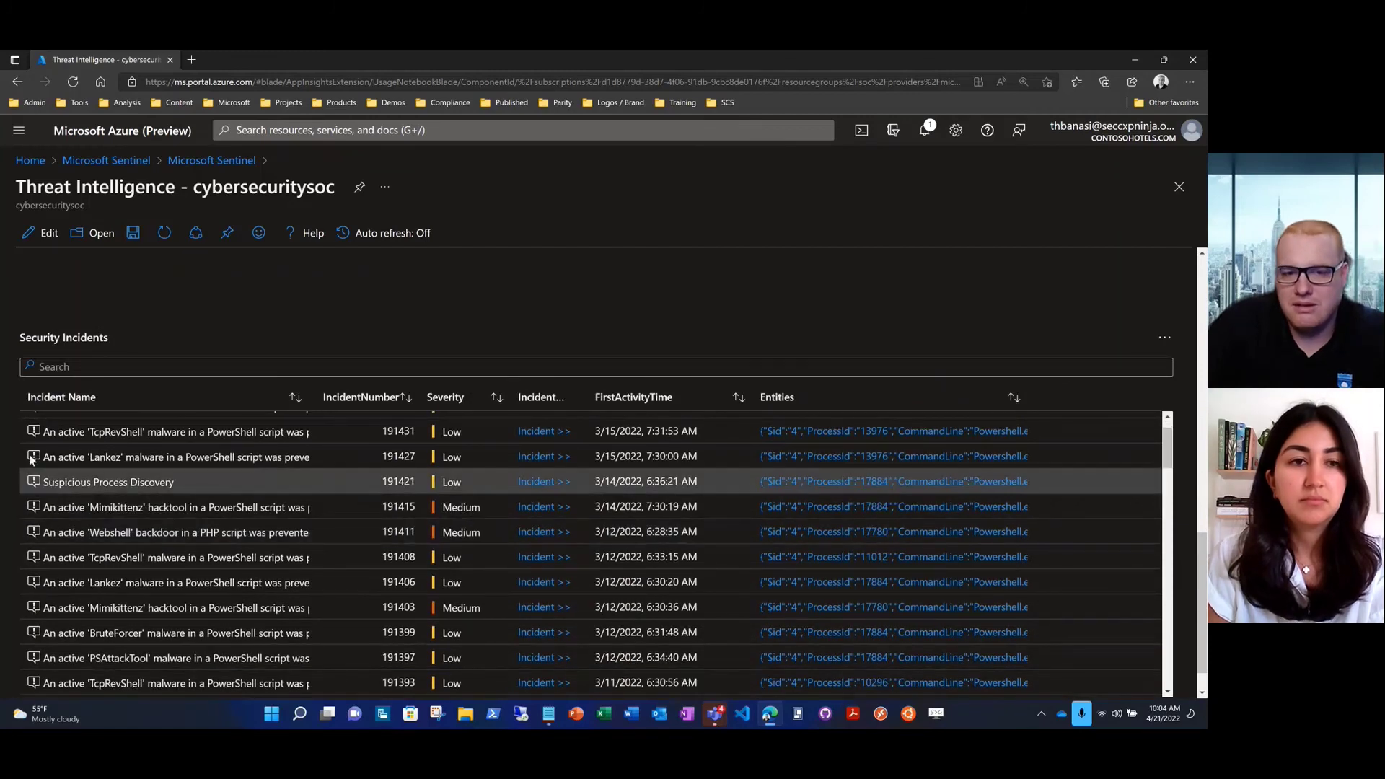
pyautogui.scroll(1, 56, 462)
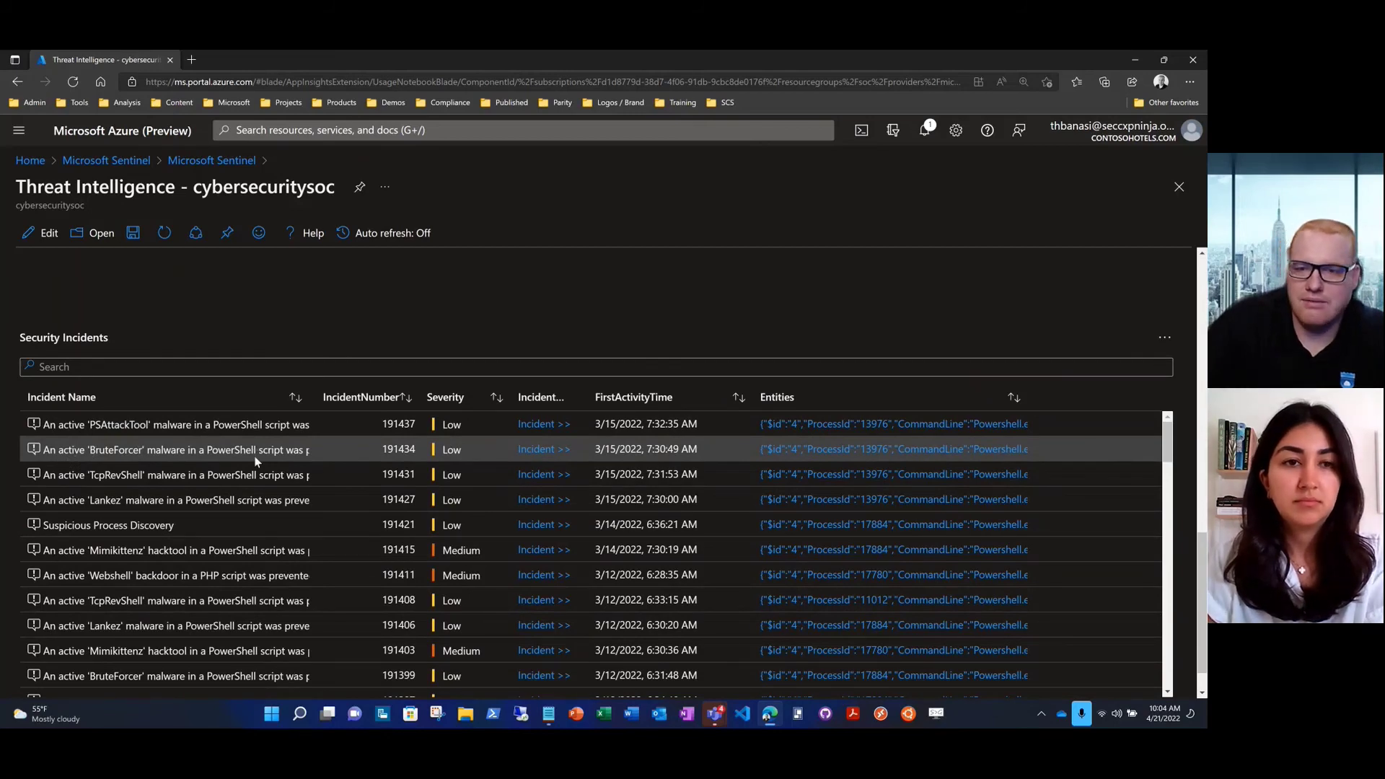
pyautogui.click(802, 457)
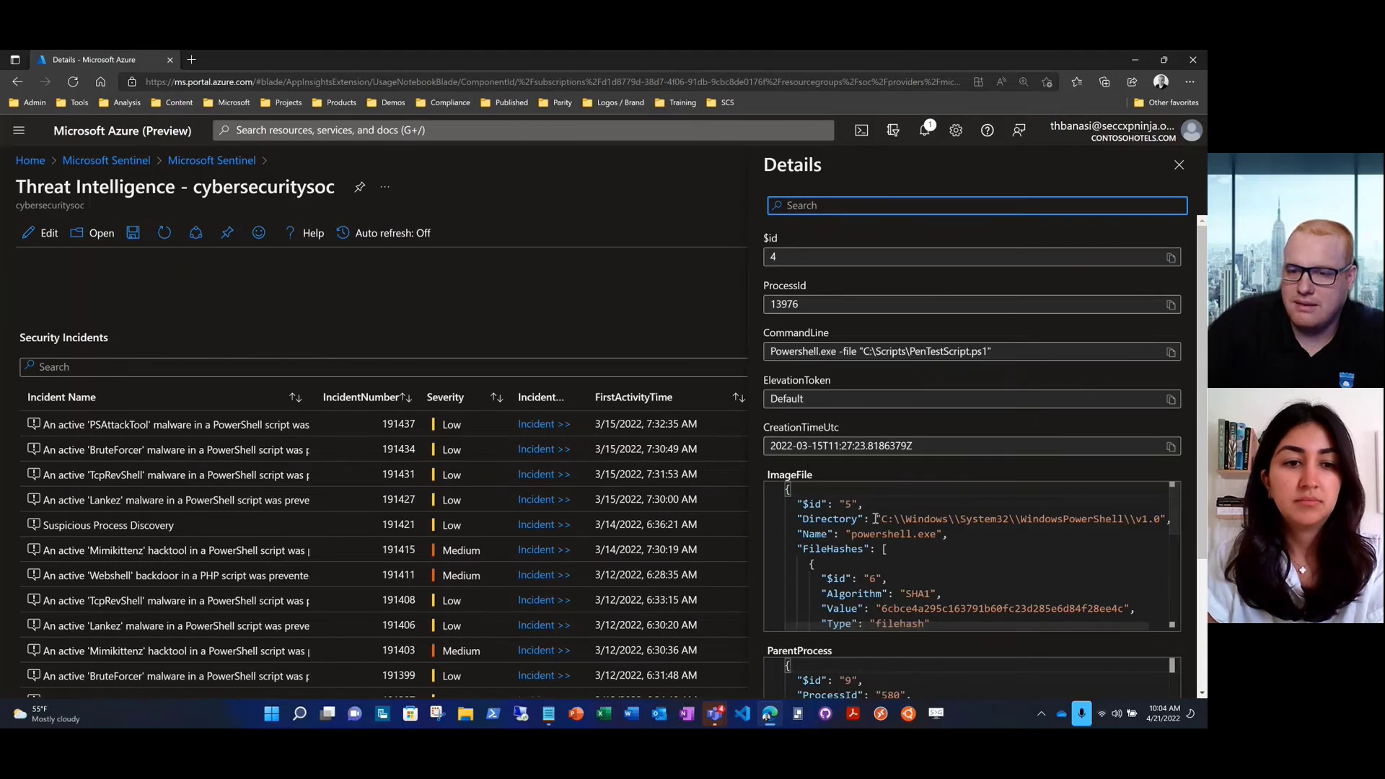
pyautogui.moveTo(877, 519); pyautogui.dragTo(1112, 519)
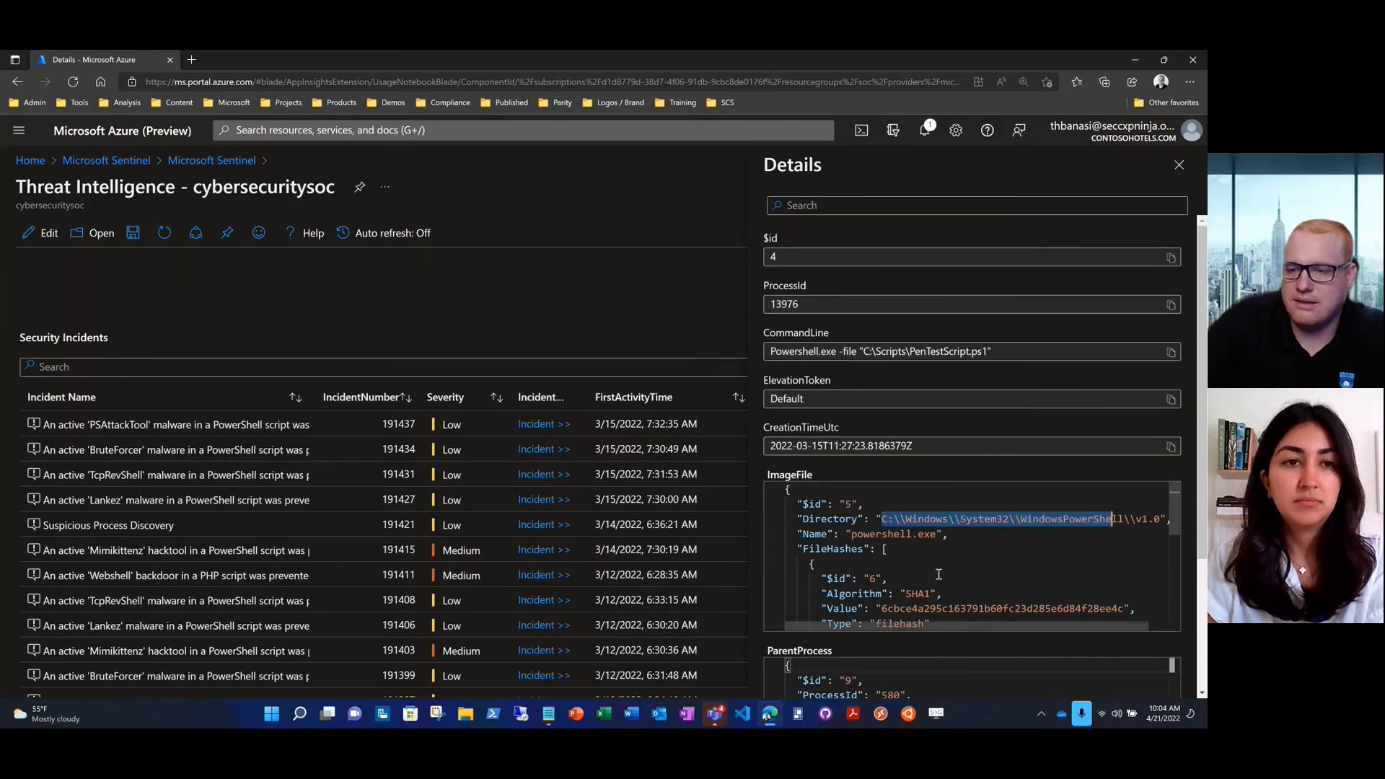
pyautogui.moveTo(1177, 512); pyautogui.dragTo(1200, 599)
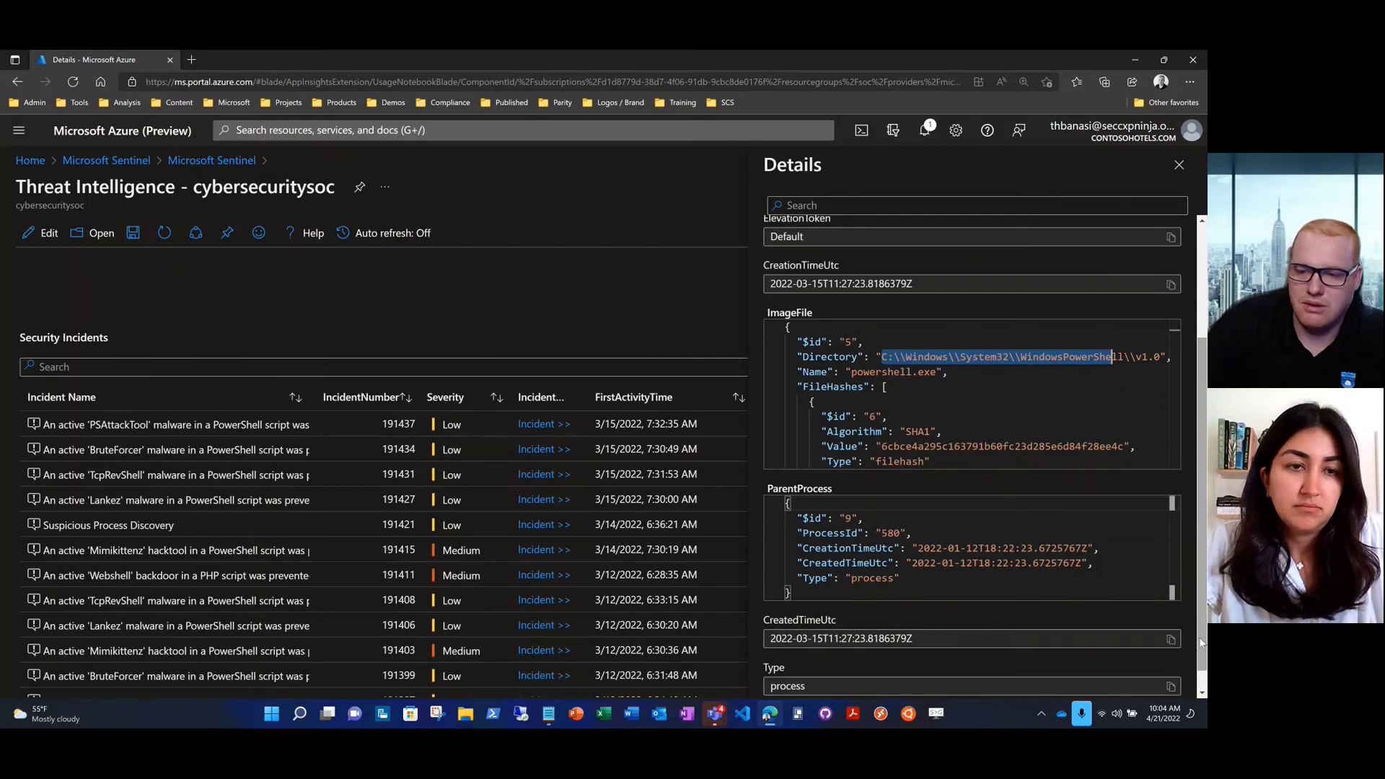
pyautogui.scroll(1, 1204, 595)
pyautogui.scroll(3, 1201, 505)
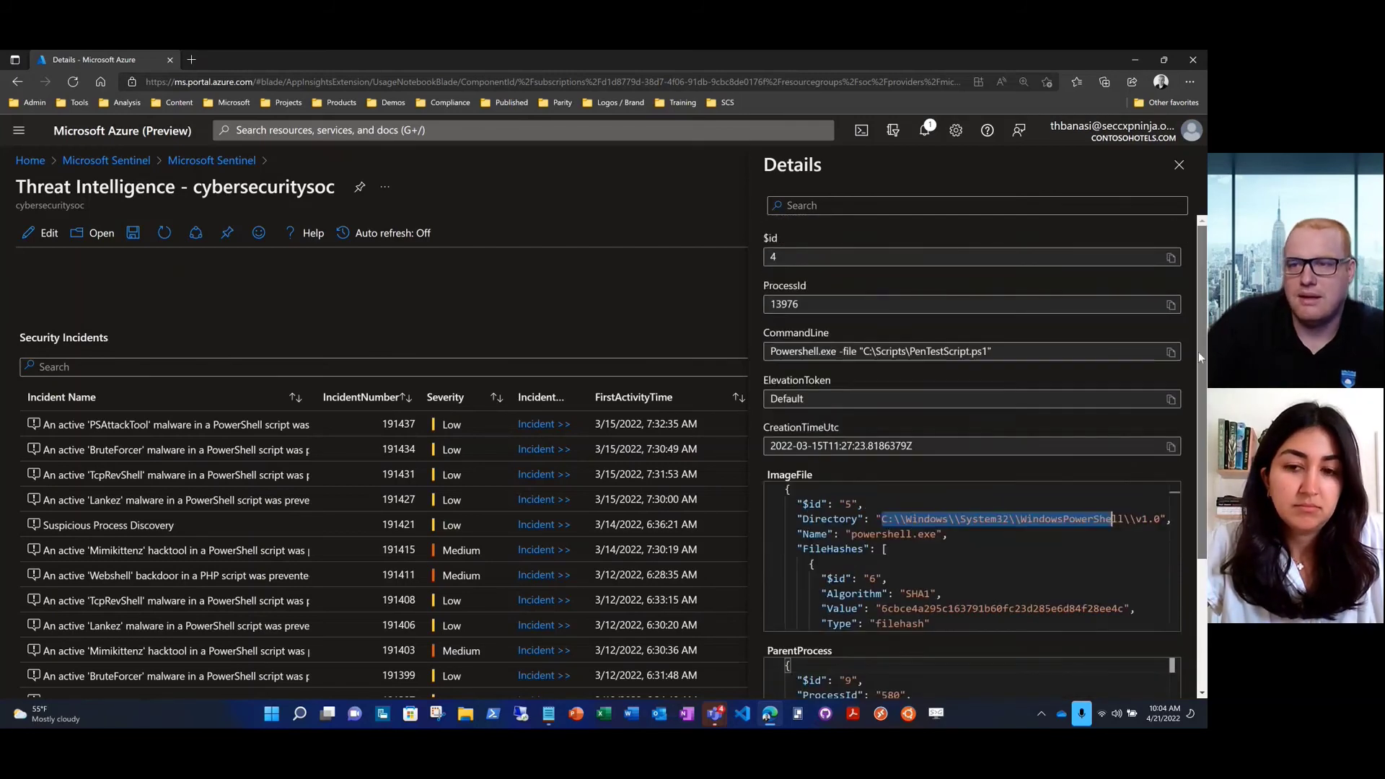
pyautogui.click(1178, 164)
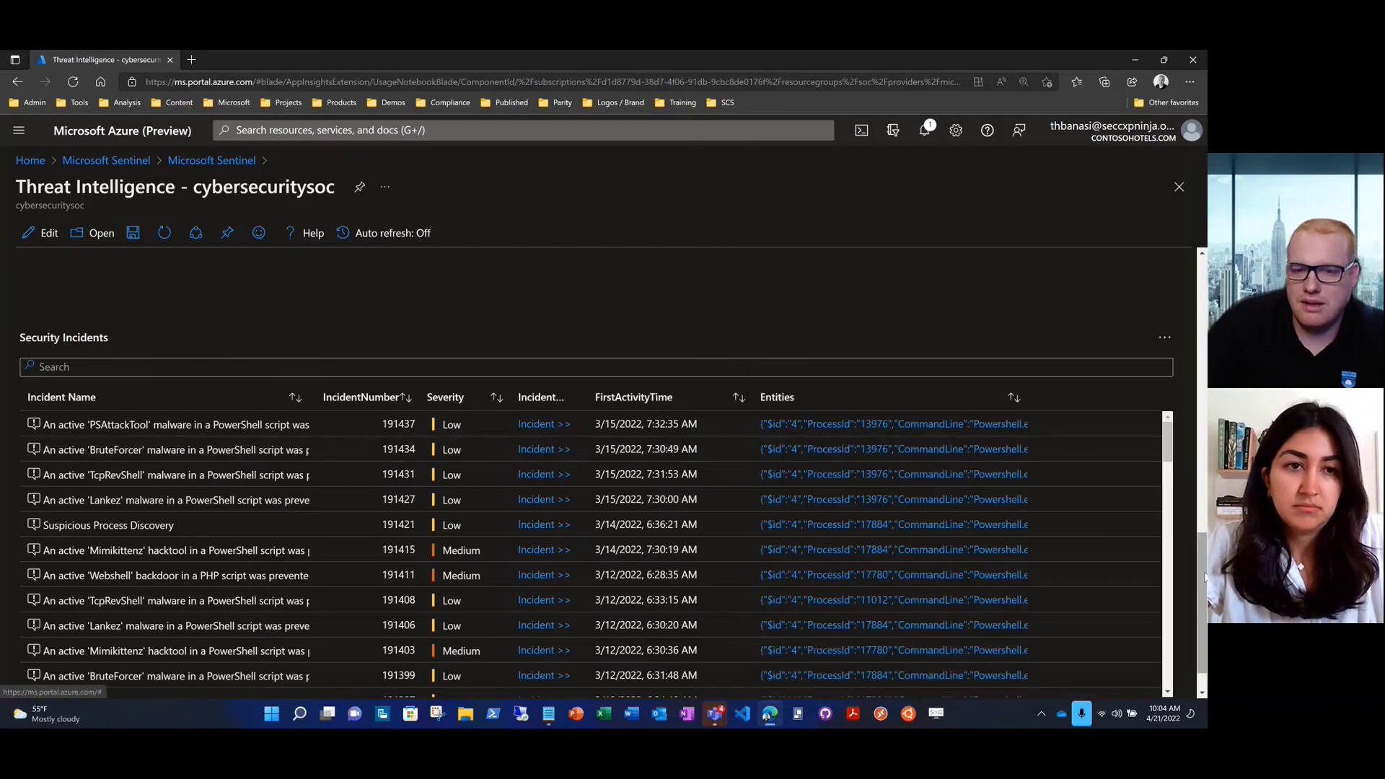
pyautogui.moveTo(1199, 569); pyautogui.dragTo(1197, 270)
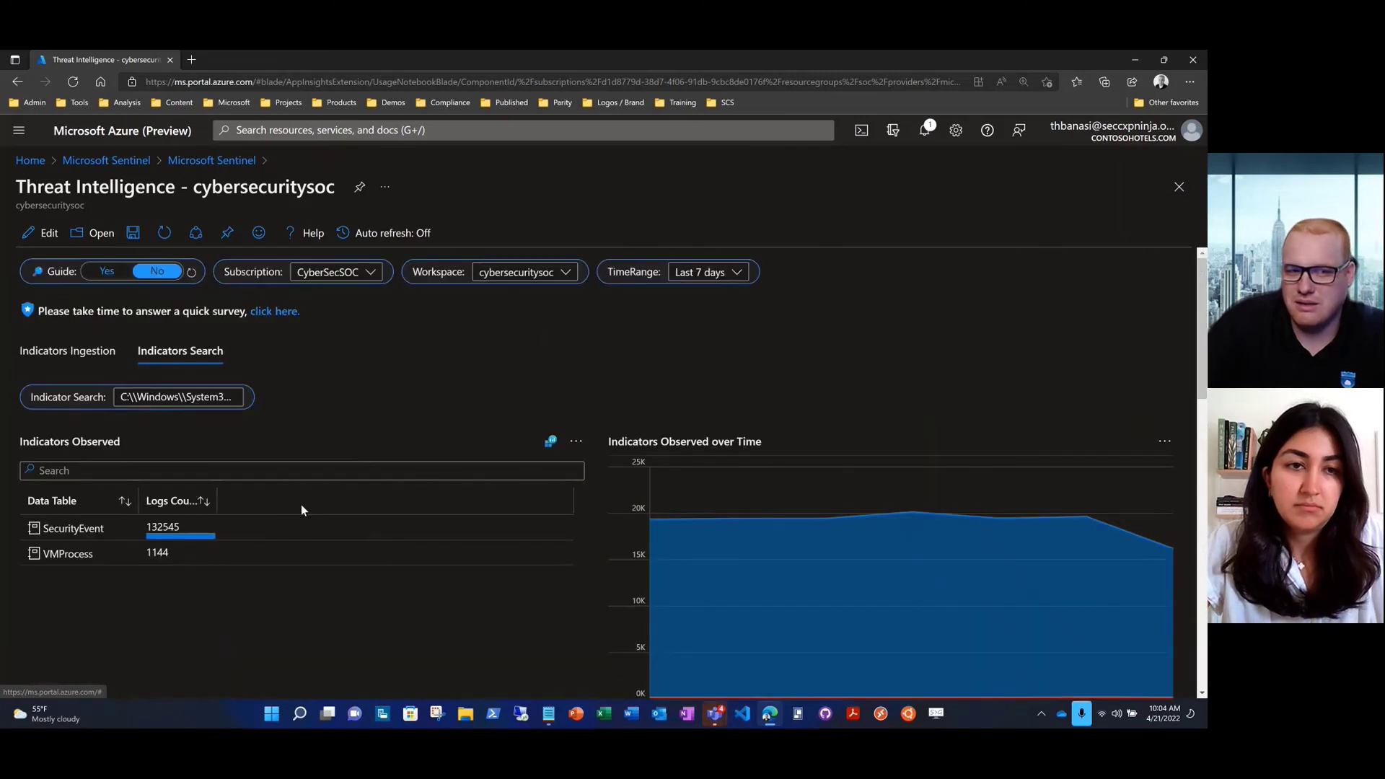
pyautogui.moveTo(123, 402); pyautogui.dragTo(300, 402)
# Empty the Indicator Search so every data table, including InsightsMetrics 5615749, is listed again
pyautogui.press('BackSpace')
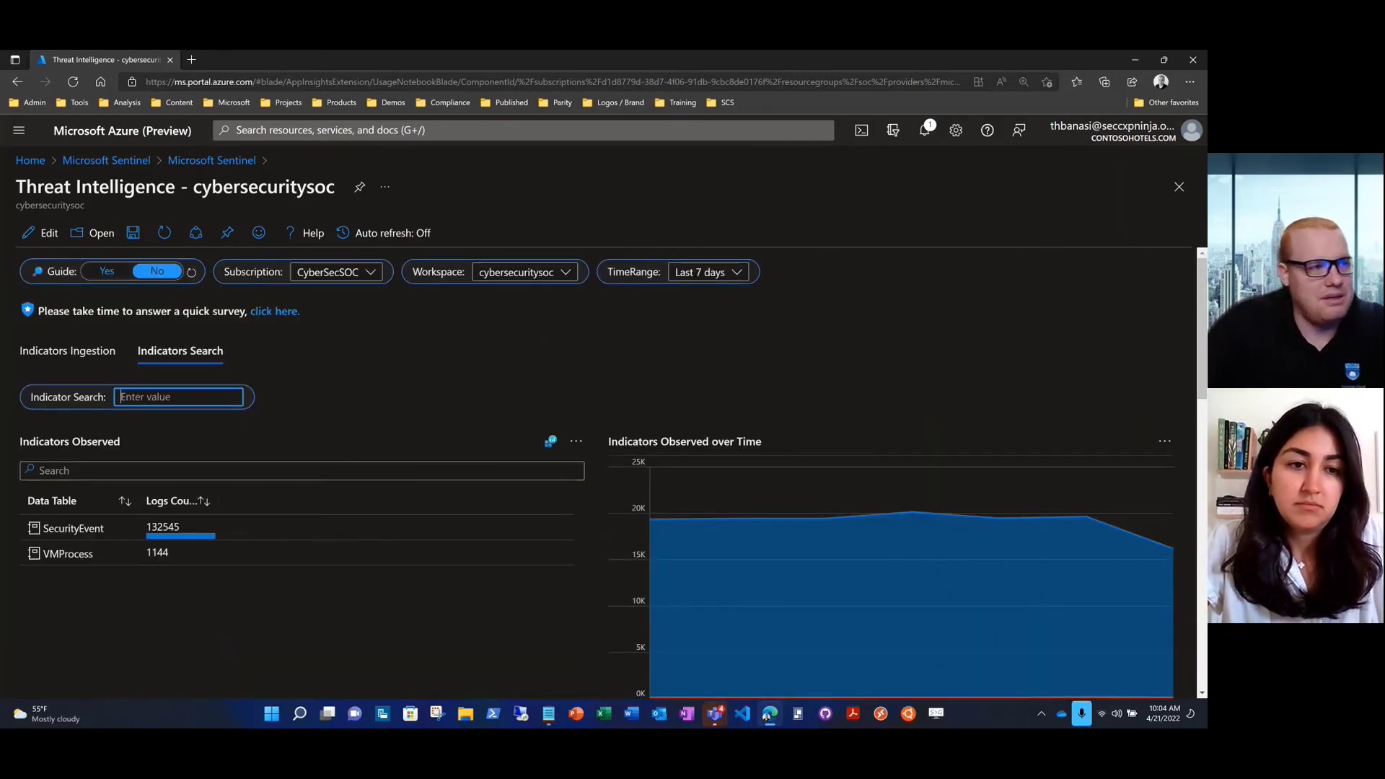
pyautogui.hotkey('alt', 'Tab')
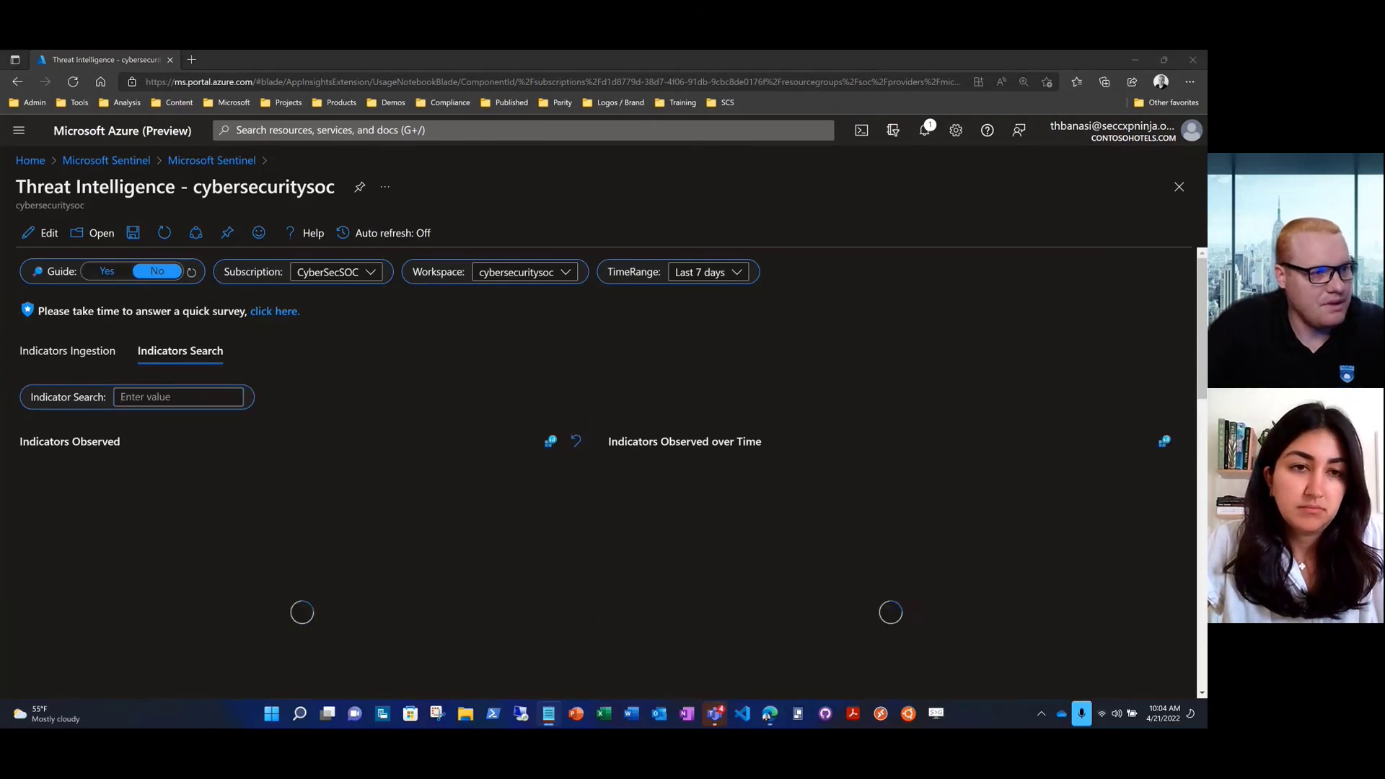
pyautogui.click(135, 397)
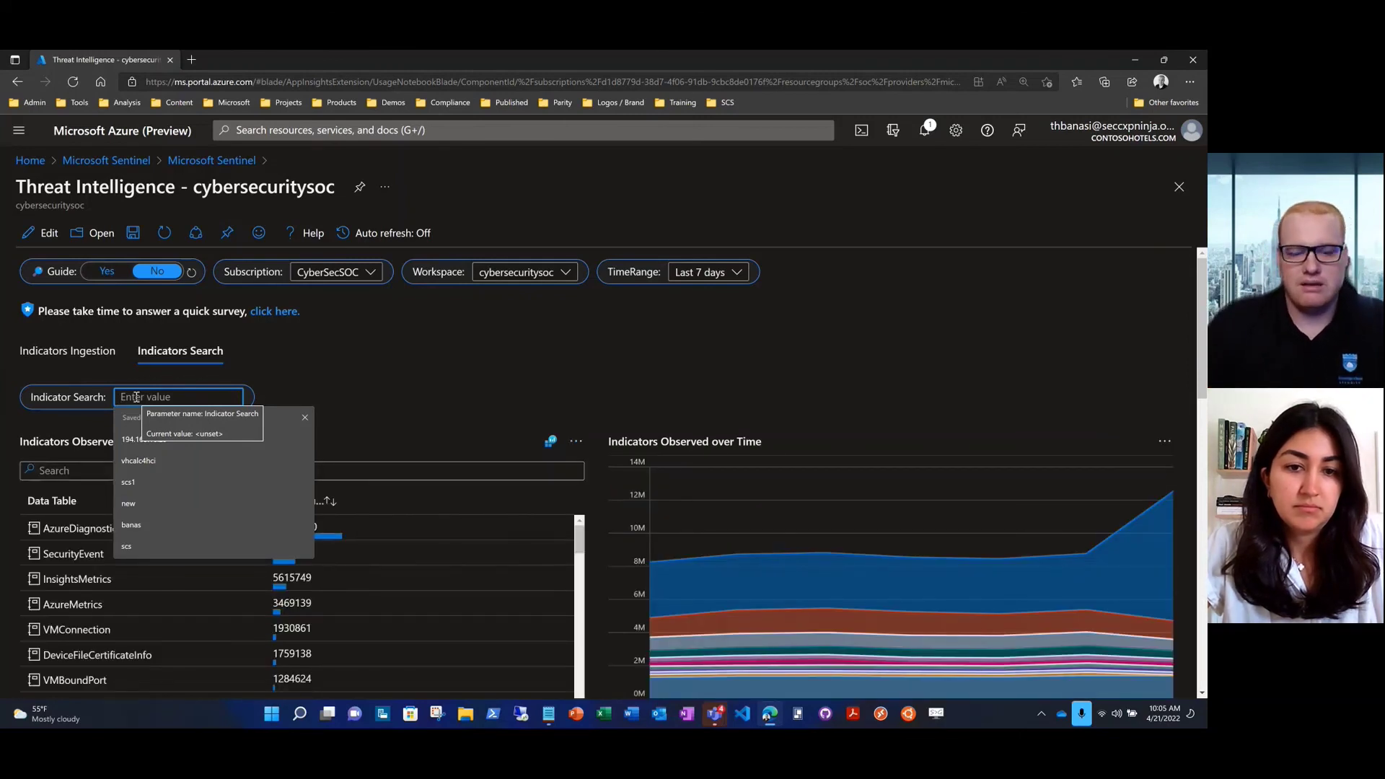
# Search indicators for log4j and review its 7 SecurityAlert logs with no incidents
pyautogui.write('log4j')
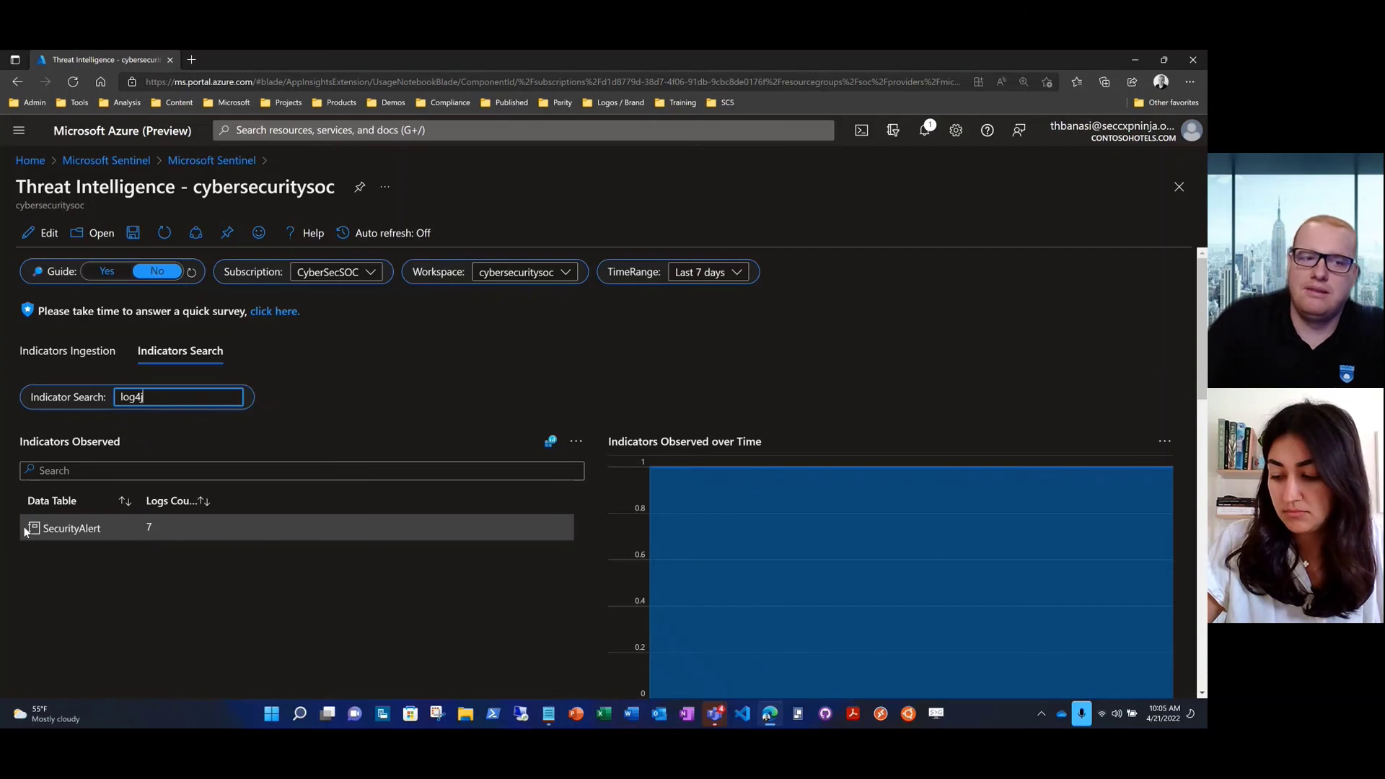
pyautogui.scroll(-1, 25, 533)
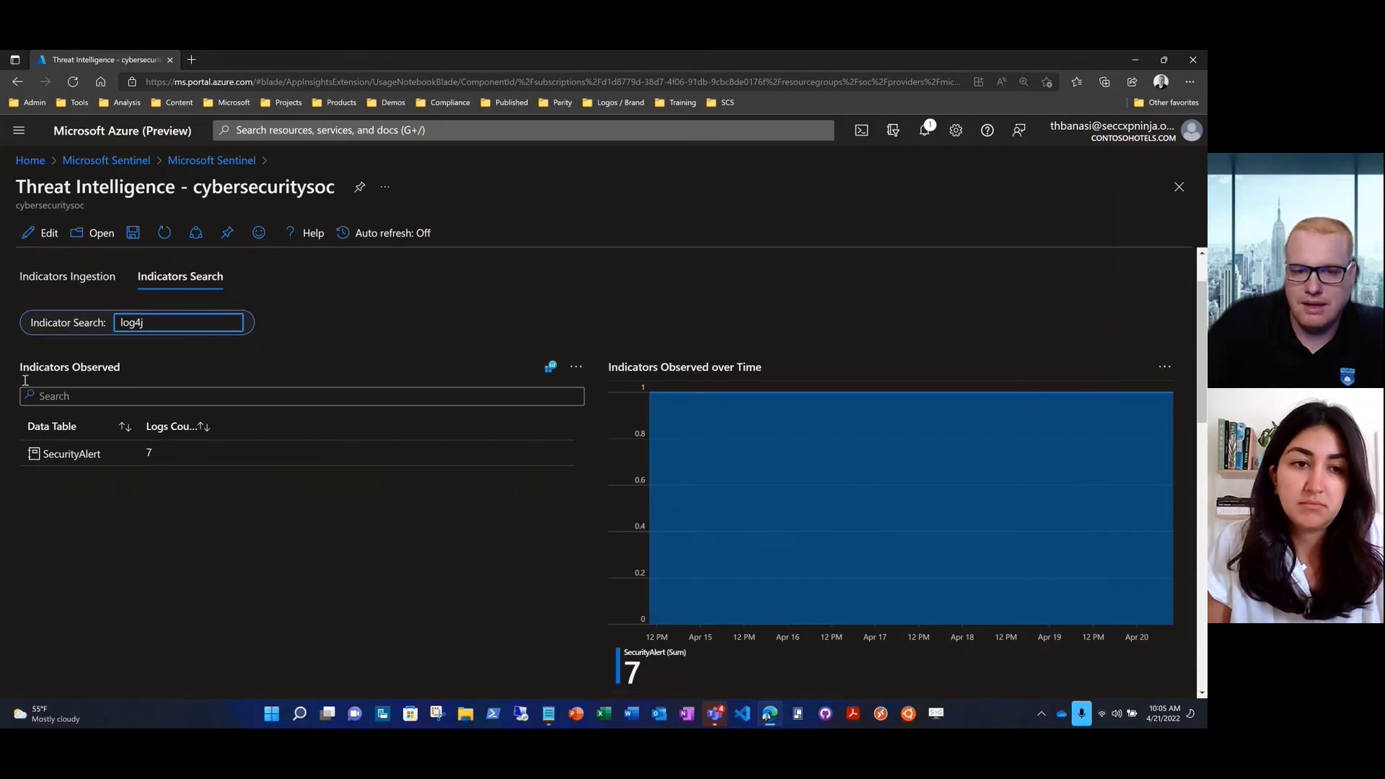
pyautogui.scroll(-5, 25, 382)
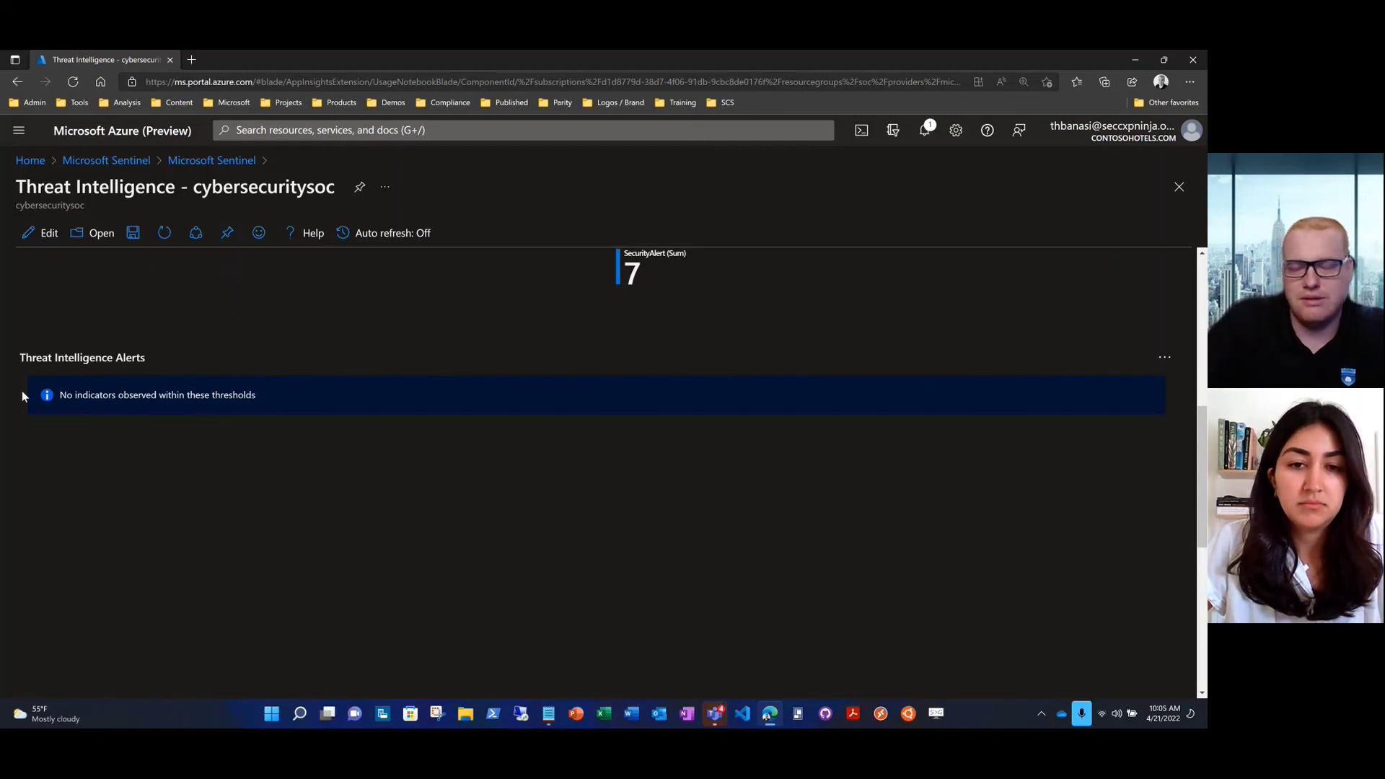
pyautogui.scroll(-3, 22, 396)
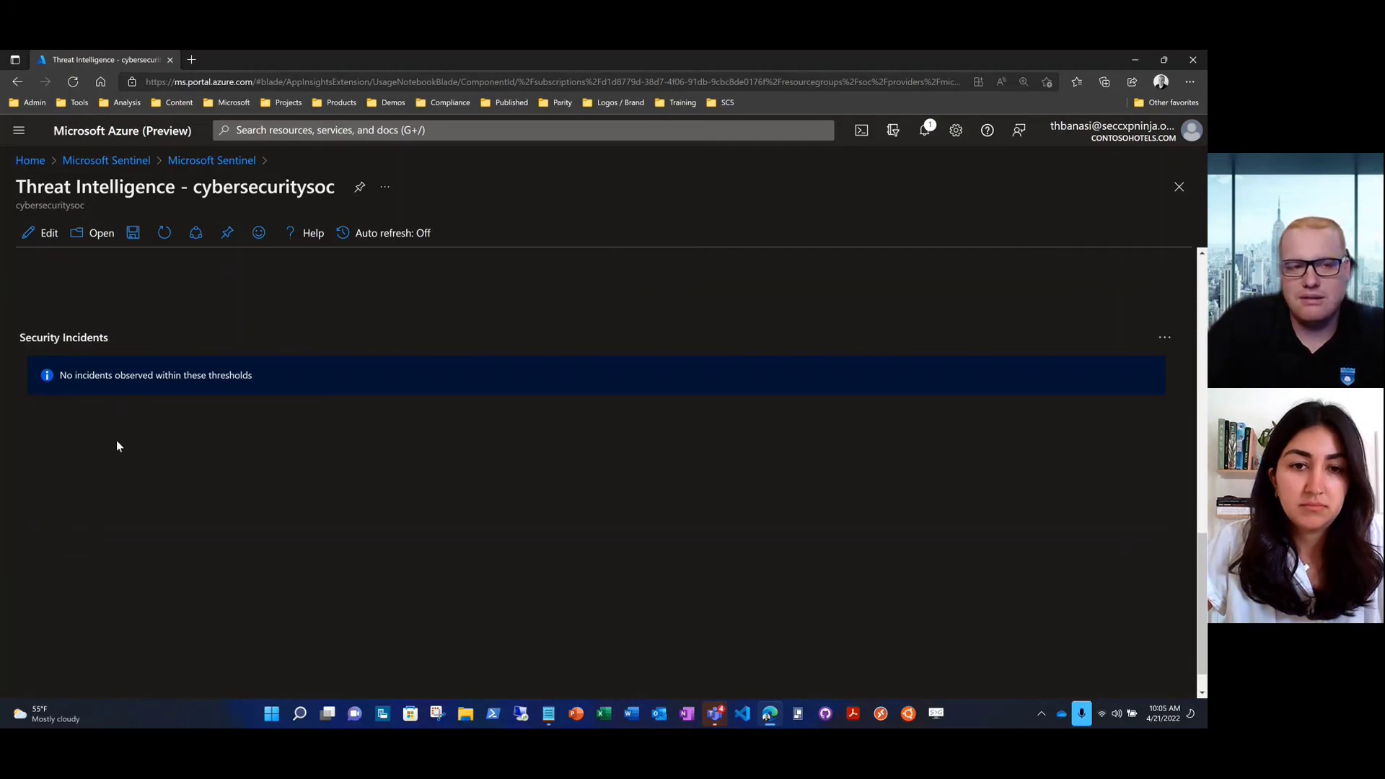
pyautogui.scroll(10, 51, 433)
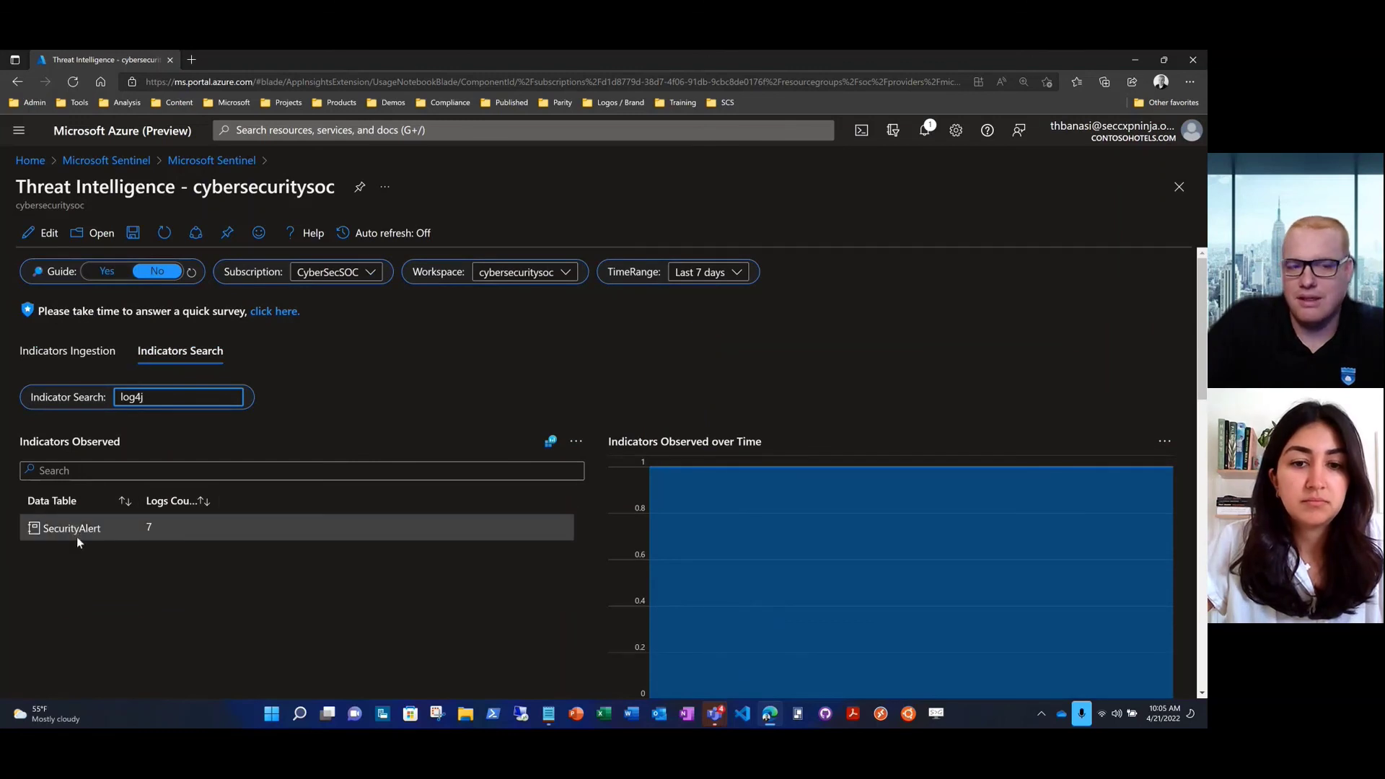
# Replace log4j with mimikatz and view its 47 SecurityAlert logs and three High Mimikatz incidents
pyautogui.moveTo(148, 397); pyautogui.dragTo(111, 395)
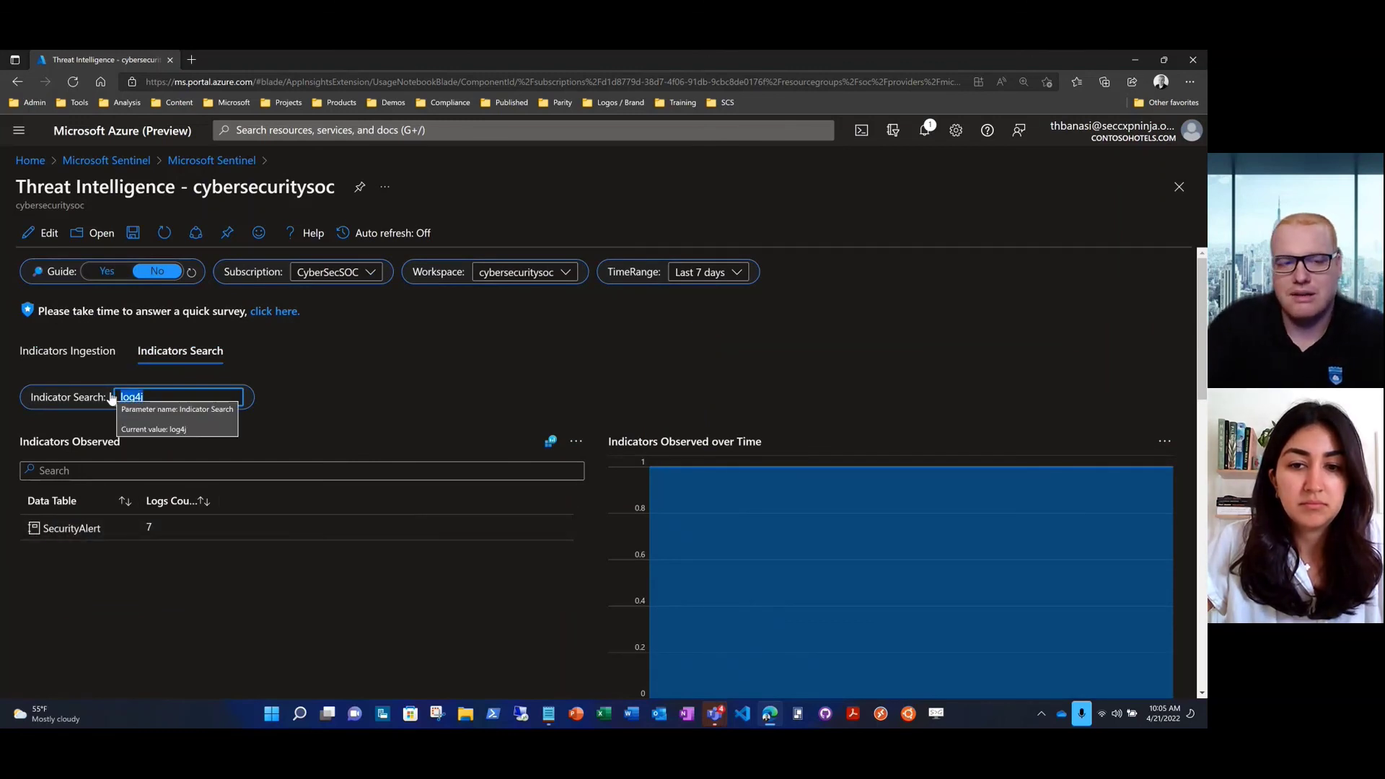
pyautogui.press('BackSpace')
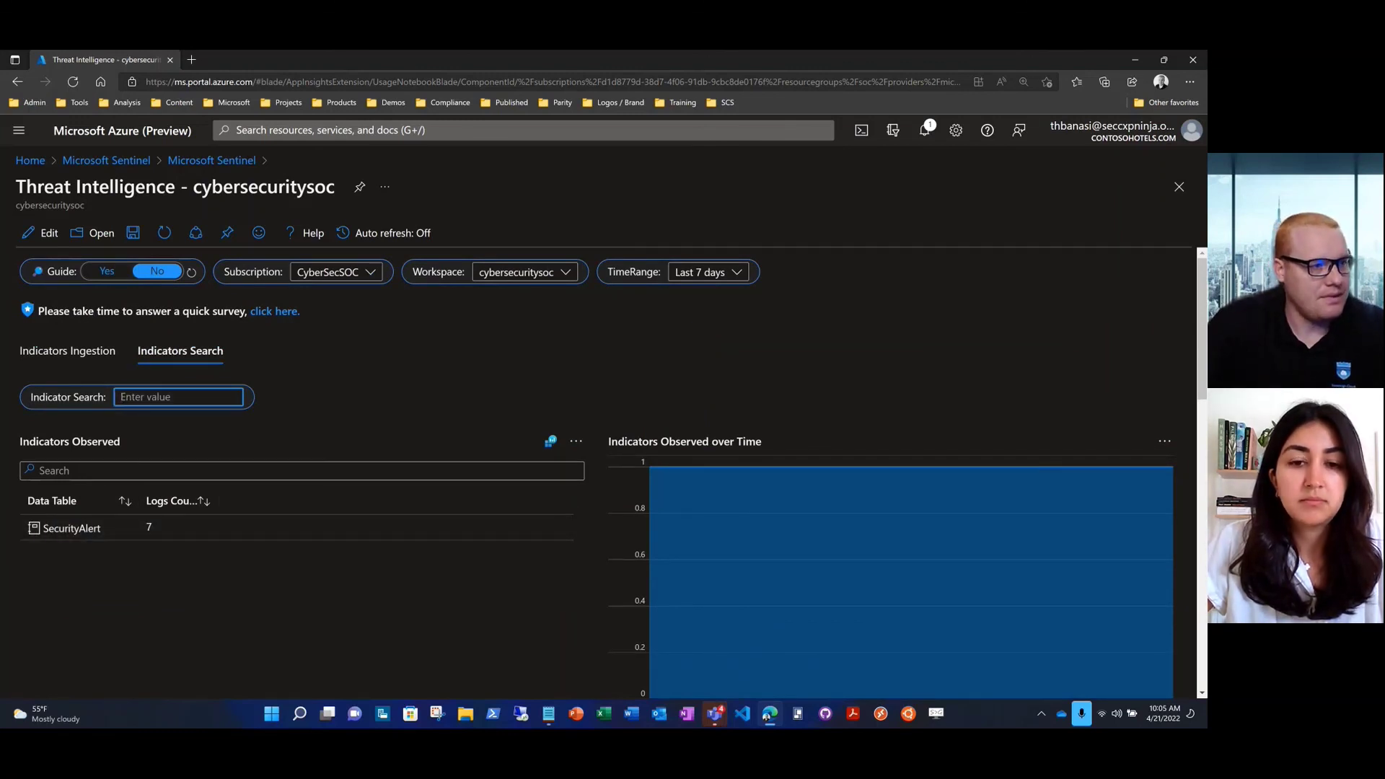
pyautogui.hotkey('alt', 'Tab')
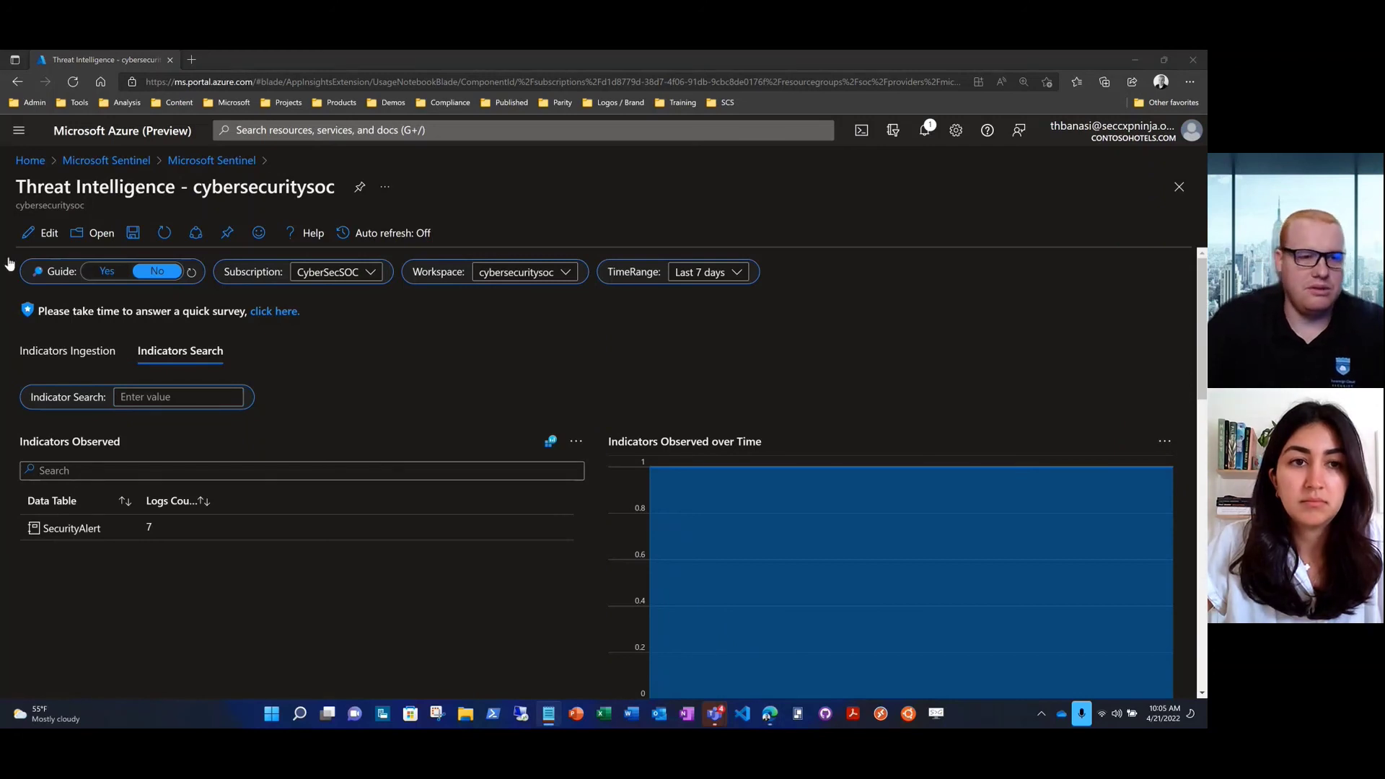
pyautogui.hotkey('alt', 'Tab')
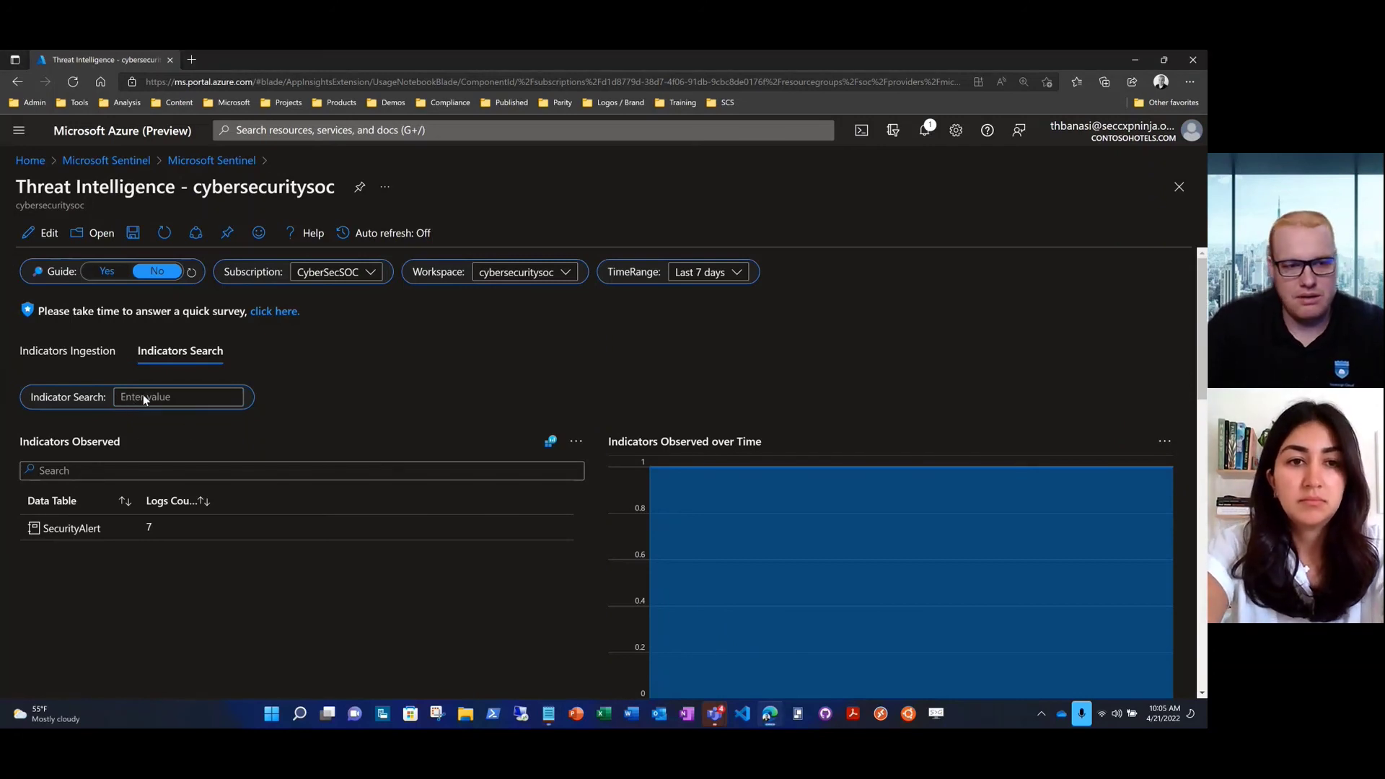
pyautogui.click(143, 395)
pyautogui.write('mimikatz')
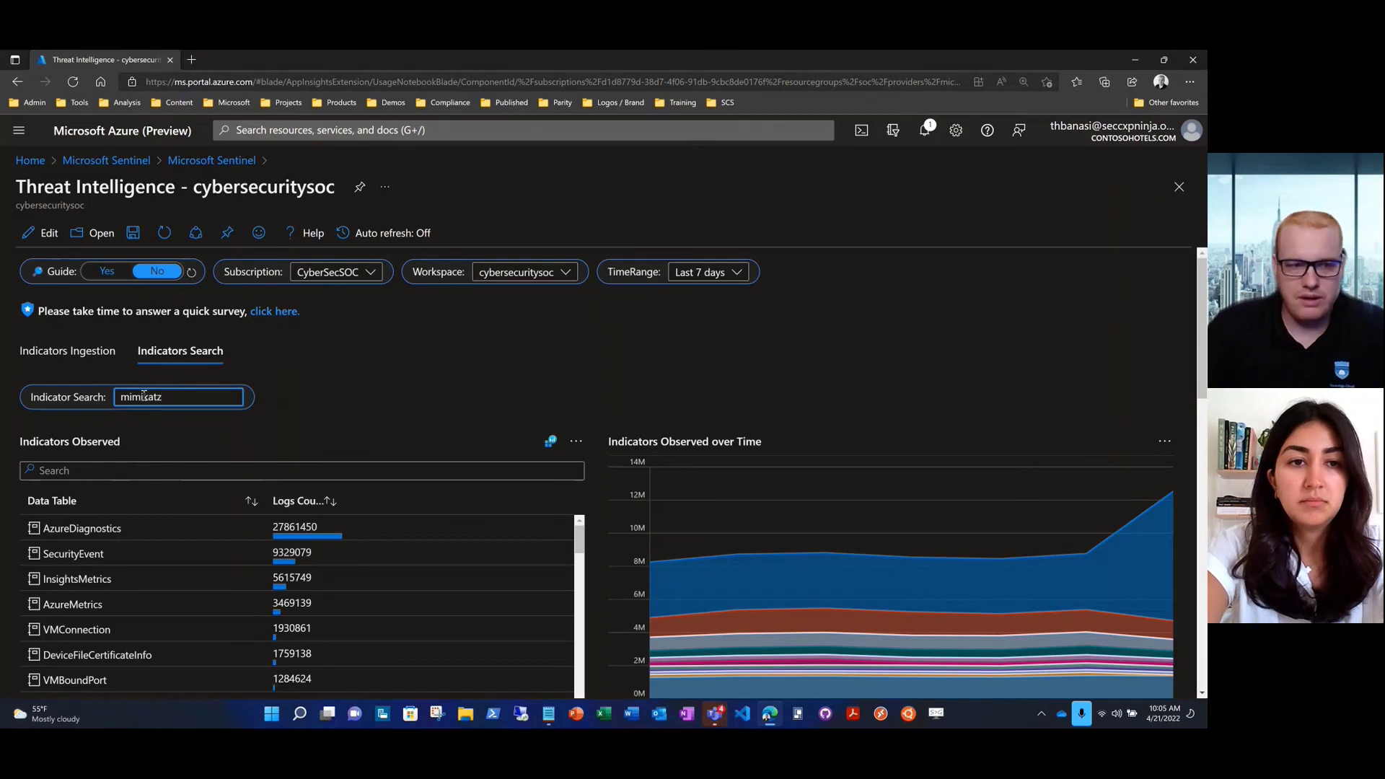
pyautogui.press('Return')
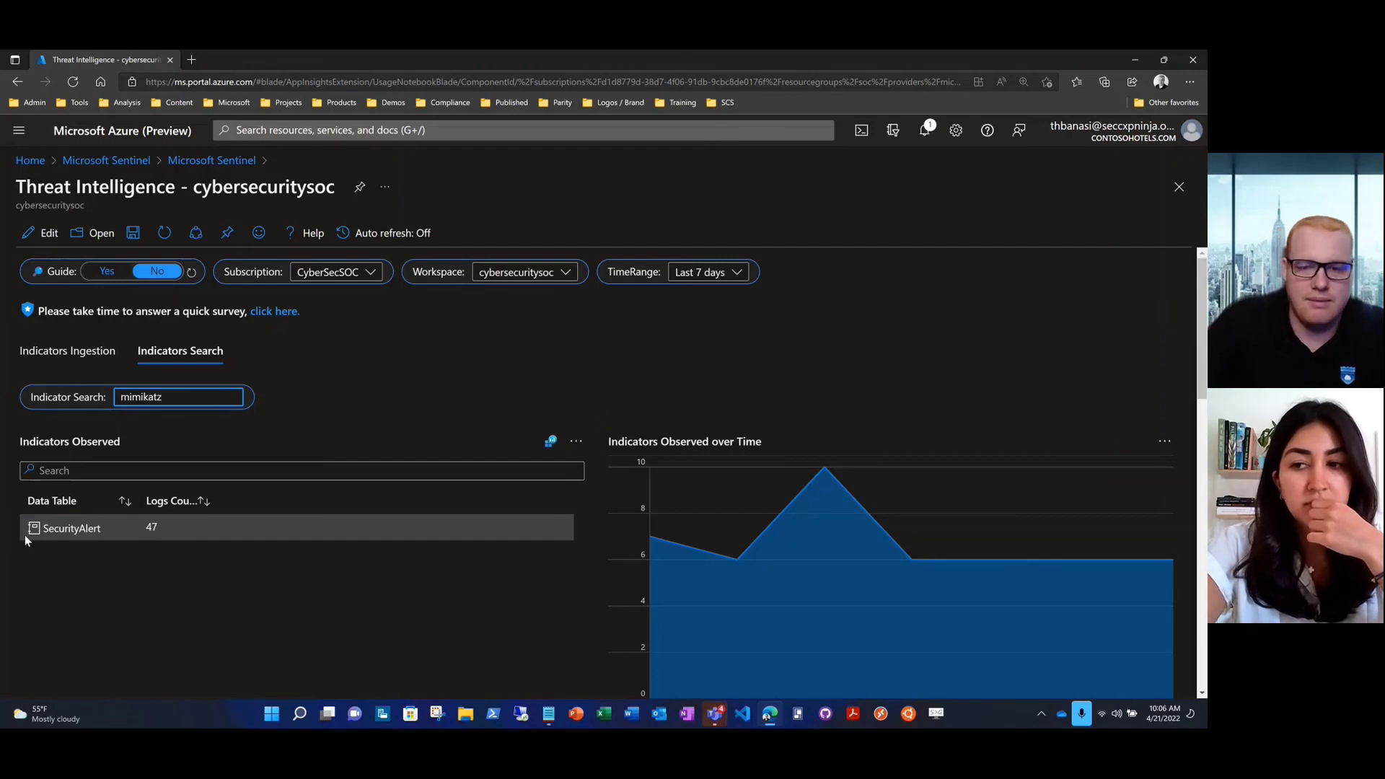
pyautogui.scroll(-5, 24, 535)
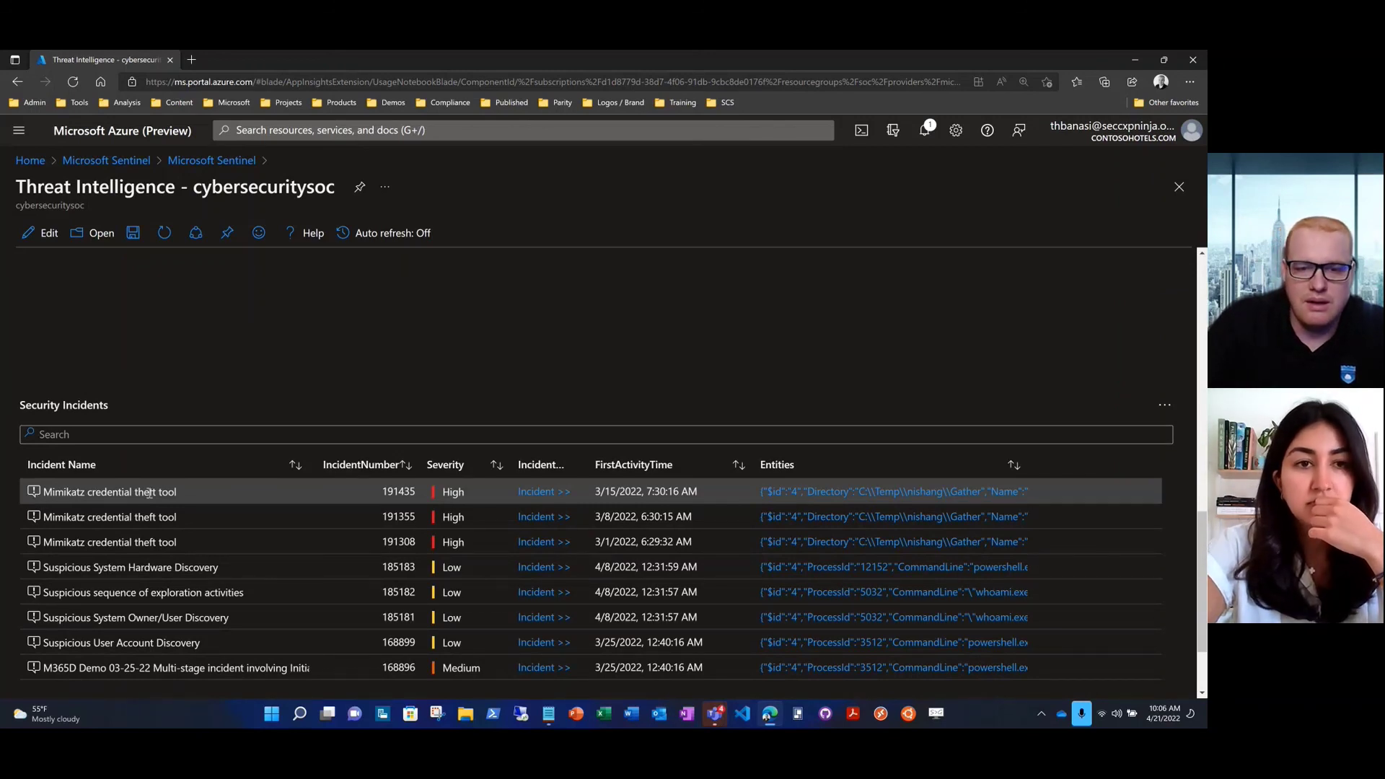
pyautogui.click(802, 494)
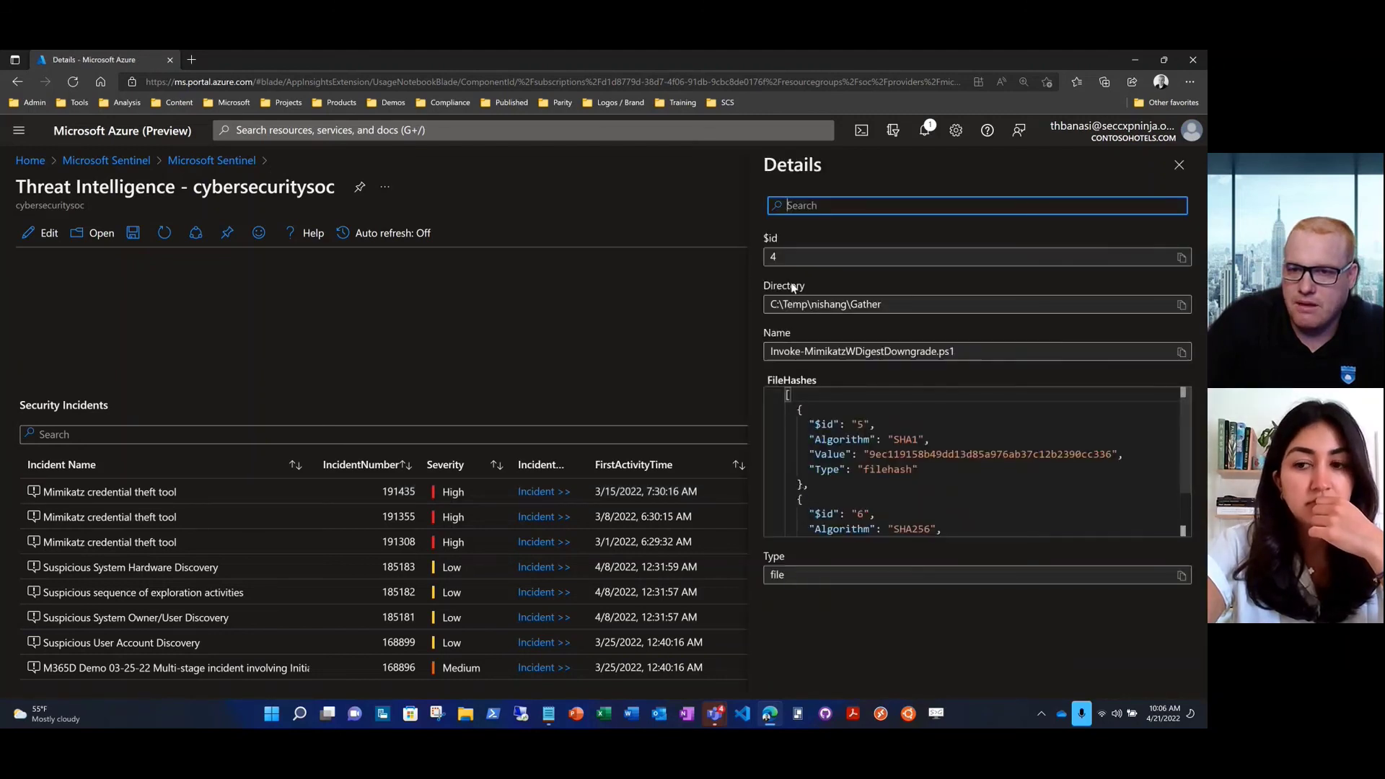
pyautogui.moveTo(817, 307); pyautogui.dragTo(847, 306)
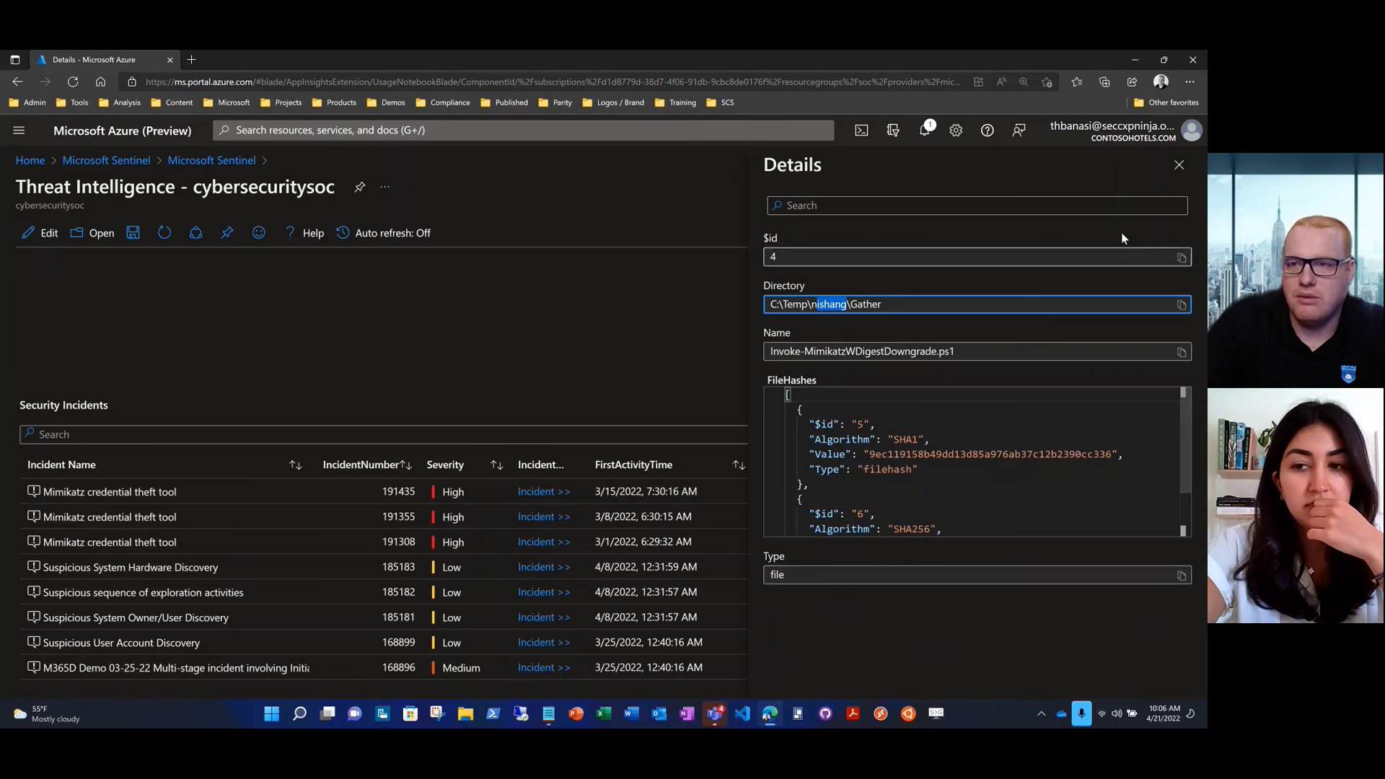
pyautogui.click(1179, 166)
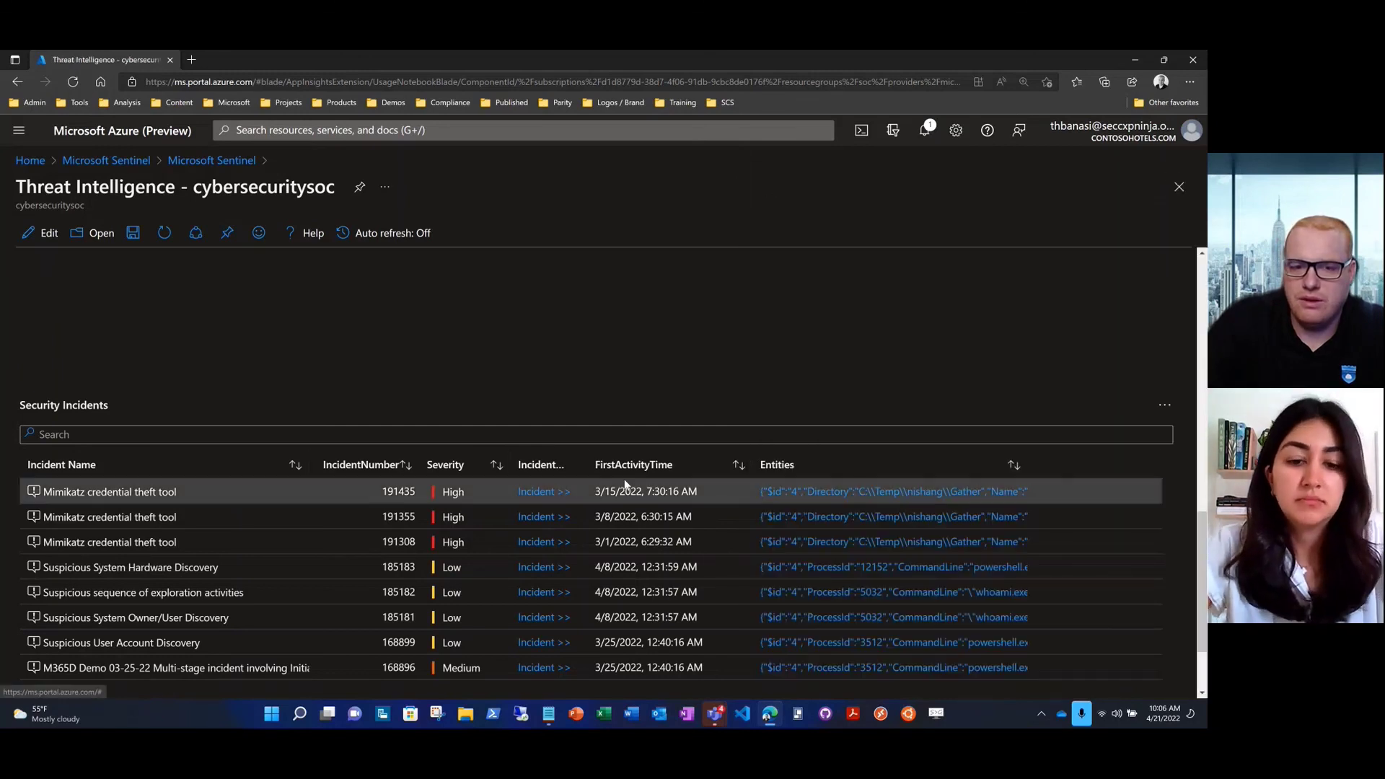
pyautogui.doubleClick(608, 491)
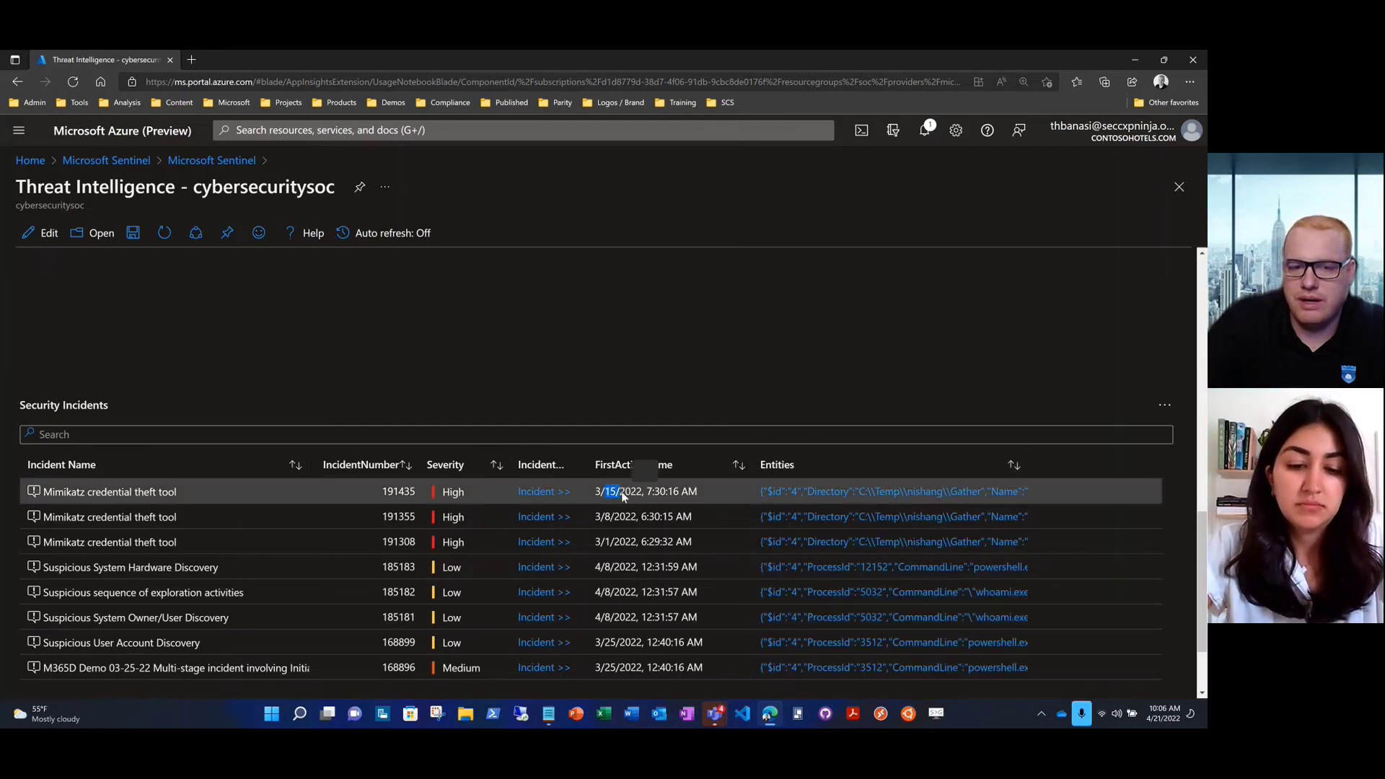
# Open incident 191435, check its Entities tab, and bring up its investigation graph
pyautogui.click(541, 491)
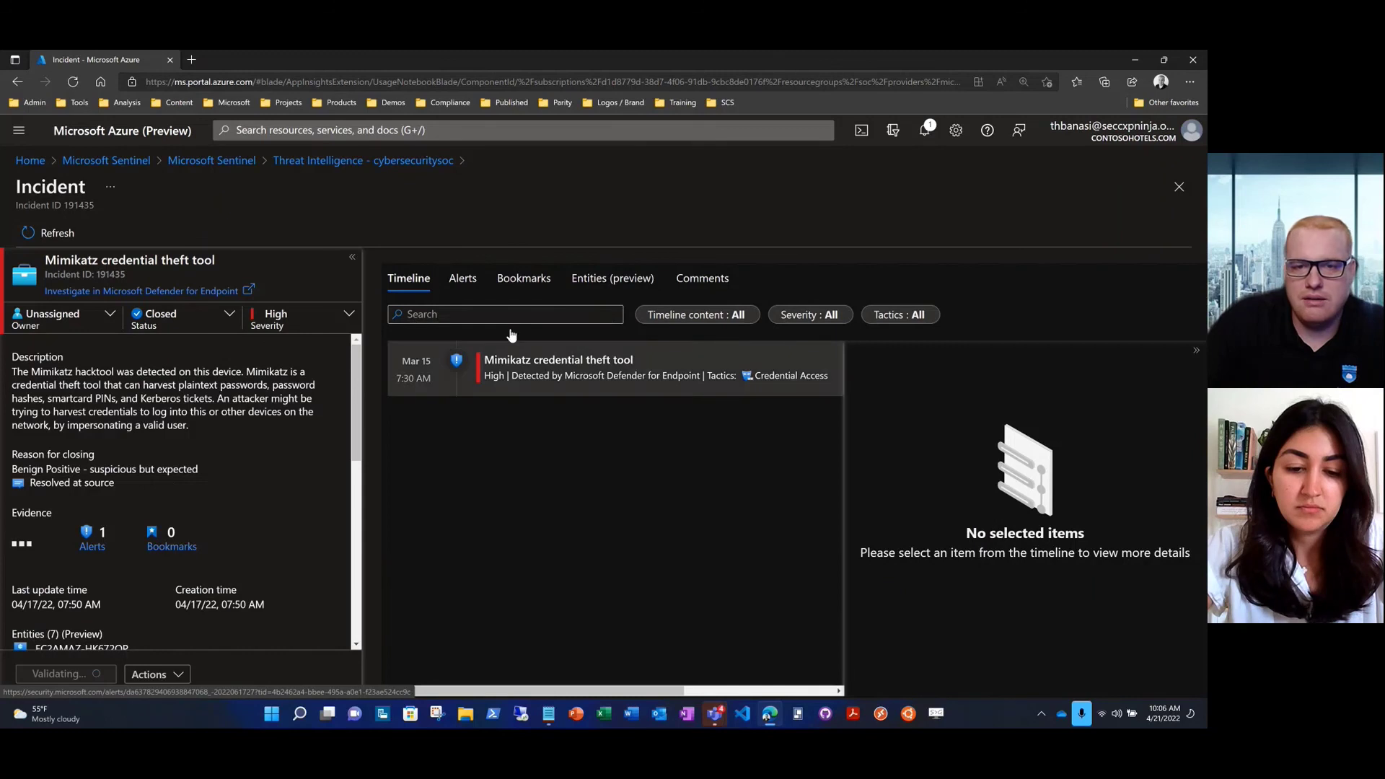
pyautogui.click(596, 285)
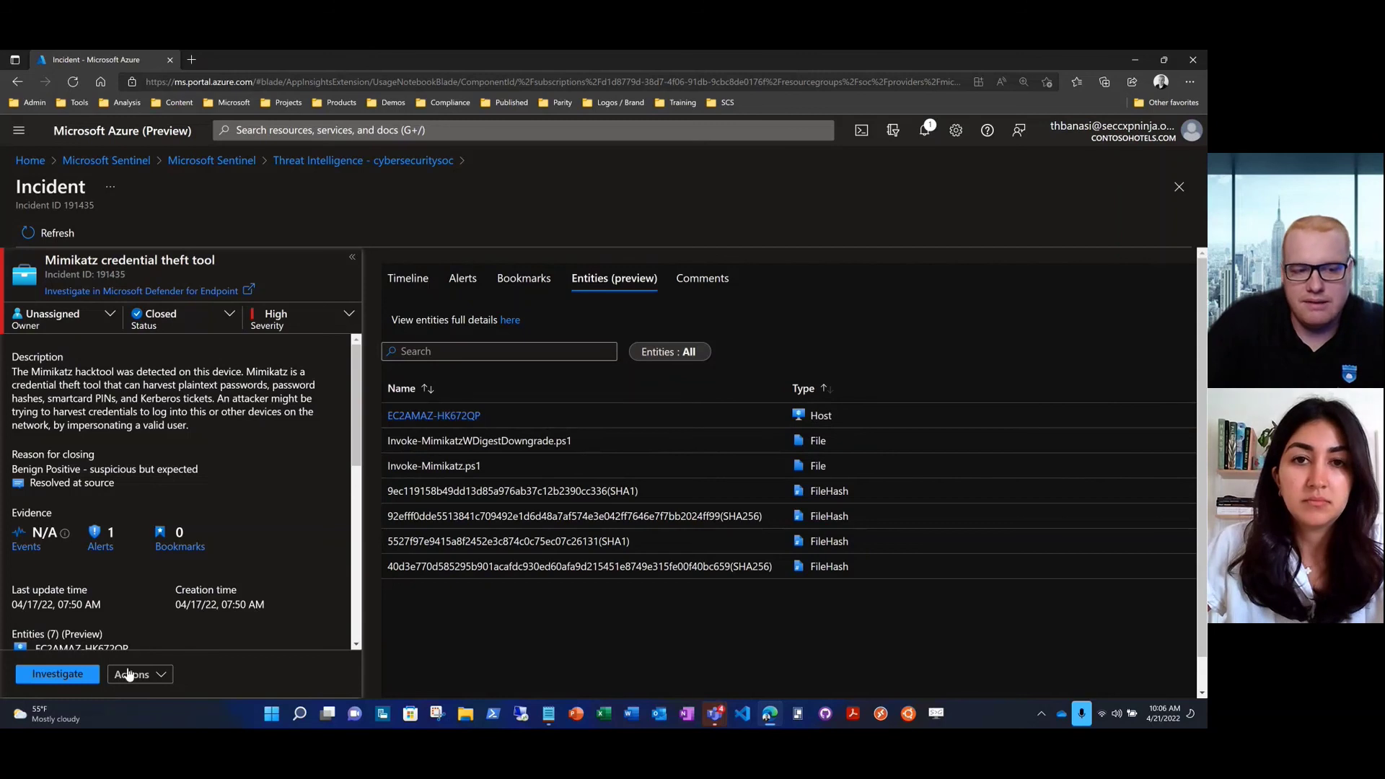
pyautogui.click(75, 681)
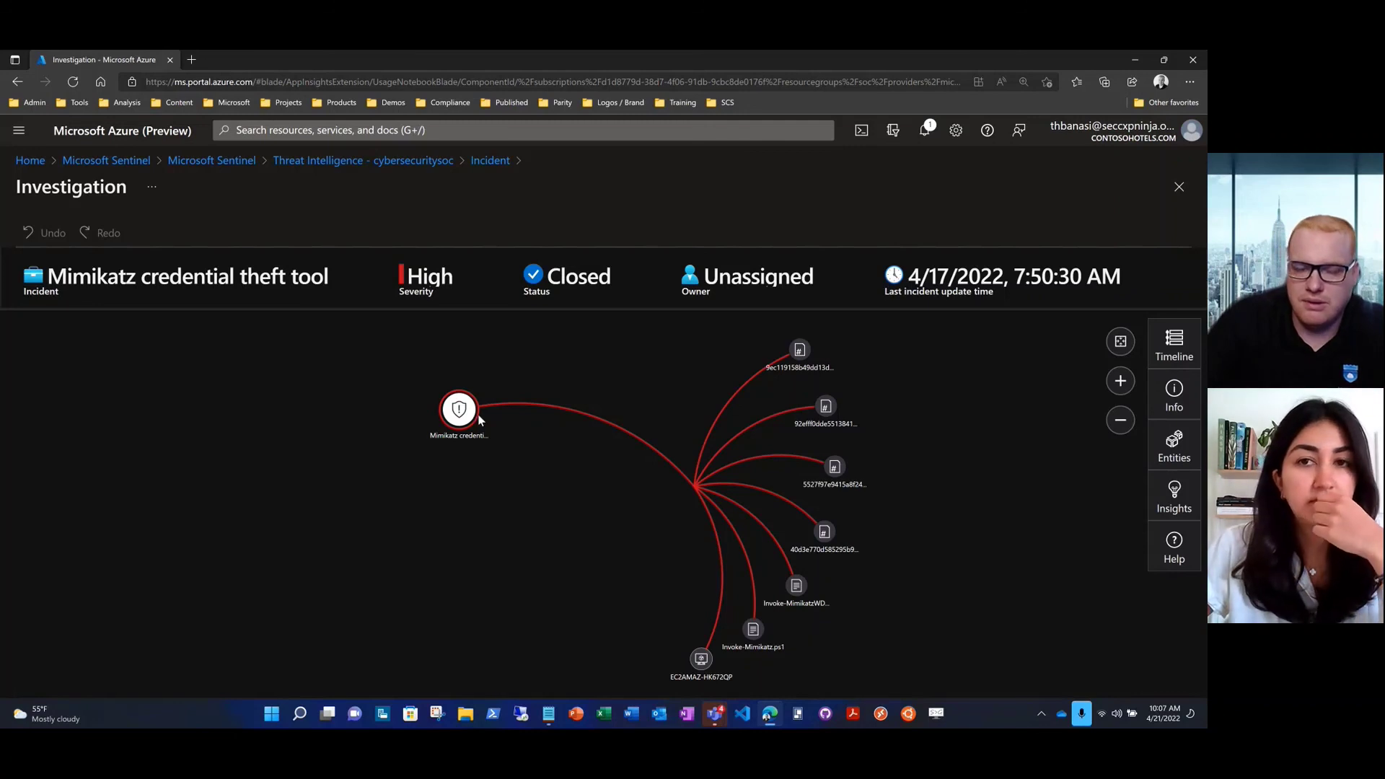
# Tidy the graph, select the incident node, and list playbooks for the Mimikatz alert
pyautogui.click(458, 417)
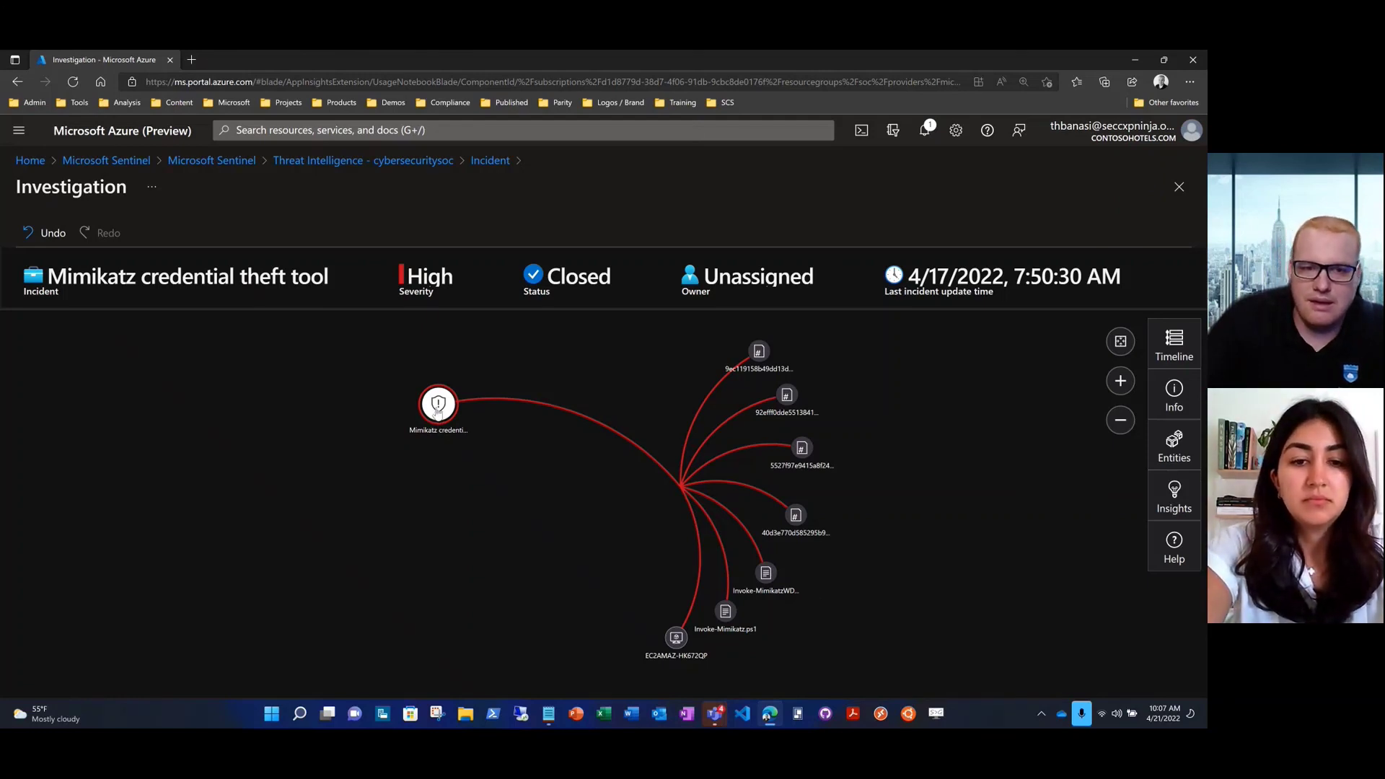
pyautogui.click(437, 409)
pyautogui.click(945, 668)
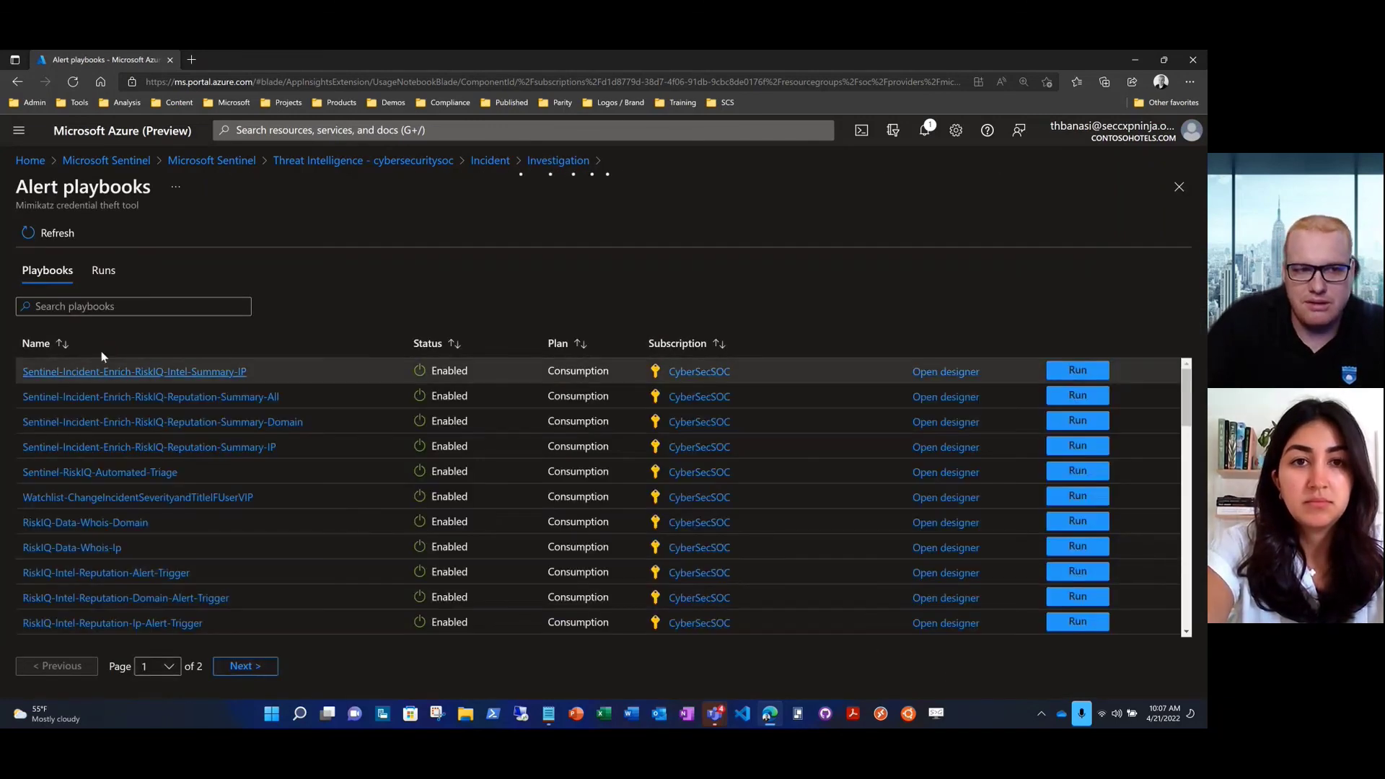
# Filter the playbooks by 'block' then 'inve', and go back to the Threat Intelligence workbook
pyautogui.click(76, 307)
pyautogui.write('bl')
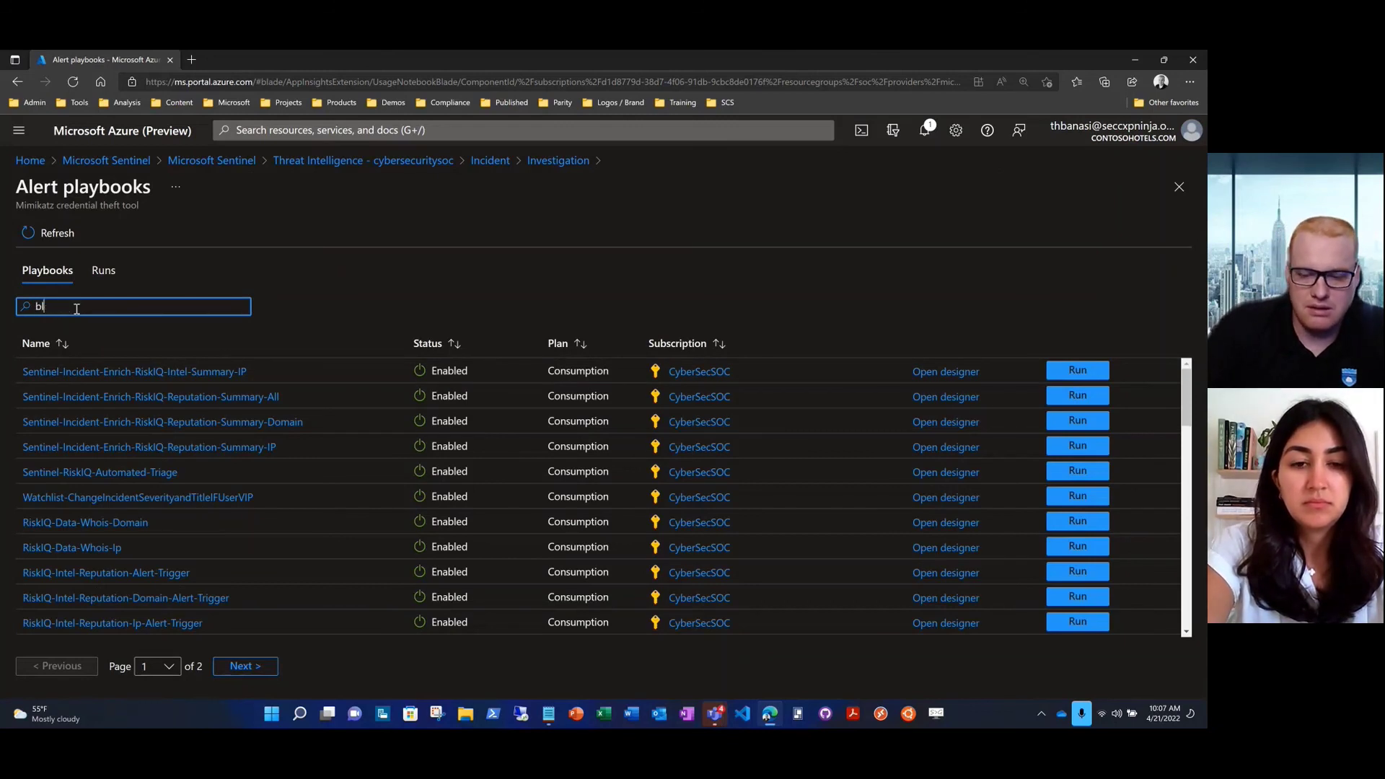
pyautogui.write('ock')
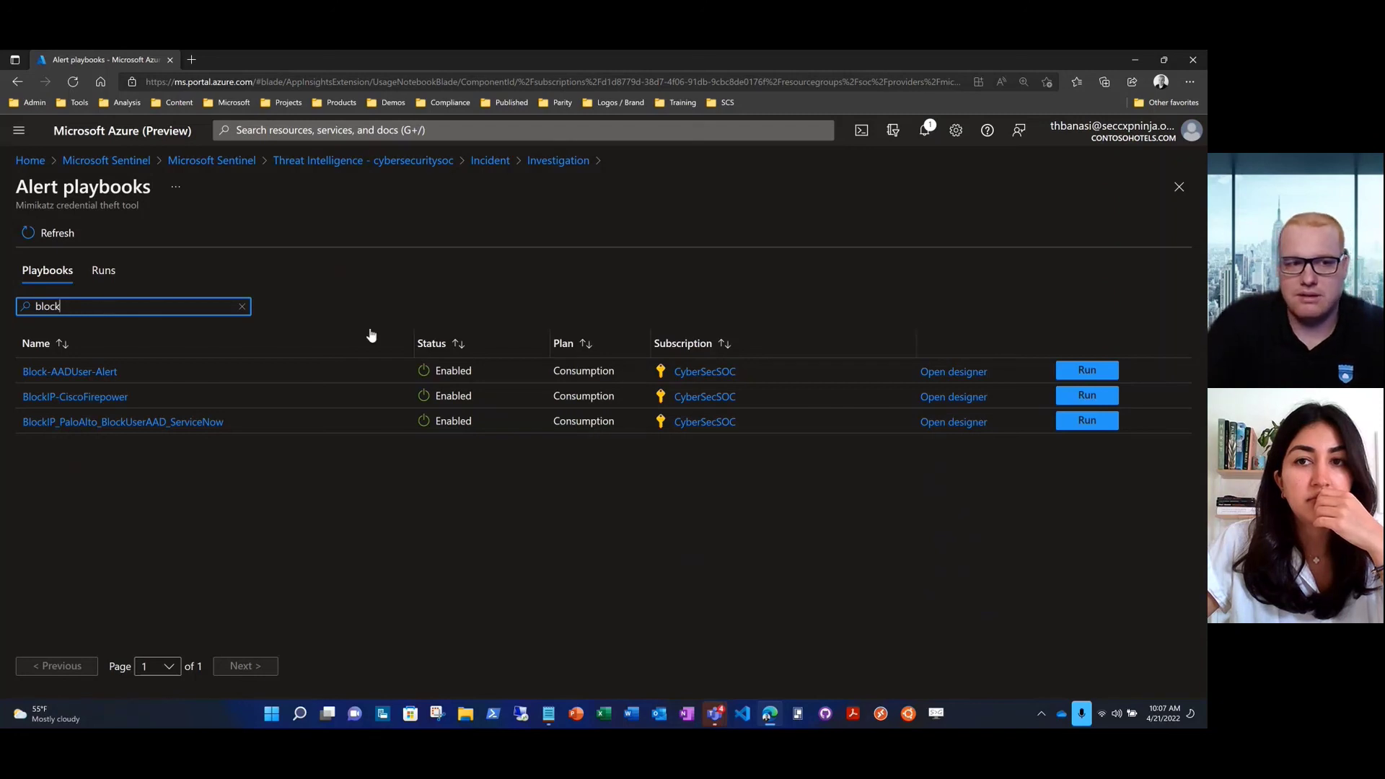
pyautogui.moveTo(67, 306); pyautogui.dragTo(31, 306)
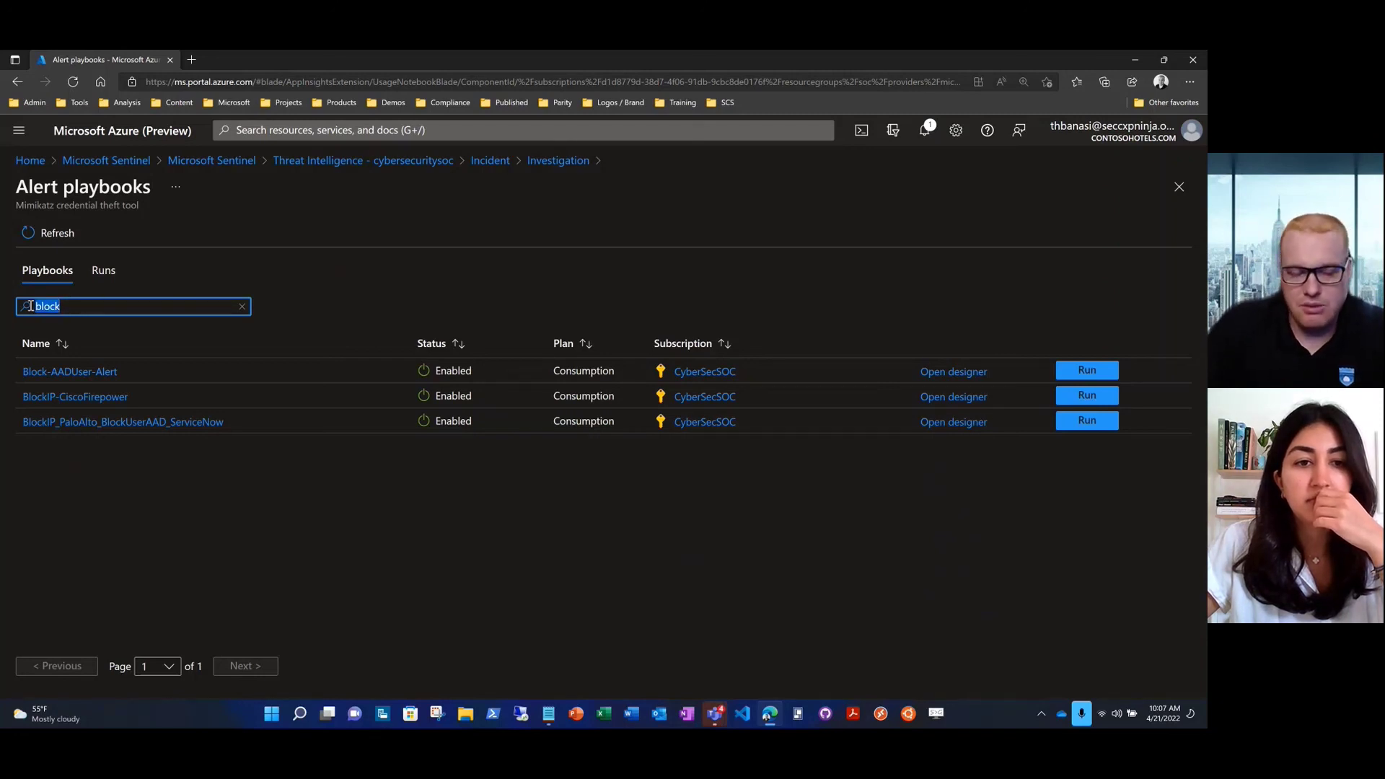
pyautogui.write('inve')
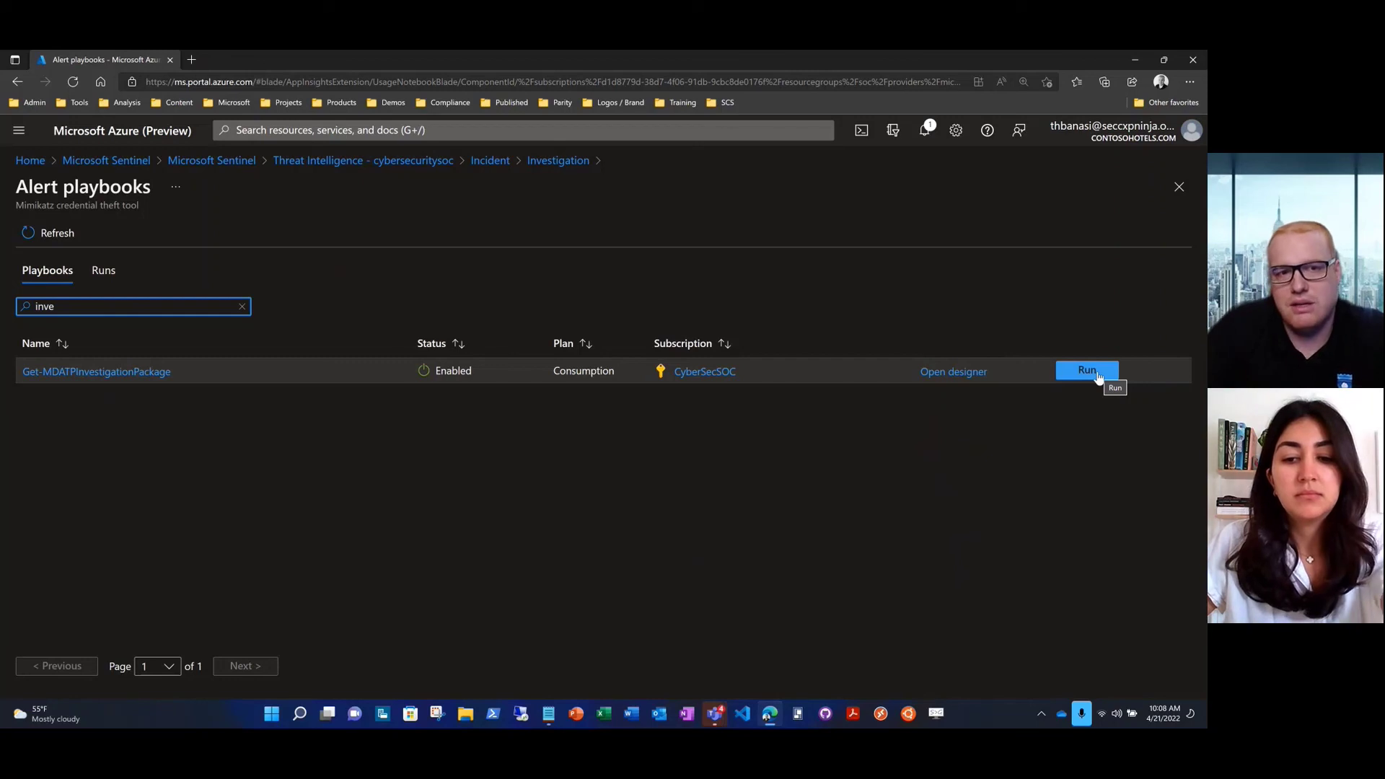
pyautogui.click(346, 161)
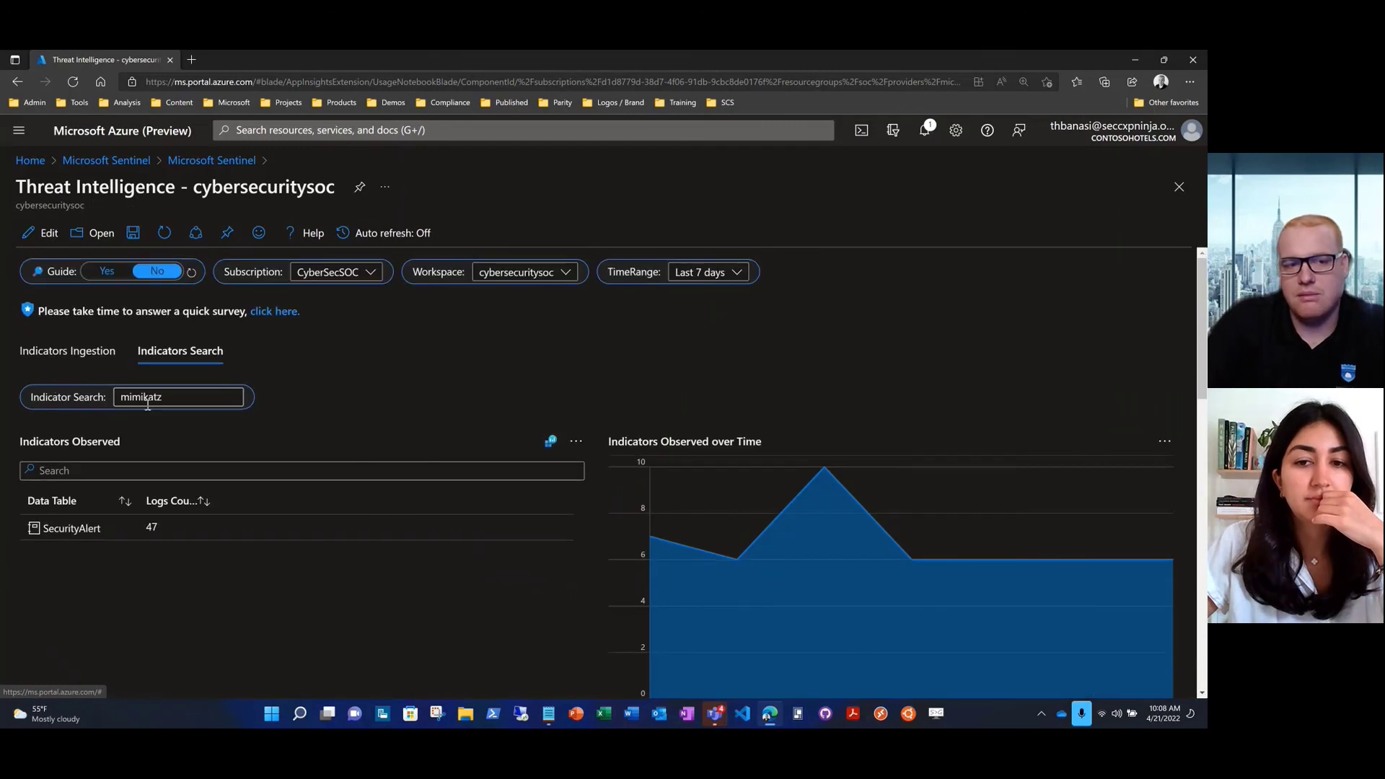
# Delete the 'mimikatz' term from the Indicator Search box, leaving it empty
pyautogui.moveTo(166, 397); pyautogui.dragTo(119, 397)
pyautogui.press('BackSpace')
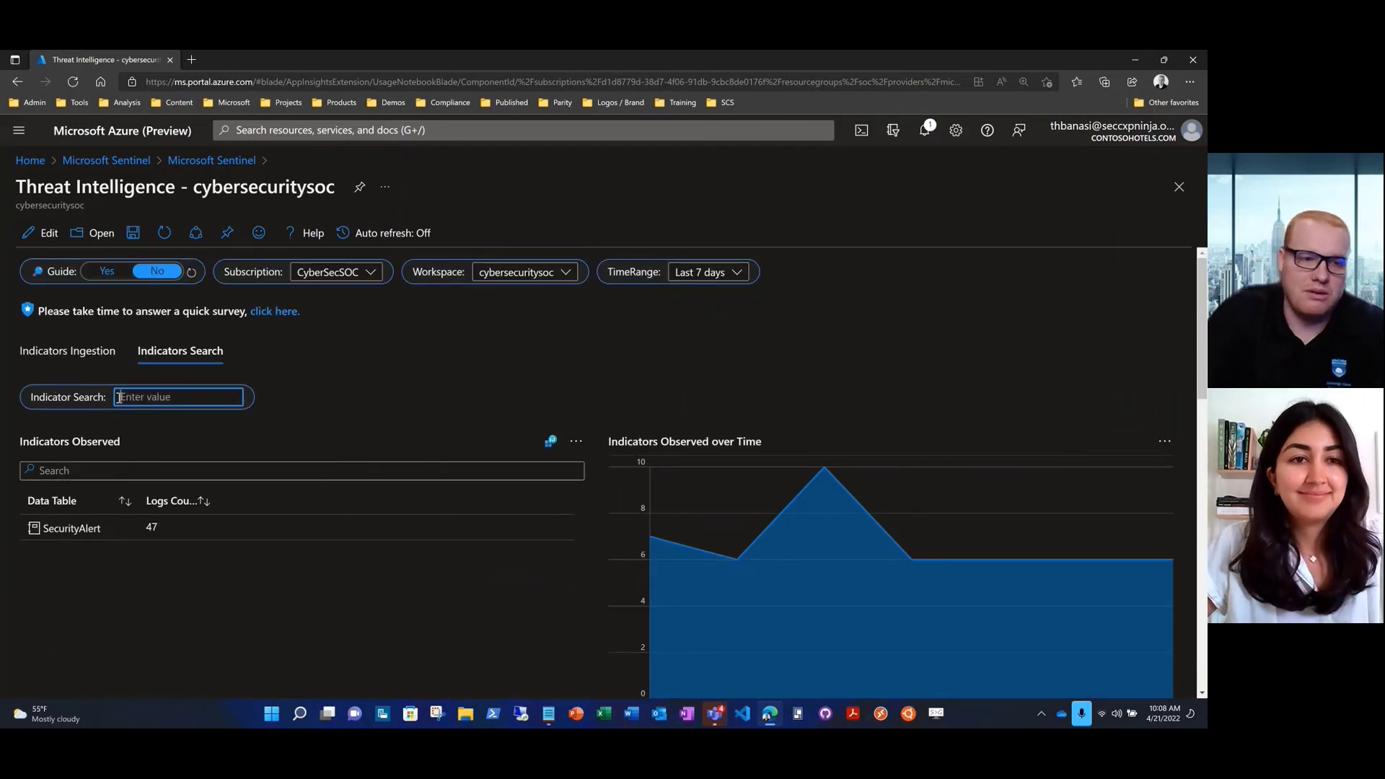